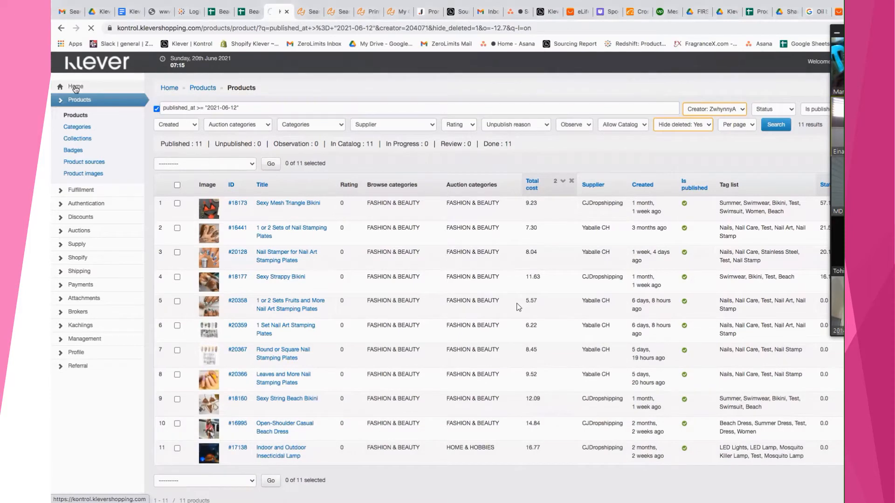
- Go to the admin home page and open the Products list
{"action": "left_click", "coordinate": [76, 87]}
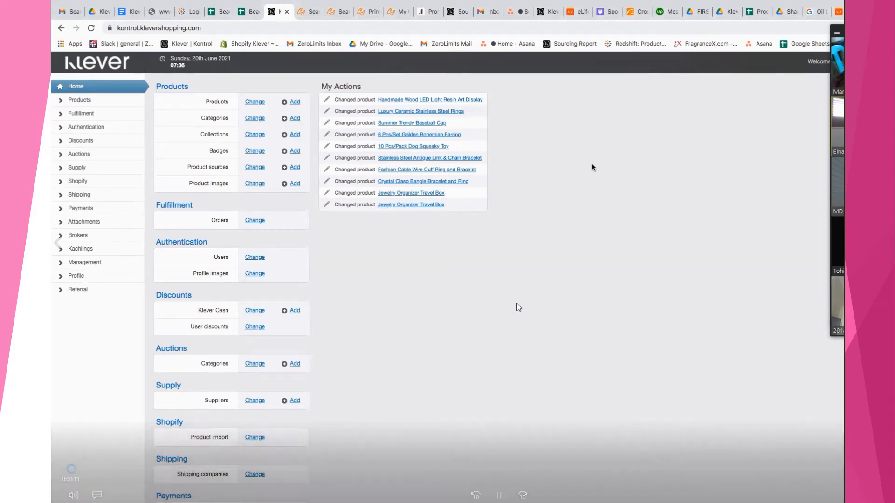
{"action": "mouse_move", "coordinate": [100, 158]}
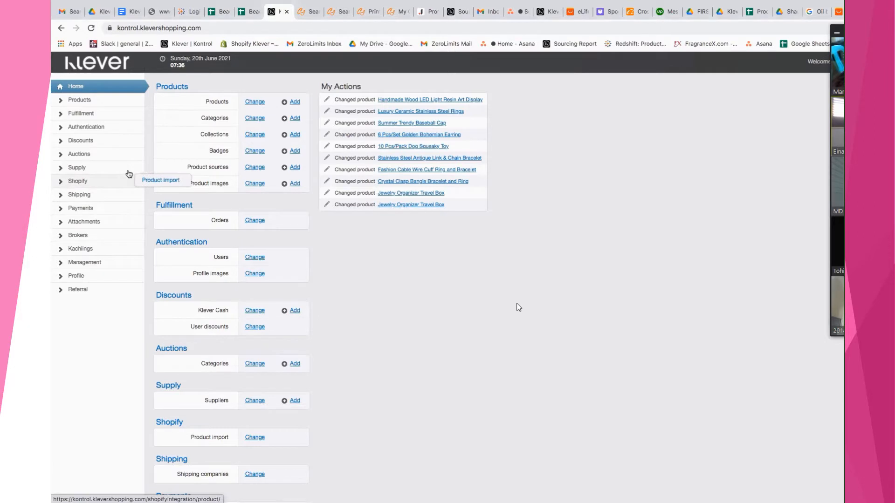
{"action": "mouse_move", "coordinate": [83, 103]}
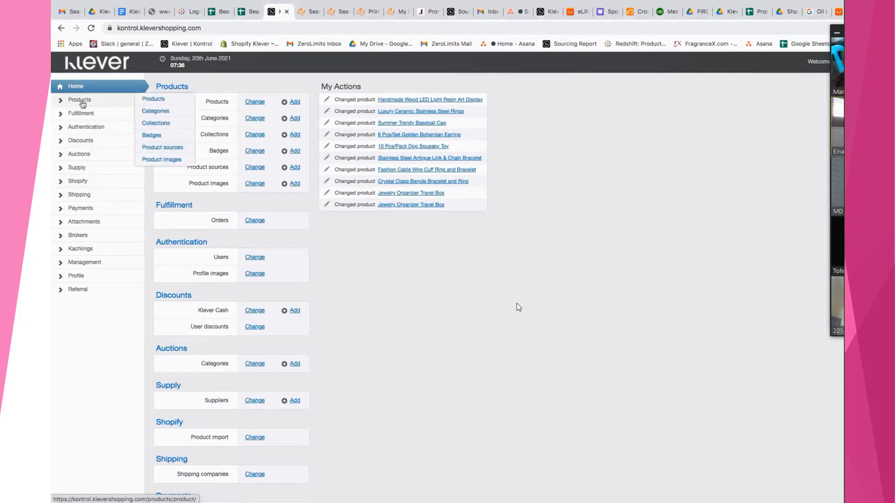
{"action": "left_click", "coordinate": [158, 100]}
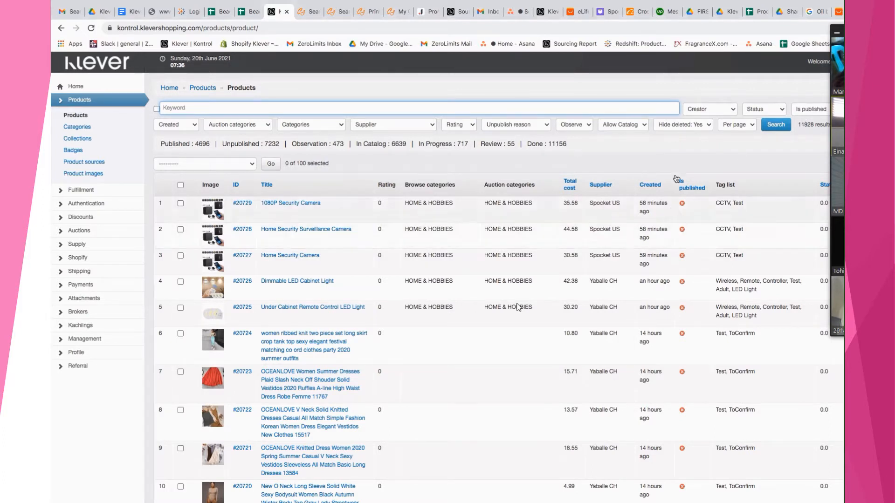
- Check the available creator filter options, and filter the product list to published products only
{"action": "left_click", "coordinate": [710, 111]}
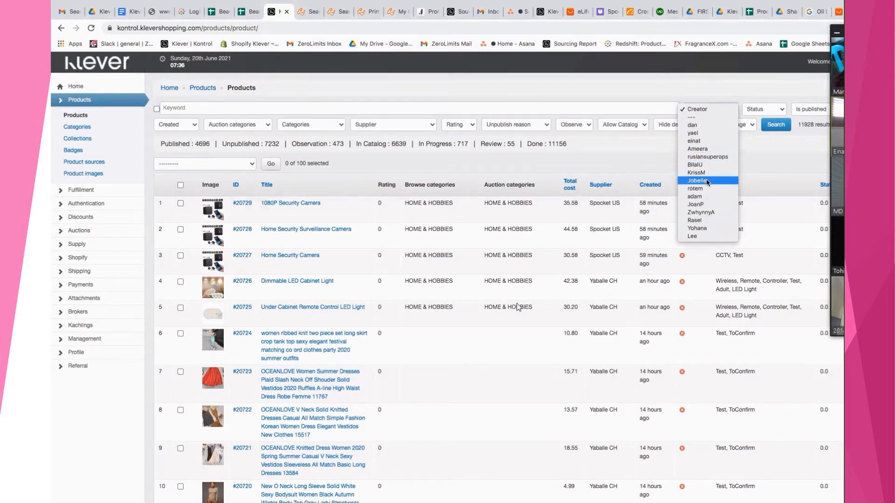
{"action": "left_click", "coordinate": [755, 136]}
{"action": "scroll", "coordinate": [756, 138], "scroll_direction": "down", "scroll_amount": 1}
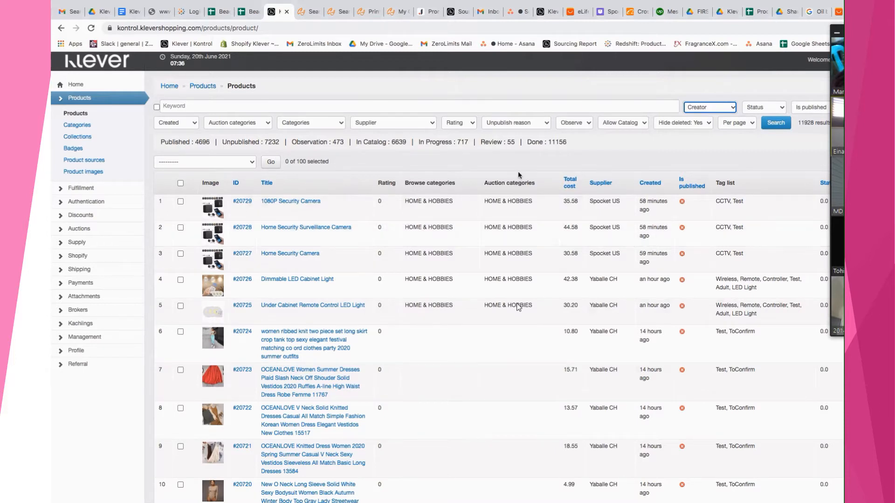
{"action": "left_click", "coordinate": [813, 108]}
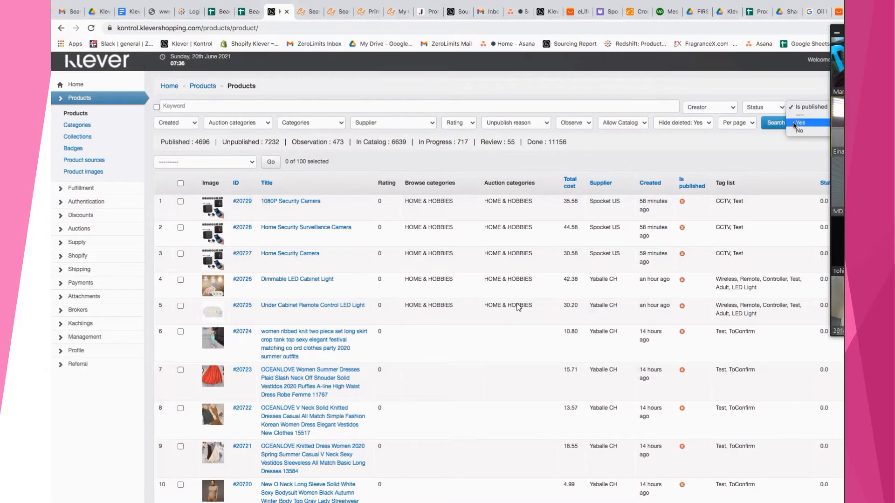
{"action": "left_click", "coordinate": [816, 122]}
{"action": "left_click", "coordinate": [770, 124]}
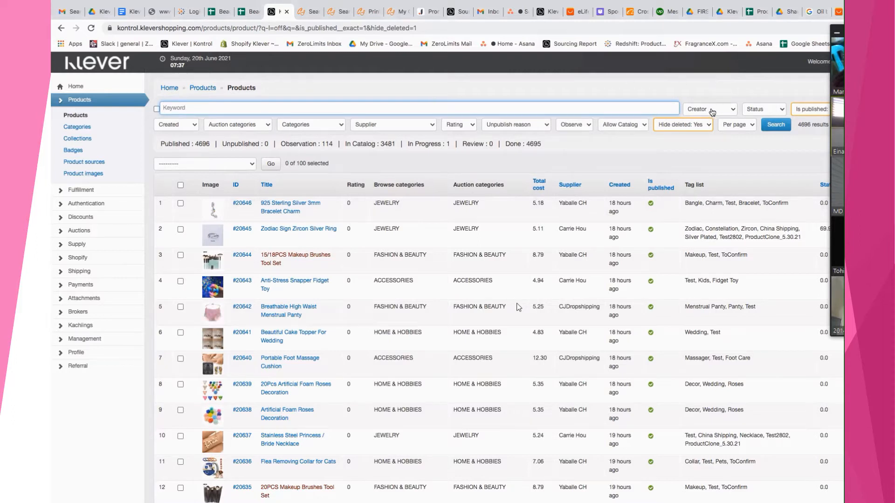
- Filter the product list by status Done with the published filter cleared
{"action": "left_click", "coordinate": [759, 110]}
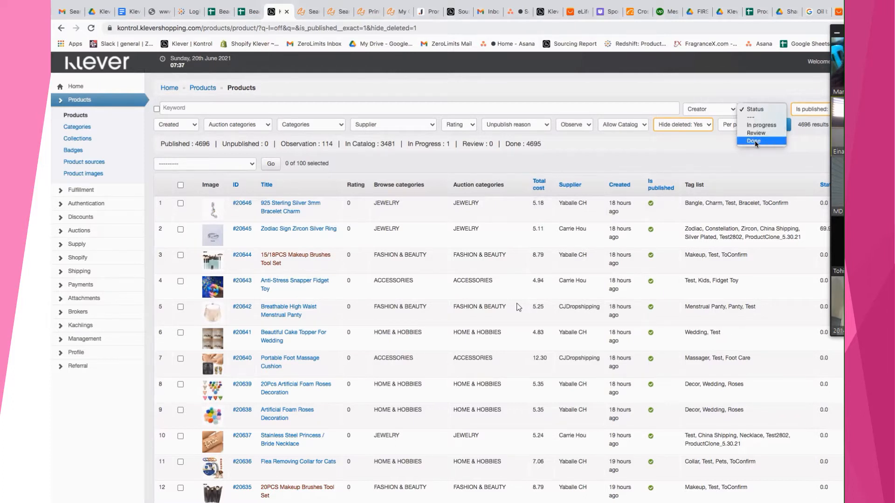
{"action": "left_click", "coordinate": [754, 141]}
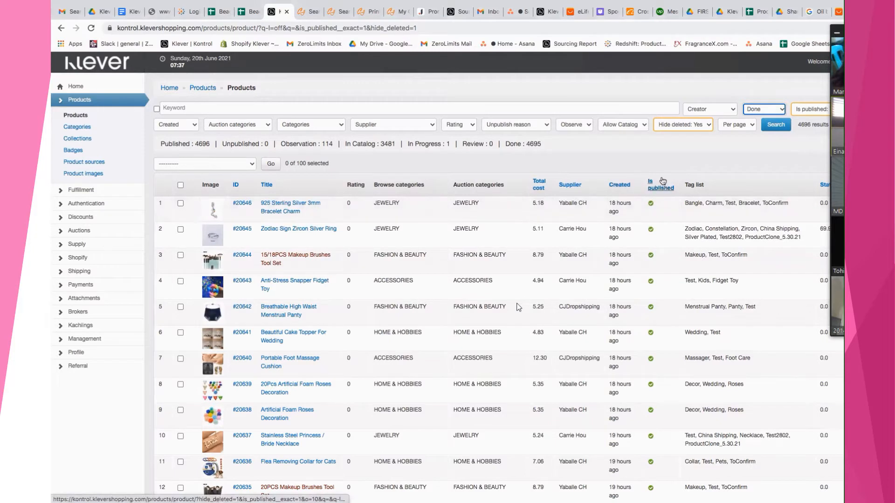
{"action": "left_click", "coordinate": [816, 110]}
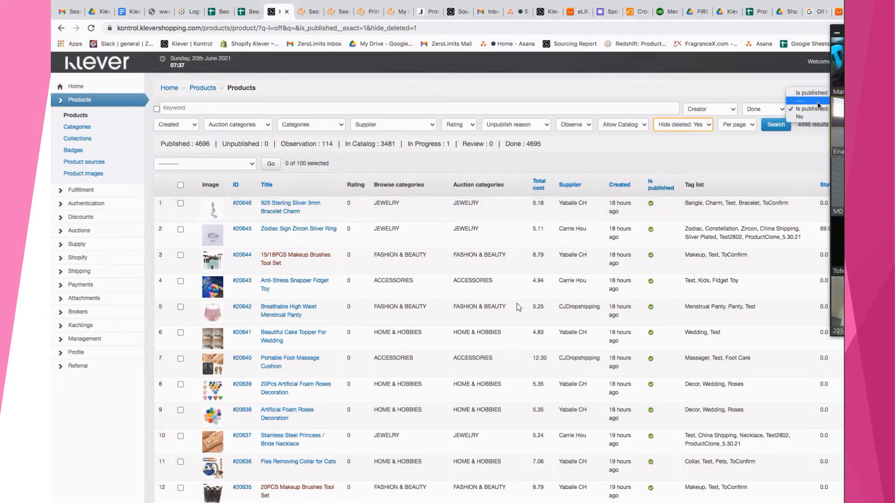
{"action": "left_click", "coordinate": [811, 100]}
{"action": "left_click", "coordinate": [777, 124]}
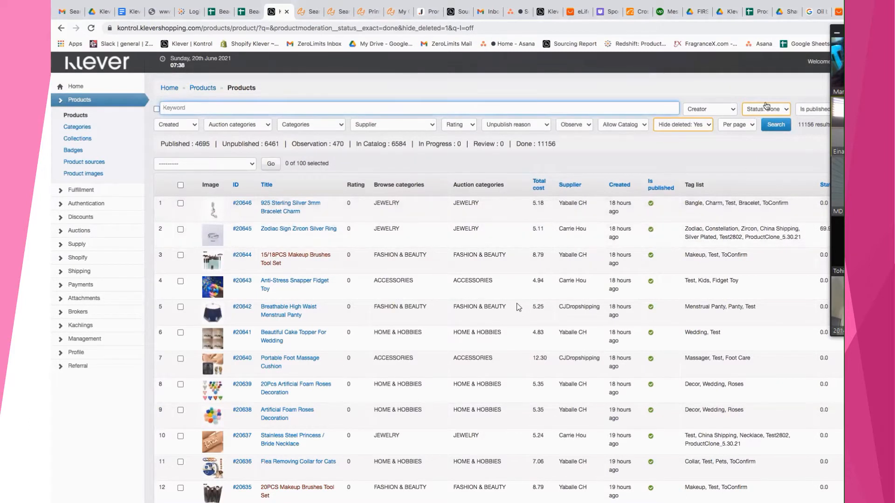
- Clear the status filter and look through the full product list
{"action": "left_click", "coordinate": [766, 107]}
{"action": "left_click", "coordinate": [760, 87]}
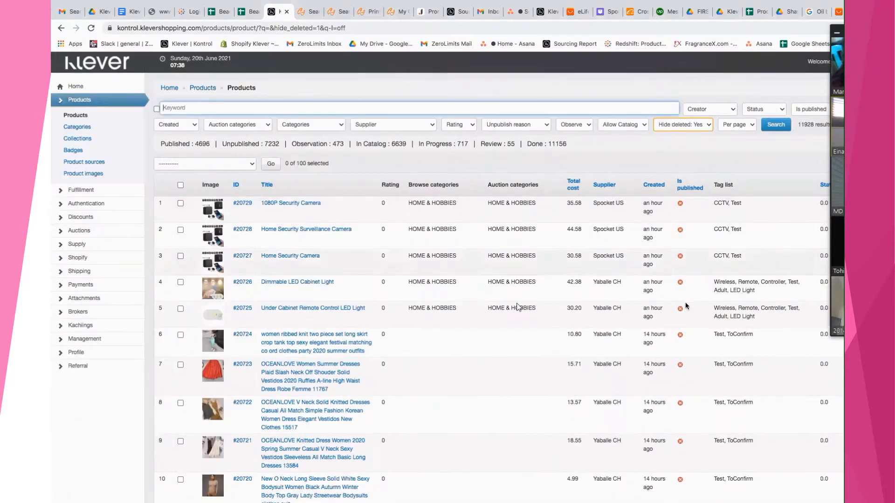
{"action": "scroll", "coordinate": [672, 390], "scroll_direction": "down", "scroll_amount": 5}
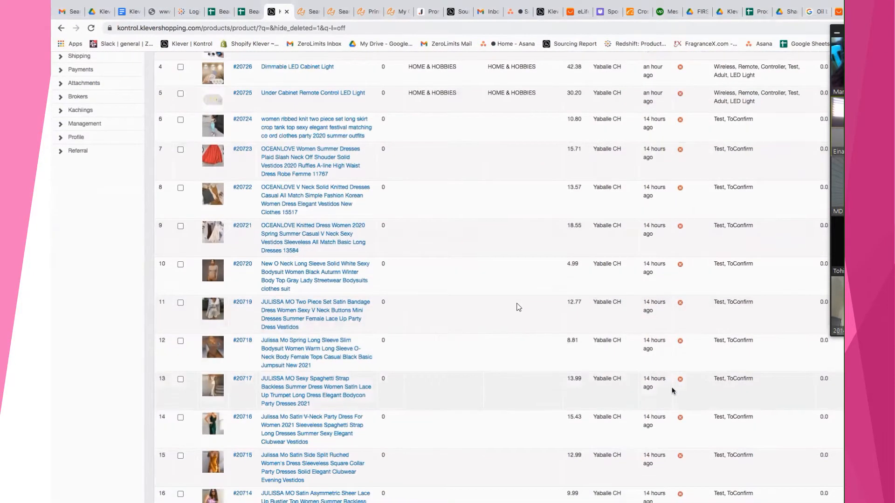
{"action": "scroll", "coordinate": [672, 391], "scroll_direction": "down", "scroll_amount": 1}
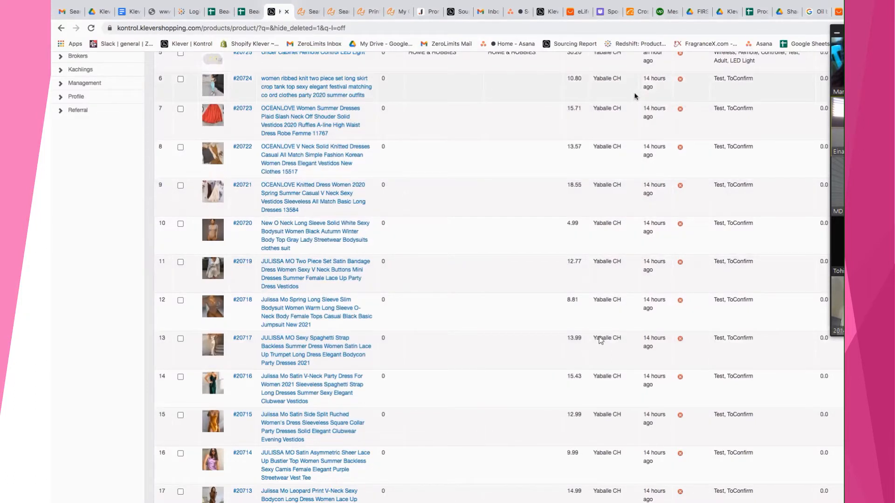
{"action": "scroll", "coordinate": [602, 112], "scroll_direction": "down", "scroll_amount": 1}
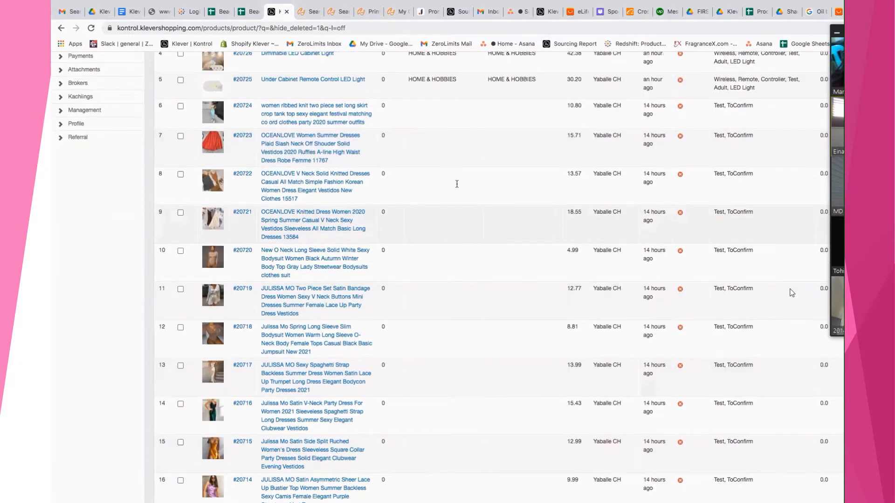
{"action": "scroll", "coordinate": [459, 186], "scroll_direction": "up", "scroll_amount": 6}
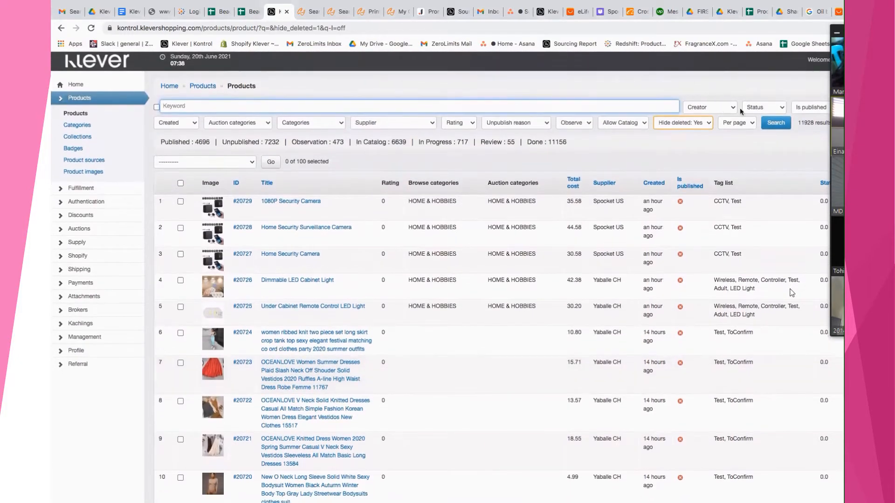
- Filter the list to published products and open the 925 Sterling Silver 3mm Bracelet Charm product
{"action": "left_click", "coordinate": [823, 110]}
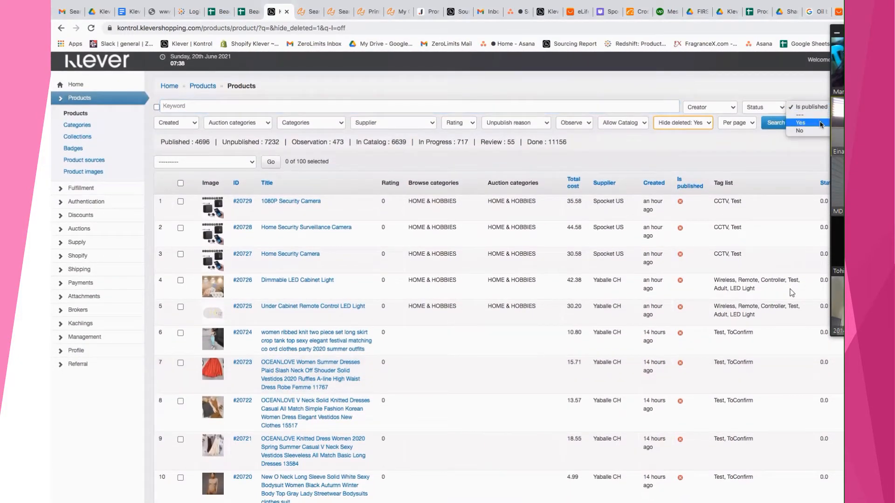
{"action": "left_click", "coordinate": [816, 123]}
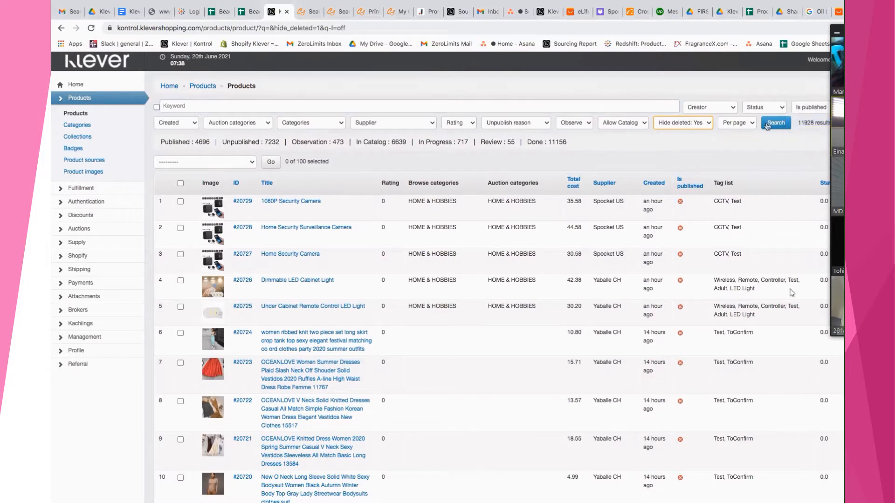
{"action": "left_click", "coordinate": [769, 125]}
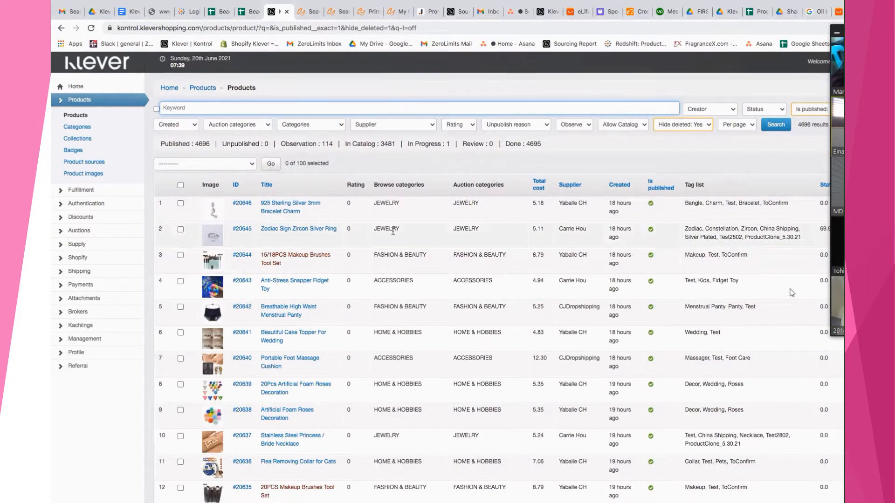
{"action": "left_click", "coordinate": [301, 207]}
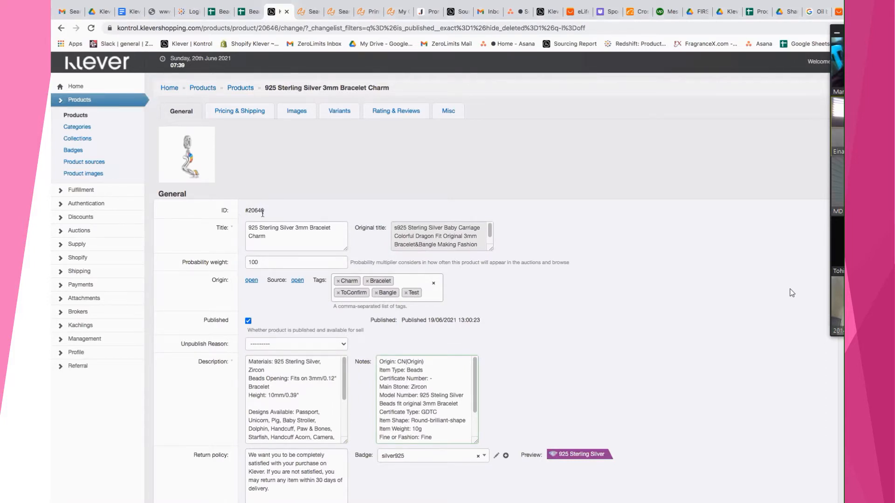
- Examine the product's ID, title, original title and tags in the General section
{"action": "left_click_drag", "start_coordinate": [248, 210], "coordinate": [264, 212]}
{"action": "left_click", "coordinate": [255, 210]}
{"action": "triple_click", "coordinate": [266, 229]}
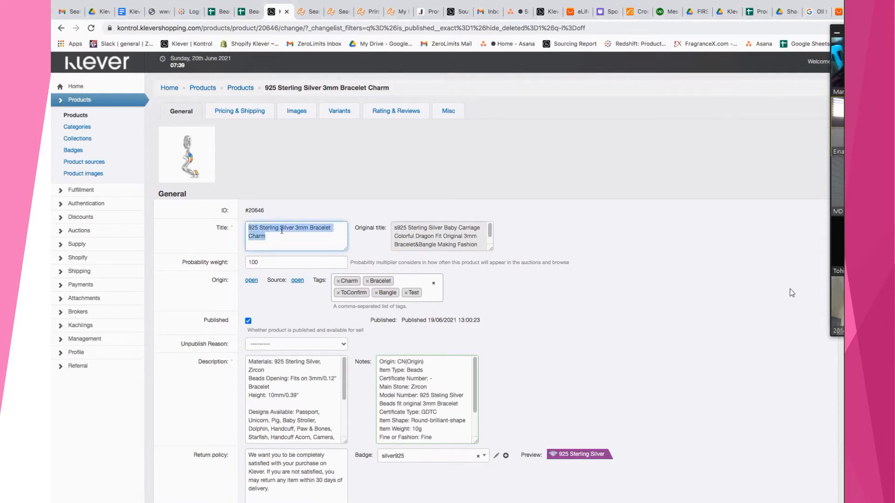
{"action": "left_click_drag", "start_coordinate": [282, 230], "coordinate": [380, 231]}
{"action": "left_click_drag", "start_coordinate": [380, 231], "coordinate": [417, 231]}
{"action": "left_click_drag", "start_coordinate": [417, 232], "coordinate": [290, 237]}
{"action": "left_click", "coordinate": [275, 243]}
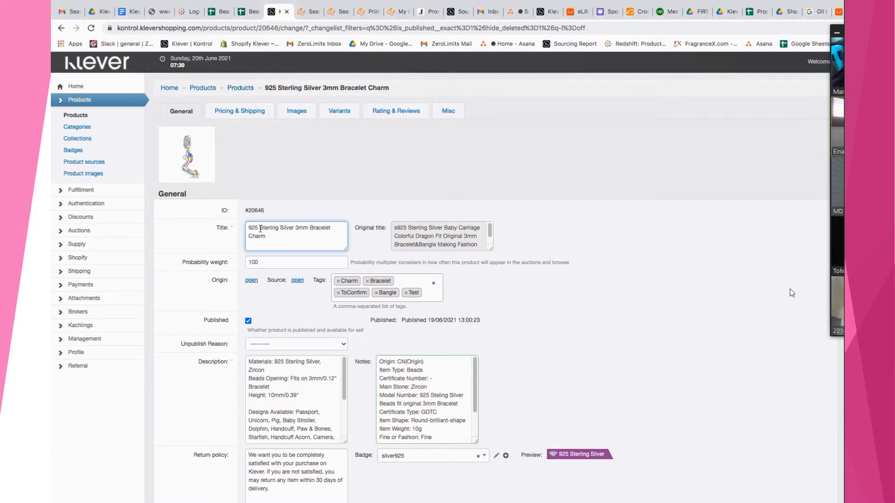
{"action": "left_click_drag", "start_coordinate": [259, 228], "coordinate": [295, 229]}
{"action": "left_click", "coordinate": [275, 228]}
{"action": "left_click", "coordinate": [279, 229]}
{"action": "triple_click", "coordinate": [320, 282]}
{"action": "left_click", "coordinate": [321, 284]}
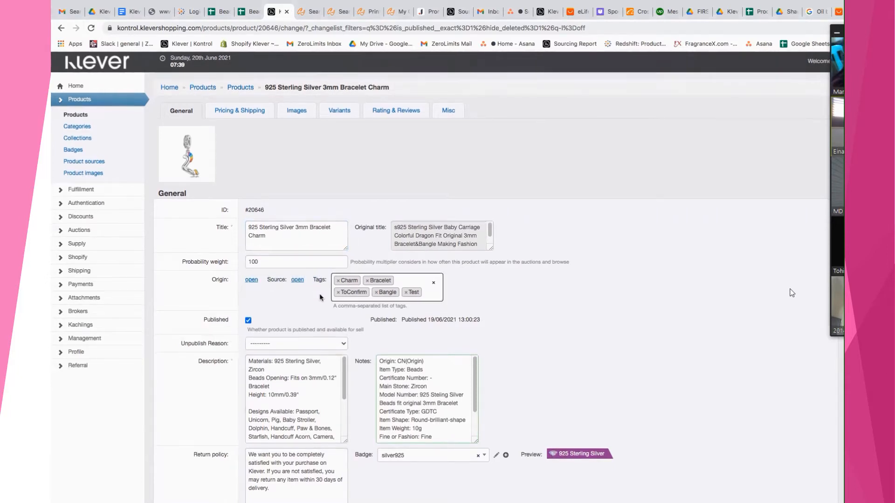
- View the product's main image at full size and return to the product page
{"action": "scroll", "coordinate": [354, 290], "scroll_direction": "down", "scroll_amount": 1}
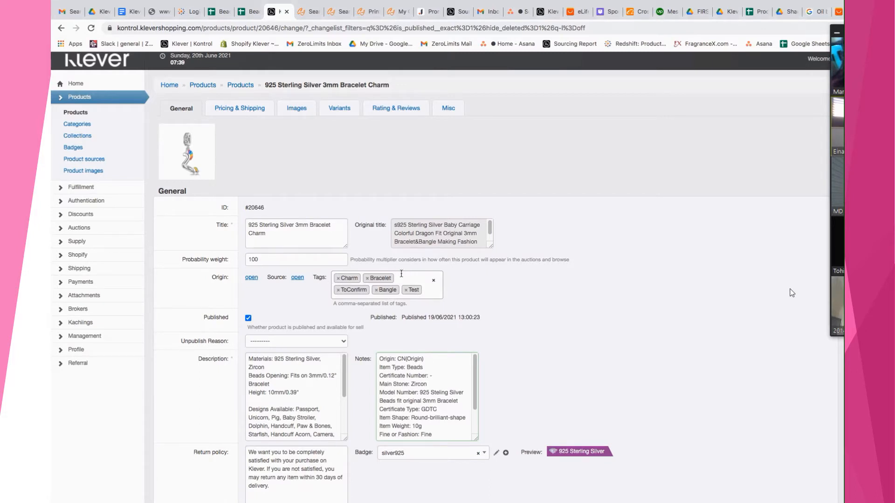
{"action": "left_click", "coordinate": [191, 151]}
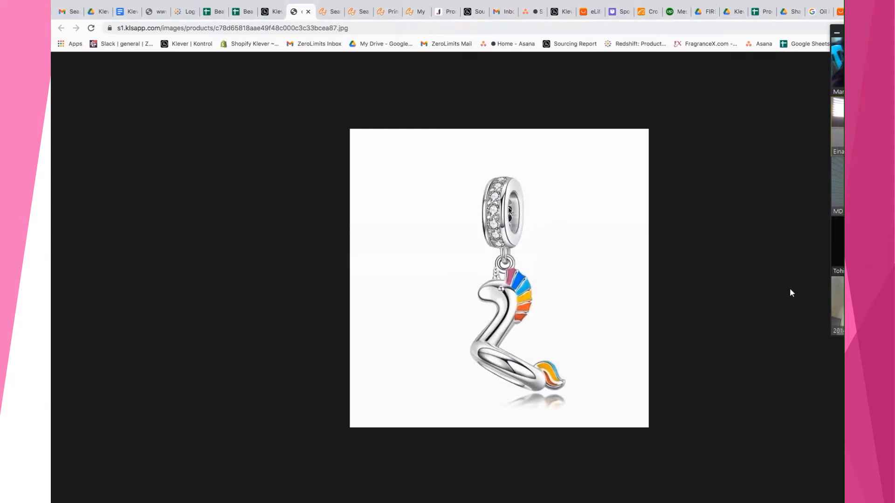
{"action": "left_click", "coordinate": [308, 11]}
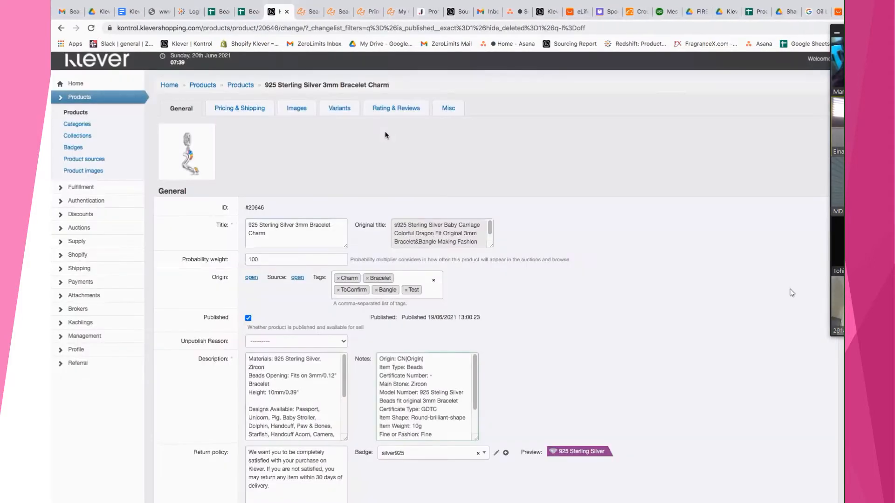
- Remove the Bracelet tag from the product and add it back from the suggested tags
{"action": "left_click", "coordinate": [368, 279]}
{"action": "left_click", "coordinate": [395, 289]}
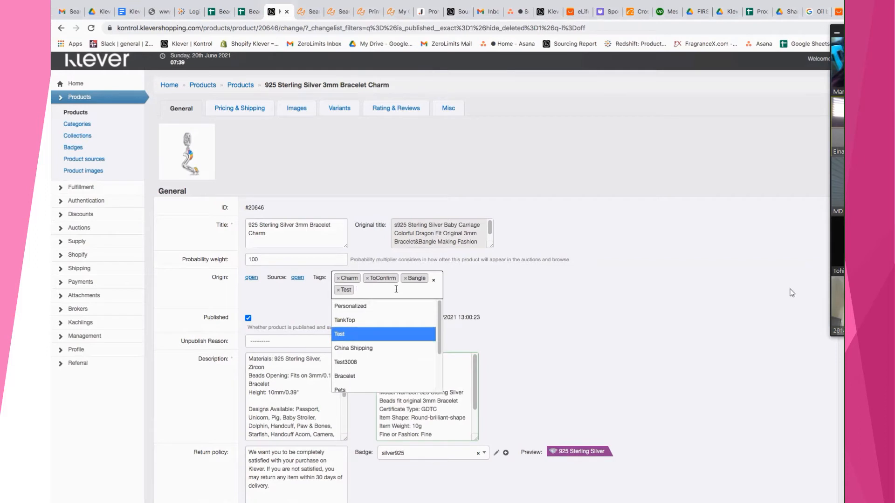
{"action": "type", "text": "Bra"}
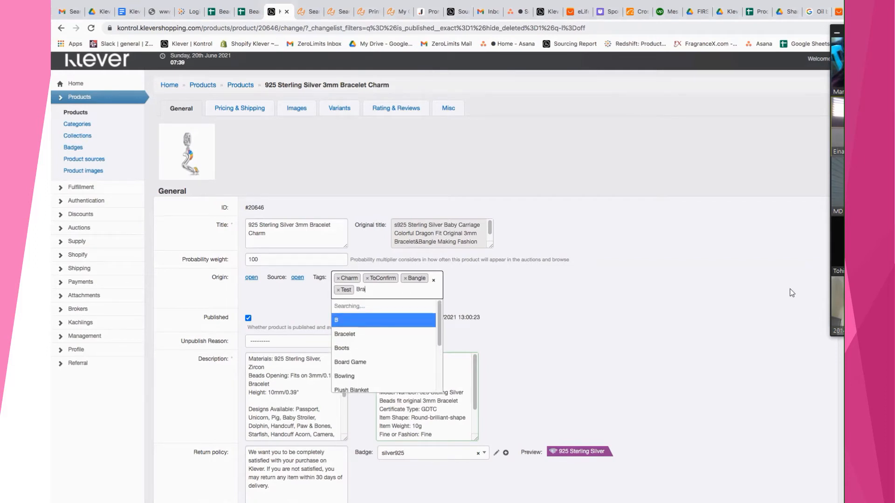
{"action": "type", "text": "ce"}
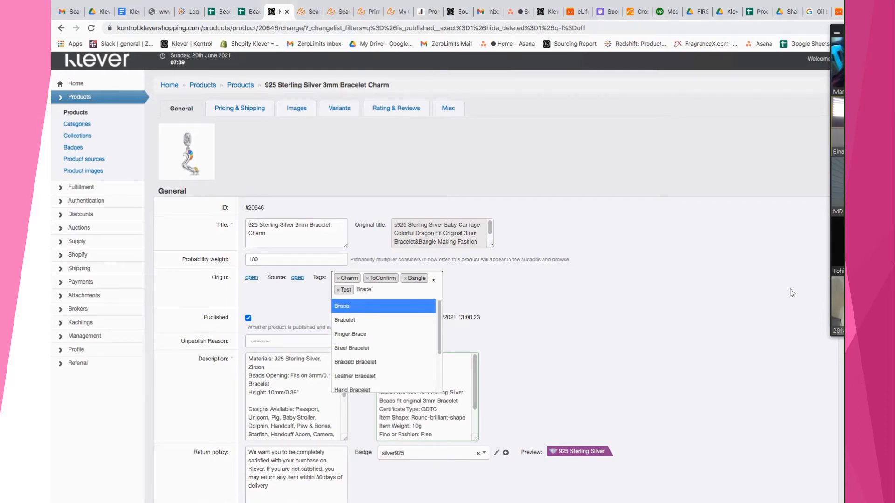
{"action": "left_click", "coordinate": [380, 322]}
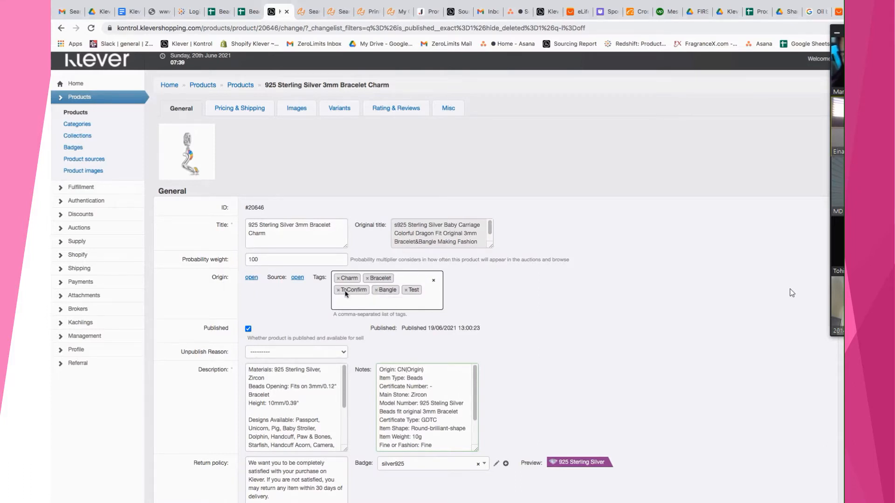
- Look over the product's General fields, including tags, description, return policy, badge, source URL and collections
{"action": "left_click", "coordinate": [360, 294]}
{"action": "scroll", "coordinate": [452, 301], "scroll_direction": "down", "scroll_amount": 1}
{"action": "scroll", "coordinate": [452, 301], "scroll_direction": "down", "scroll_amount": 2}
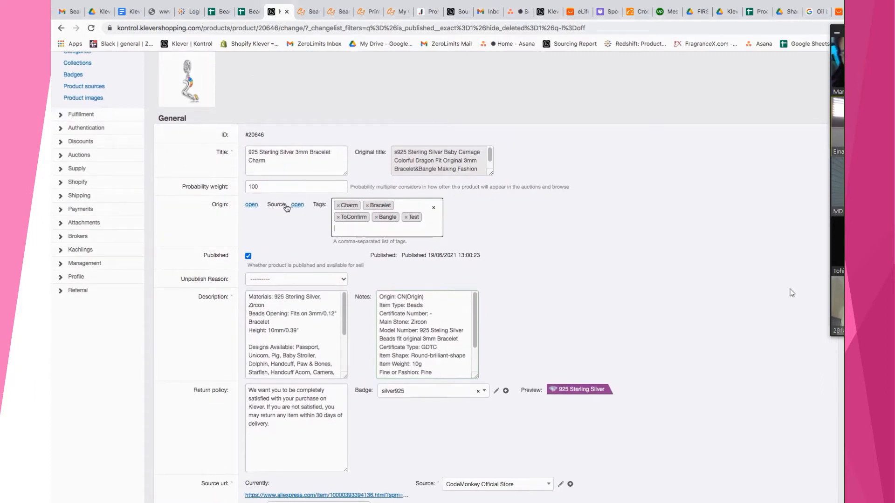
{"action": "scroll", "coordinate": [290, 250], "scroll_direction": "down", "scroll_amount": 5}
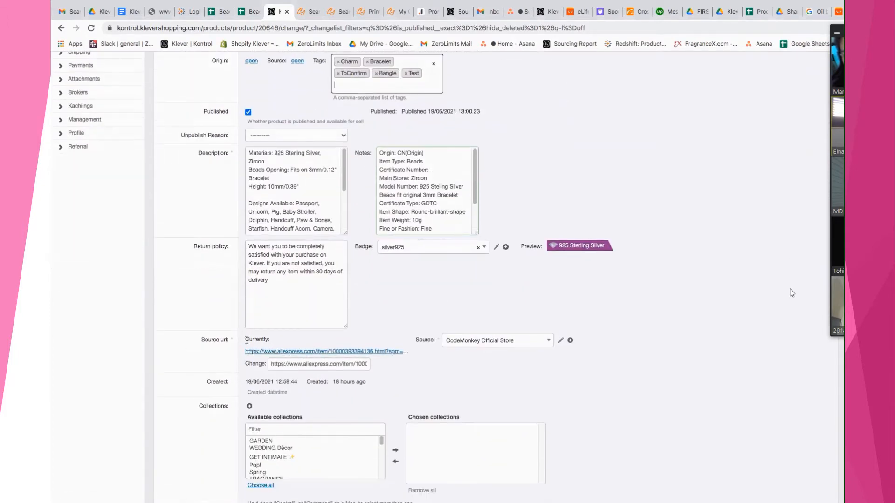
{"action": "scroll", "coordinate": [392, 314], "scroll_direction": "up", "scroll_amount": 2}
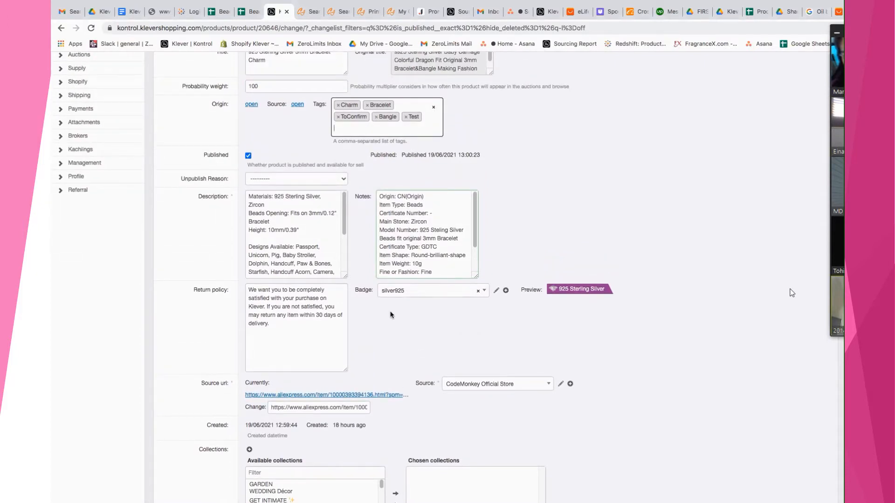
{"action": "scroll", "coordinate": [466, 315], "scroll_direction": "up", "scroll_amount": 5}
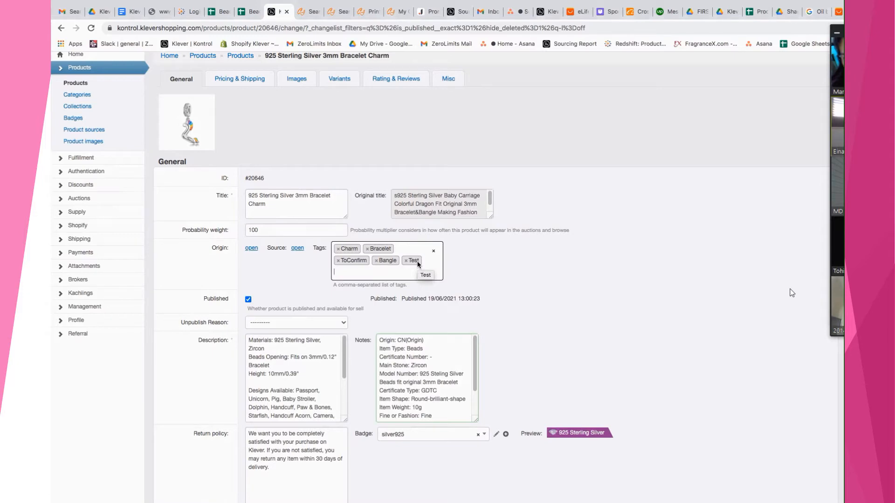
- Examine the product's tags, publication details, description and notes, return policy, source URL and source store, down to the collections lists
{"action": "scroll", "coordinate": [539, 290], "scroll_direction": "down", "scroll_amount": 2}
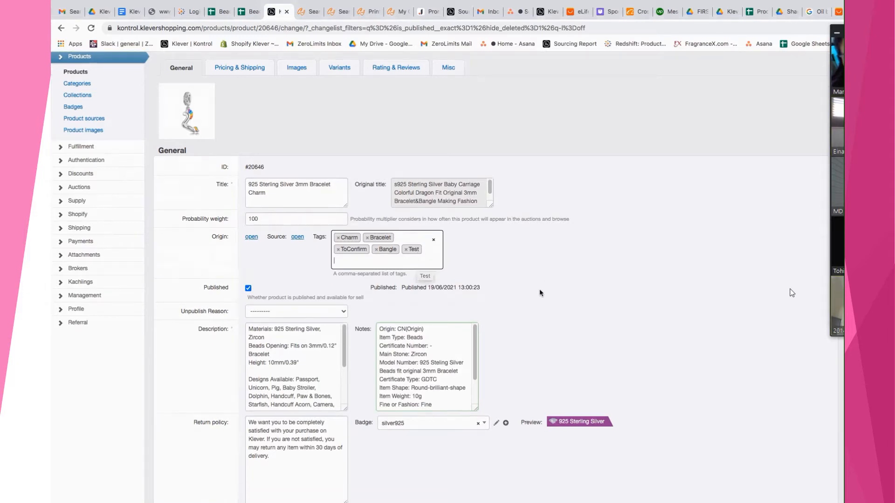
{"action": "scroll", "coordinate": [539, 293], "scroll_direction": "up", "scroll_amount": 3}
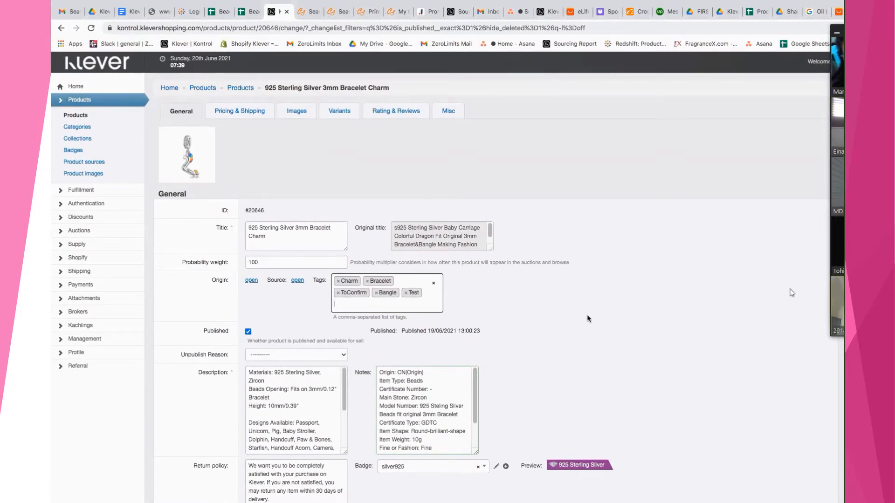
{"action": "scroll", "coordinate": [589, 319], "scroll_direction": "down", "scroll_amount": 3}
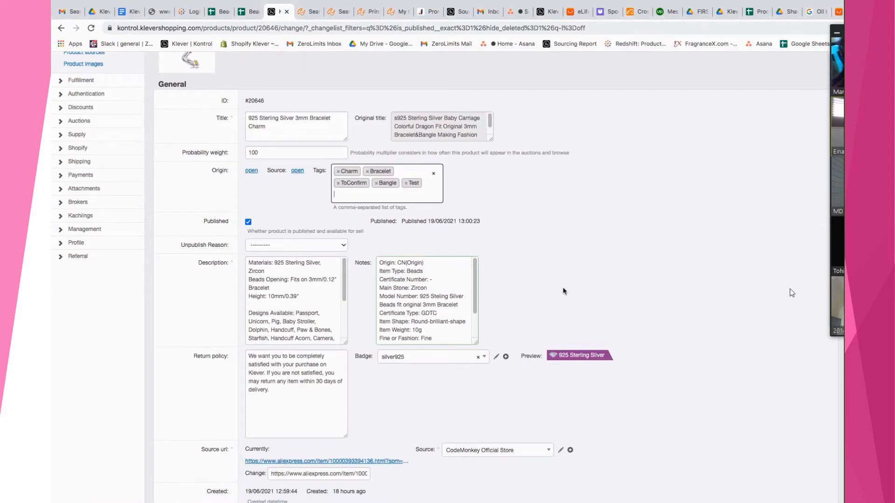
{"action": "scroll", "coordinate": [563, 287], "scroll_direction": "up", "scroll_amount": 3}
{"action": "scroll", "coordinate": [563, 291], "scroll_direction": "down", "scroll_amount": 5}
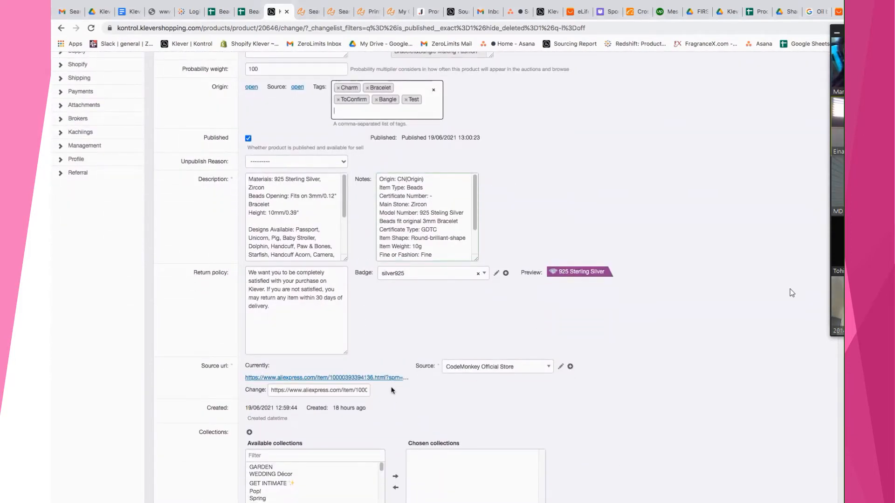
{"action": "scroll", "coordinate": [483, 298], "scroll_direction": "up", "scroll_amount": 5}
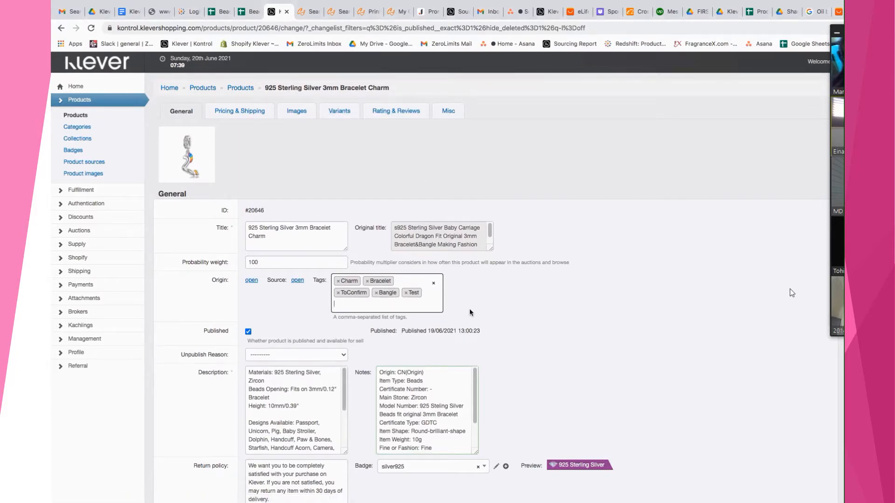
{"action": "scroll", "coordinate": [469, 312], "scroll_direction": "down", "scroll_amount": 3}
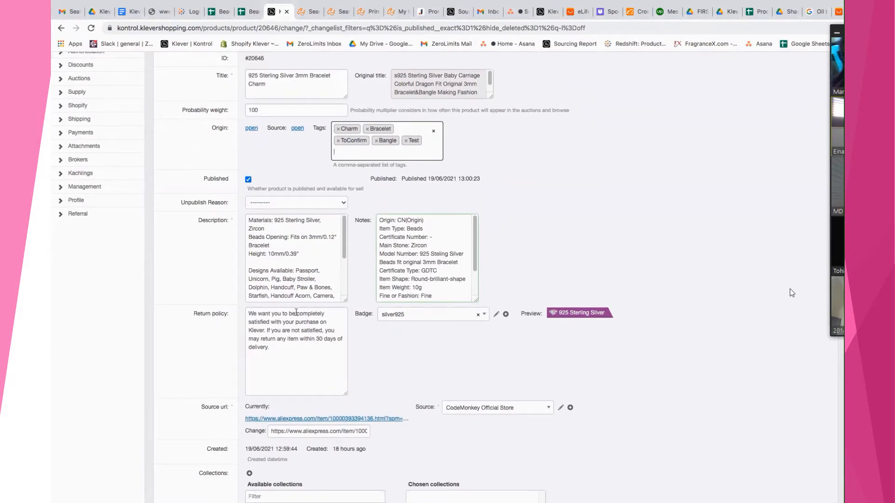
{"action": "scroll", "coordinate": [400, 348], "scroll_direction": "down", "scroll_amount": 1}
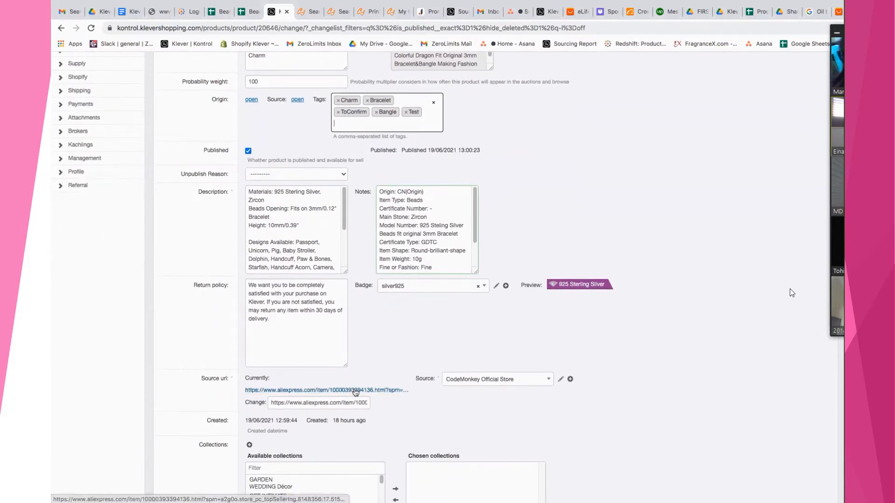
{"action": "scroll", "coordinate": [356, 392], "scroll_direction": "down", "scroll_amount": 2}
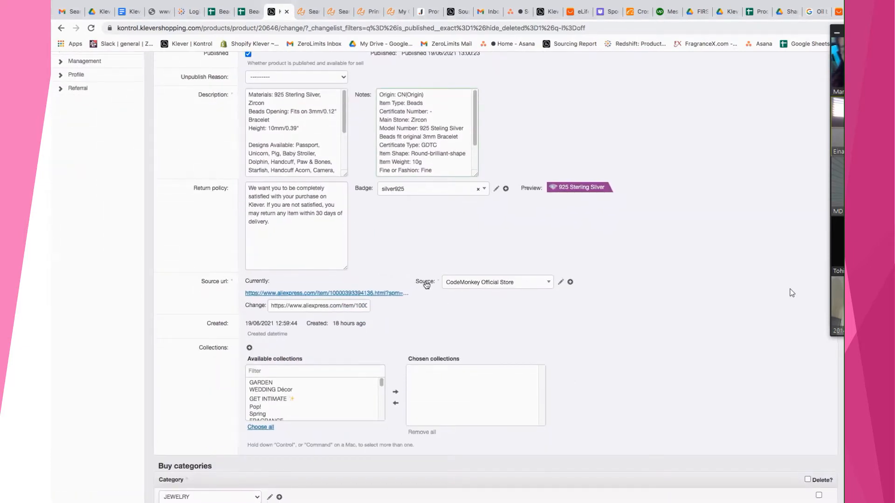
{"action": "scroll", "coordinate": [431, 293], "scroll_direction": "down", "scroll_amount": 2}
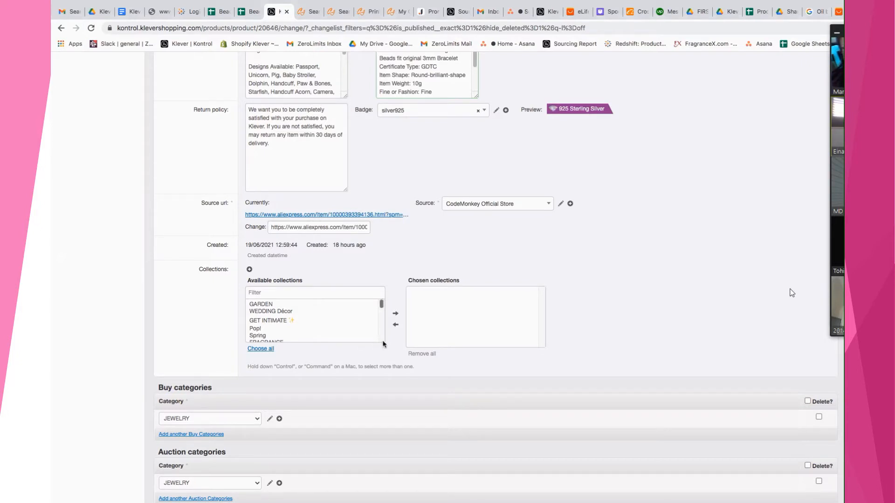
- Filter the available collections by "valentine"
{"action": "left_click", "coordinate": [367, 314]}
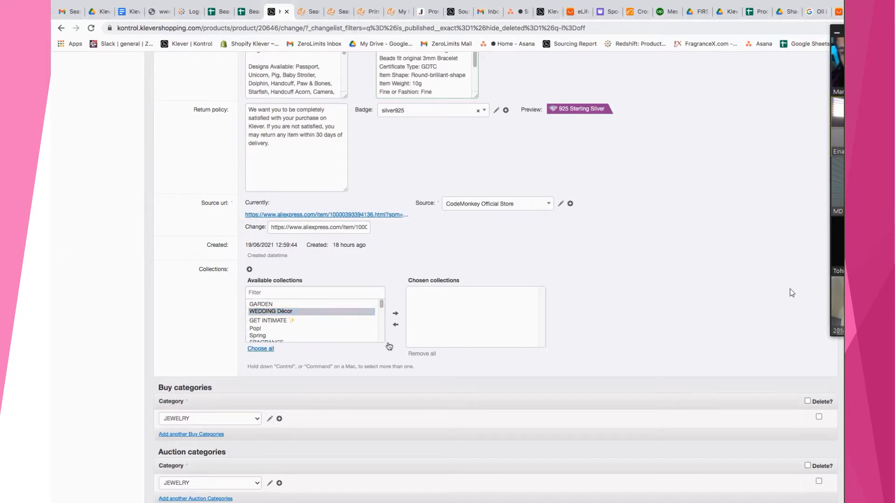
{"action": "left_click", "coordinate": [313, 290]}
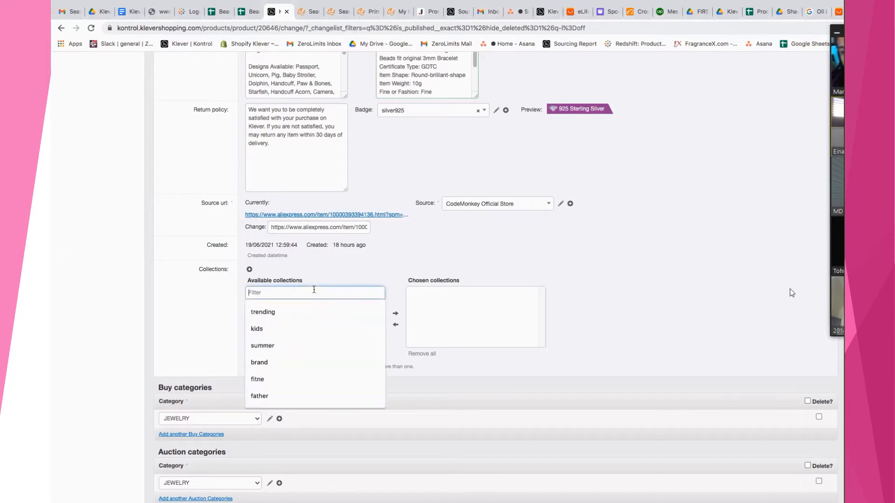
{"action": "left_click", "coordinate": [389, 340]}
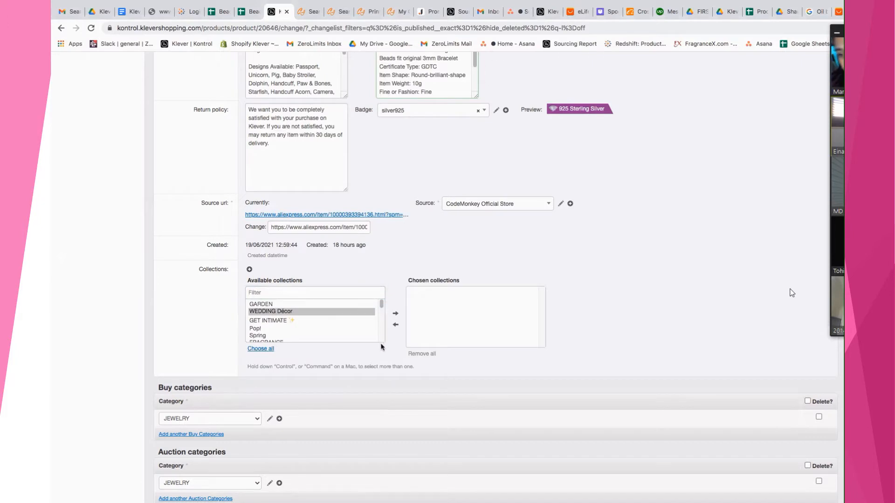
{"action": "left_click", "coordinate": [357, 294]}
{"action": "left_click", "coordinate": [382, 260]}
{"action": "left_click", "coordinate": [312, 292]}
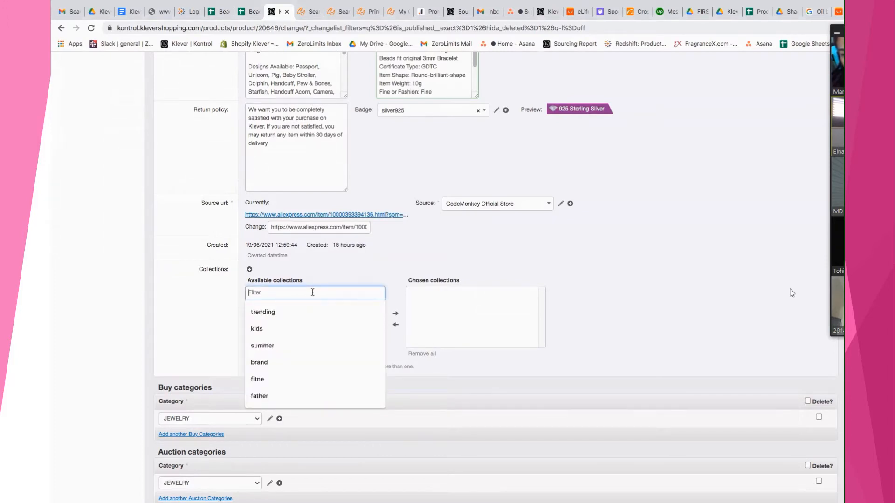
{"action": "type", "text": "va"}
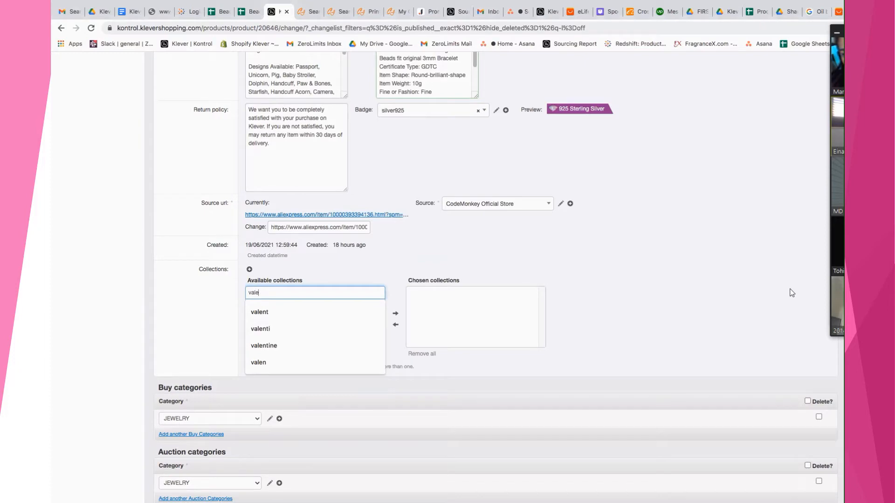
{"action": "type", "text": "le"}
{"action": "left_click", "coordinate": [312, 344]}
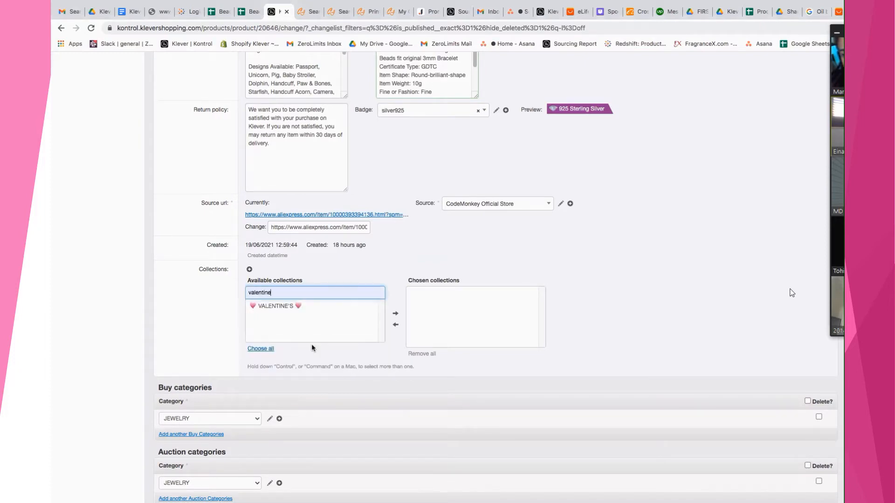
- Add the VALENTINE'S collection to the product's chosen collections
{"action": "left_click", "coordinate": [373, 184]}
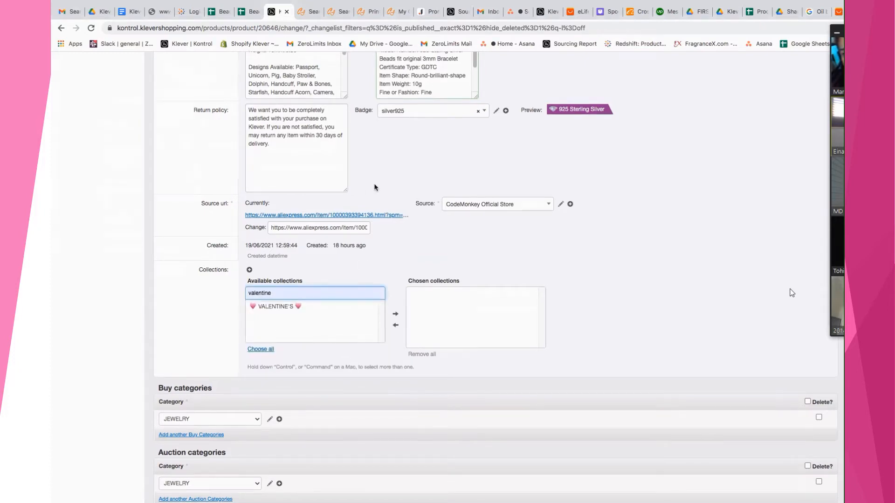
{"action": "scroll", "coordinate": [210, 140], "scroll_direction": "up", "scroll_amount": 8}
{"action": "scroll", "coordinate": [668, 314], "scroll_direction": "down", "scroll_amount": 10}
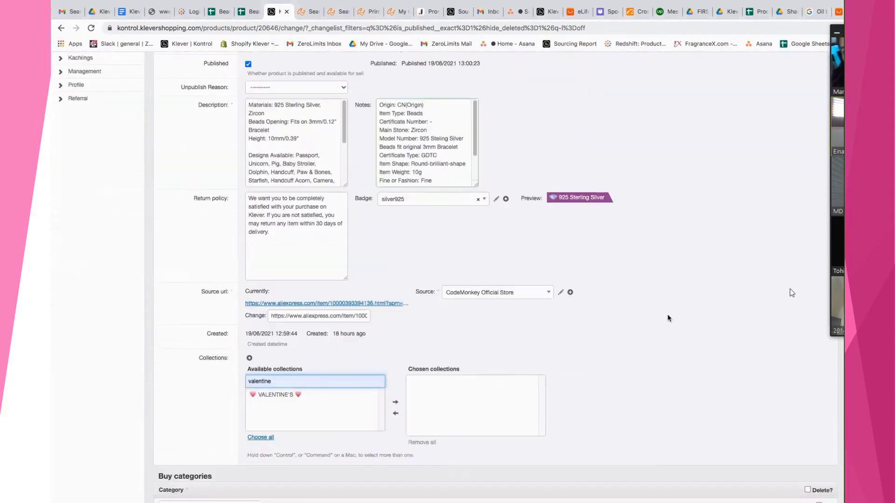
{"action": "left_click", "coordinate": [286, 261]}
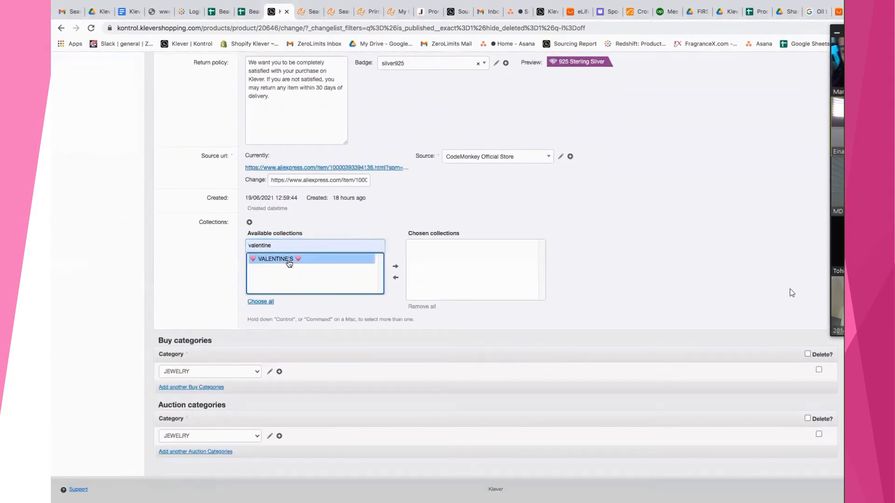
{"action": "left_click", "coordinate": [395, 267]}
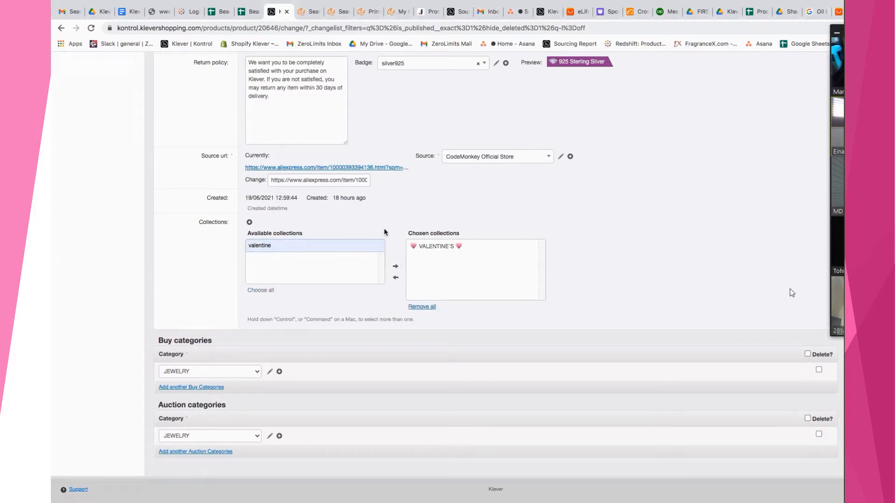
- Clear the collections filter and add GIFTS! from the full list to the chosen collections
{"action": "left_click_drag", "start_coordinate": [298, 246], "coordinate": [235, 245]}
{"action": "key", "text": "BackSpace"}
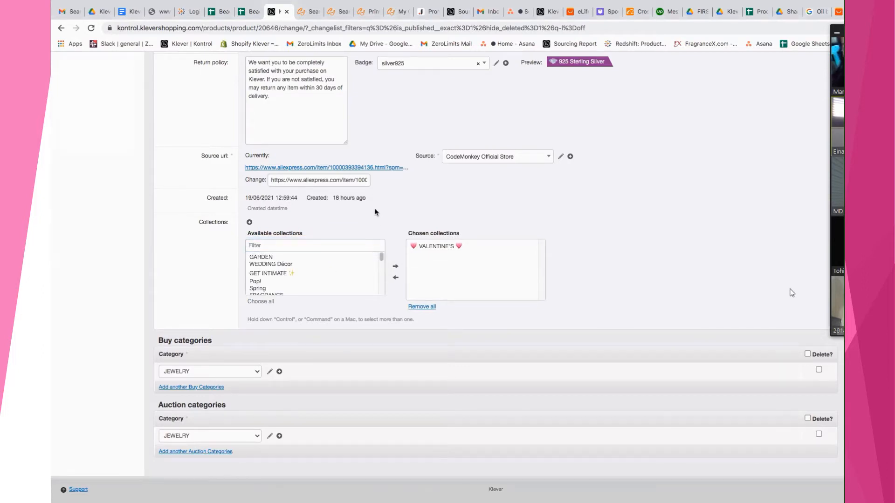
{"action": "scroll", "coordinate": [317, 281], "scroll_direction": "down", "scroll_amount": 5}
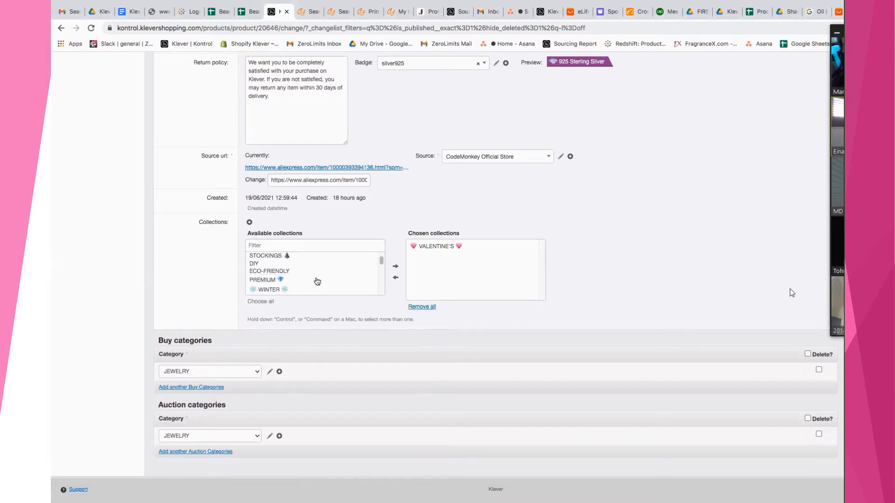
{"action": "scroll", "coordinate": [317, 281], "scroll_direction": "down", "scroll_amount": 5}
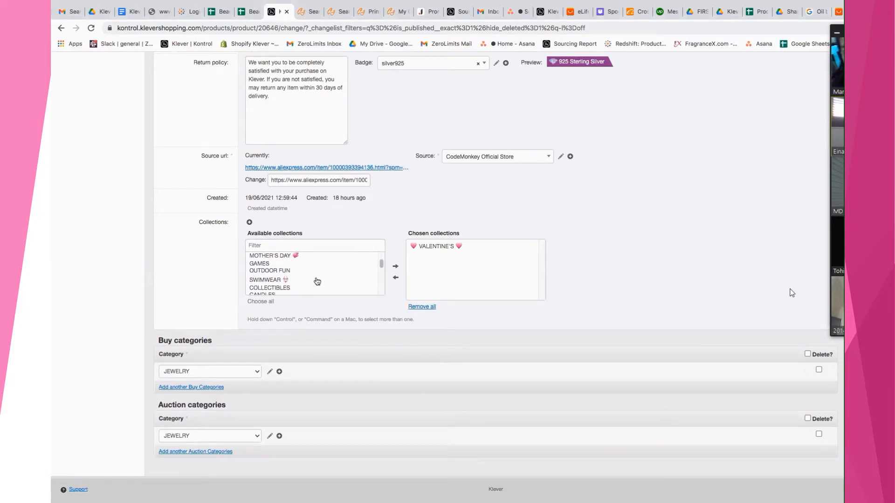
{"action": "scroll", "coordinate": [317, 281], "scroll_direction": "up", "scroll_amount": 1}
{"action": "scroll", "coordinate": [317, 281], "scroll_direction": "down", "scroll_amount": 6}
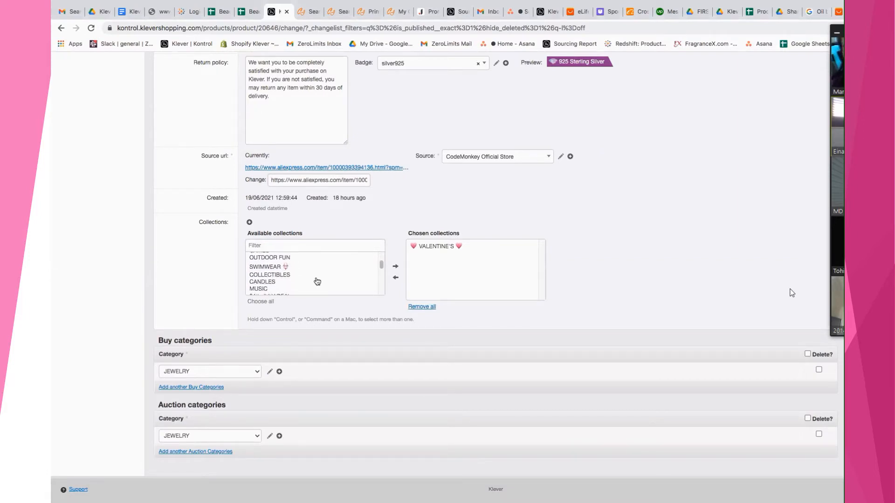
{"action": "scroll", "coordinate": [317, 281], "scroll_direction": "down", "scroll_amount": 6}
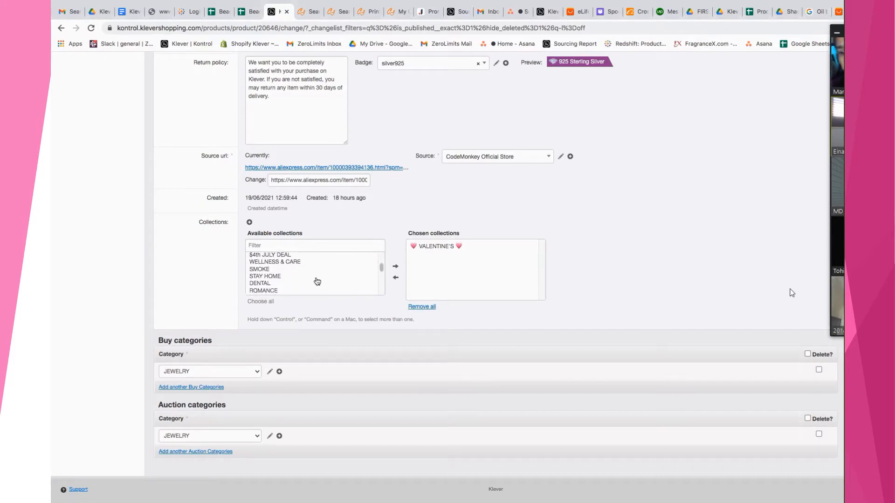
{"action": "scroll", "coordinate": [319, 279], "scroll_direction": "down", "scroll_amount": 5}
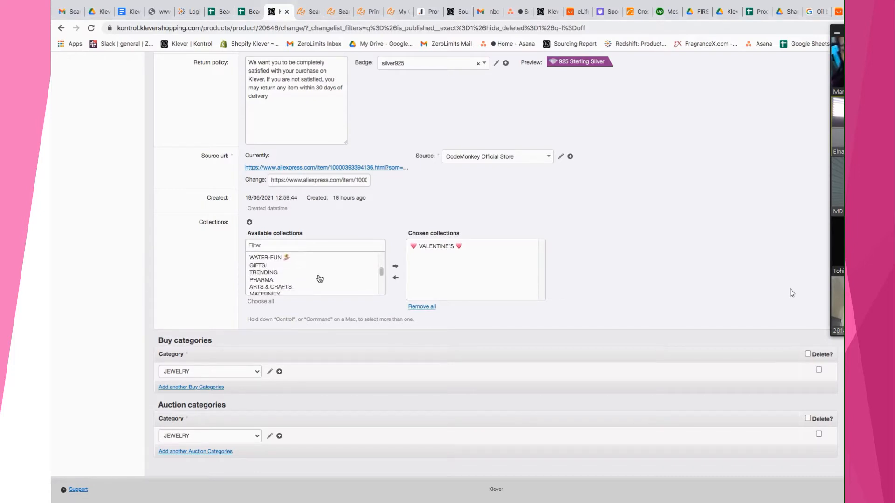
{"action": "left_click", "coordinate": [251, 262]}
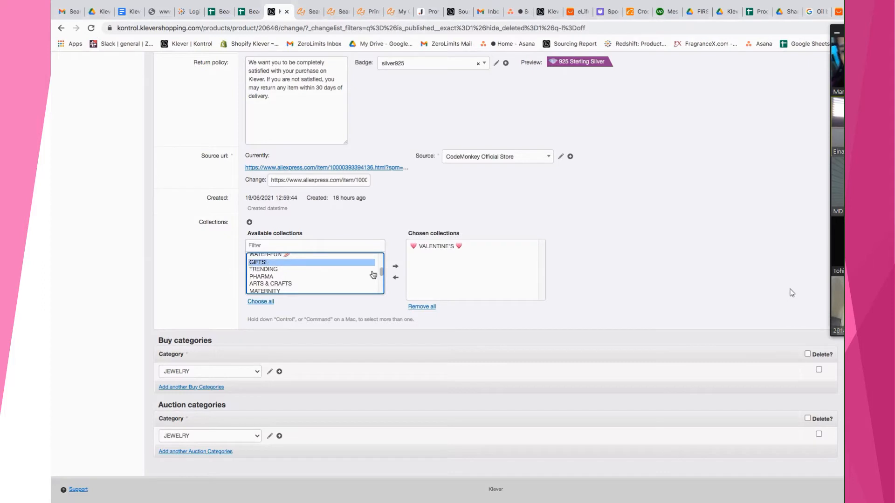
{"action": "left_click", "coordinate": [396, 267]}
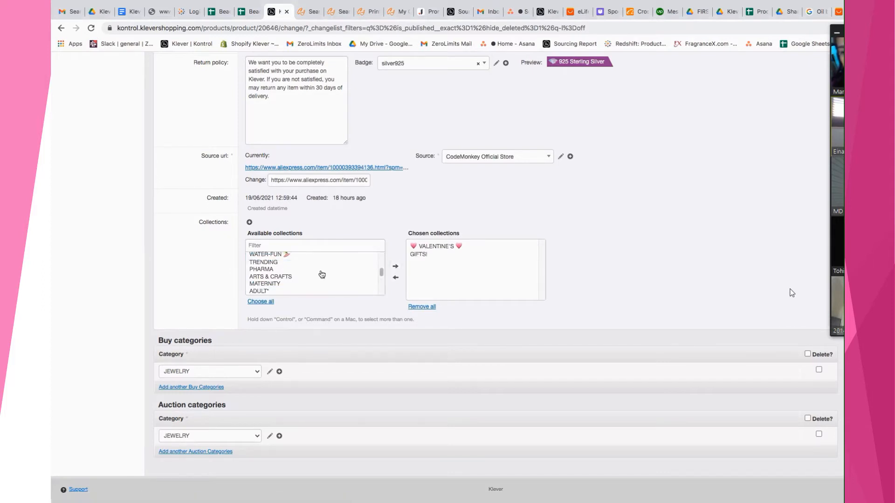
- Browse the rest of the available collections down to the end of the list and return to its beginning
{"action": "scroll", "coordinate": [321, 274], "scroll_direction": "down", "scroll_amount": 5}
{"action": "scroll", "coordinate": [322, 275], "scroll_direction": "down", "scroll_amount": 8}
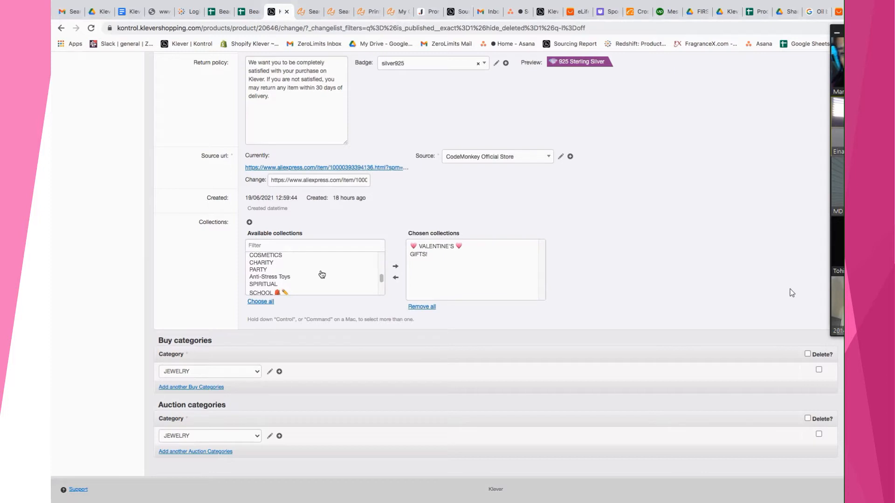
{"action": "scroll", "coordinate": [346, 279], "scroll_direction": "down", "scroll_amount": 5}
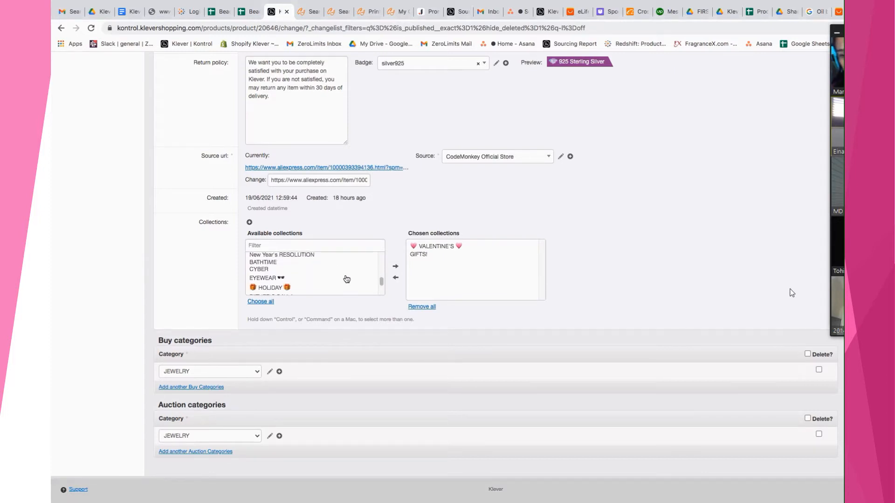
{"action": "scroll", "coordinate": [346, 280], "scroll_direction": "up", "scroll_amount": 2}
{"action": "scroll", "coordinate": [347, 279], "scroll_direction": "down", "scroll_amount": 5}
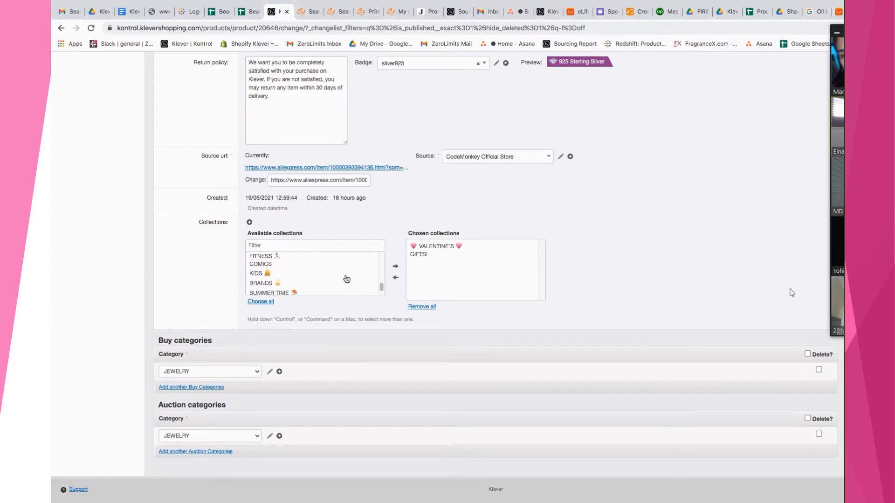
{"action": "scroll", "coordinate": [346, 280], "scroll_direction": "down", "scroll_amount": 3}
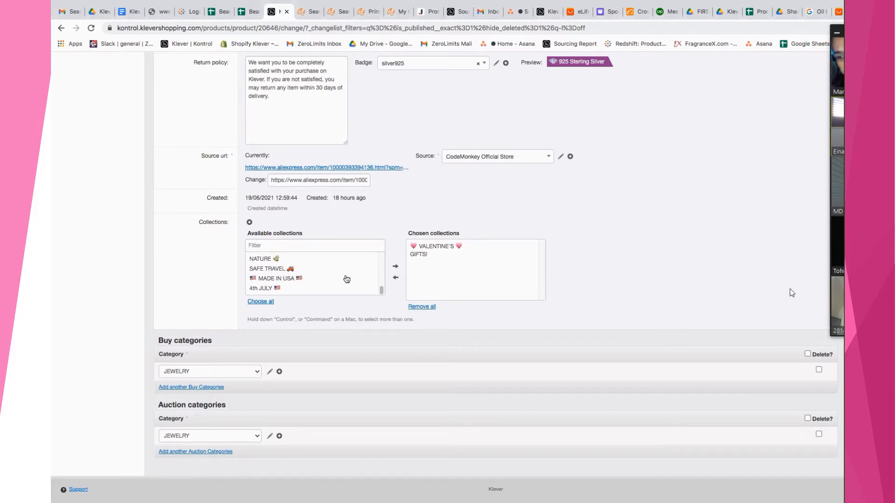
{"action": "scroll", "coordinate": [346, 280], "scroll_direction": "up", "scroll_amount": 10}
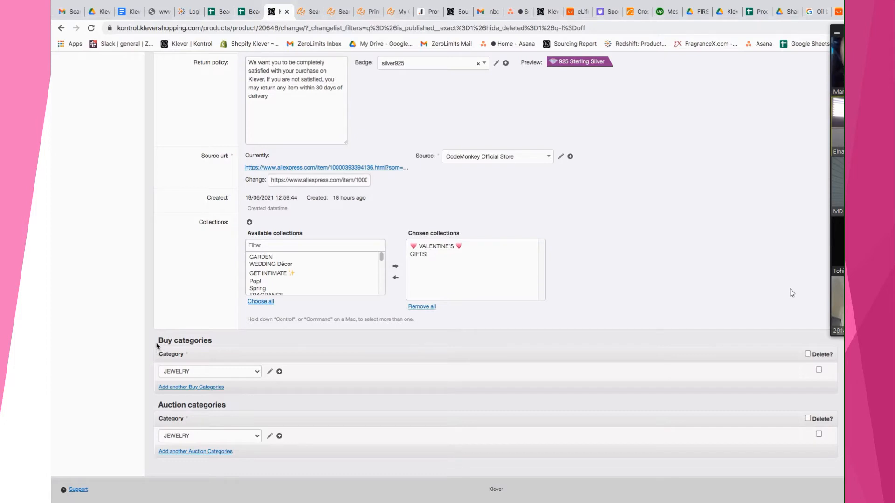
- Review the category choices offered for the product's Buy categories and Auction categories, keeping JEWELRY selected in both
{"action": "left_click_drag", "start_coordinate": [158, 340], "coordinate": [214, 339]}
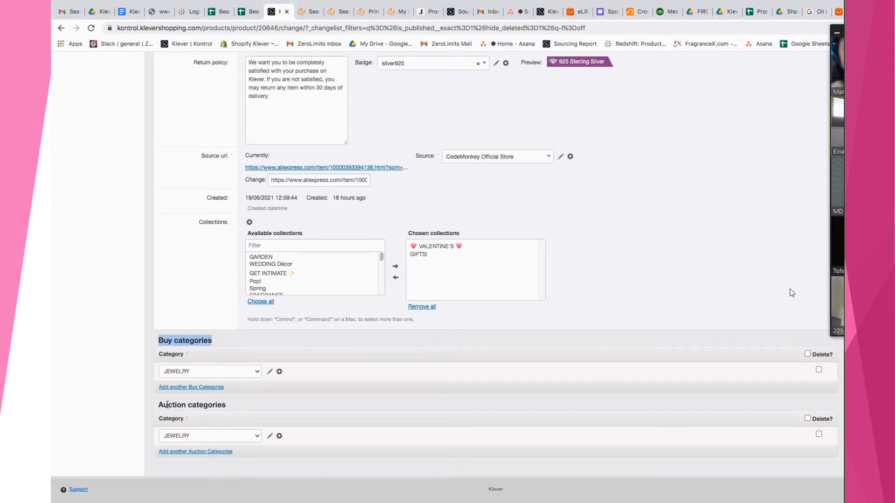
{"action": "left_click_drag", "start_coordinate": [158, 405], "coordinate": [227, 407]}
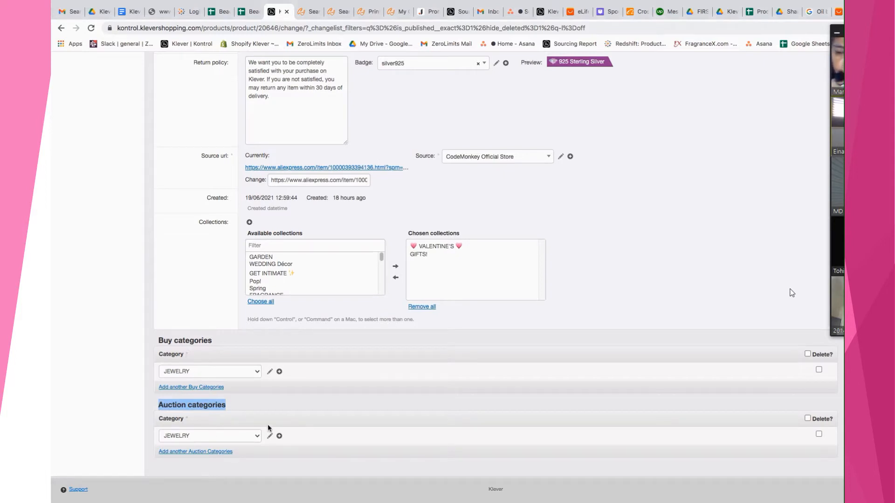
{"action": "left_click", "coordinate": [225, 372]}
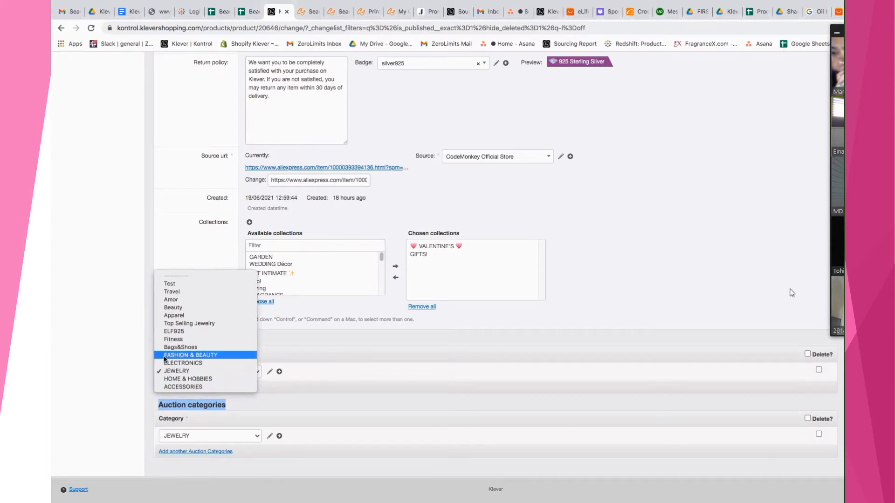
{"action": "left_click", "coordinate": [209, 371]}
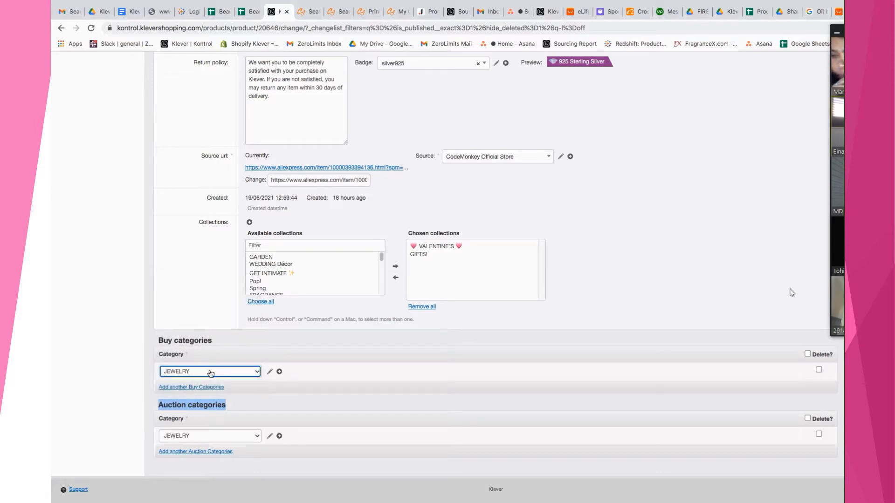
{"action": "left_click", "coordinate": [195, 436]}
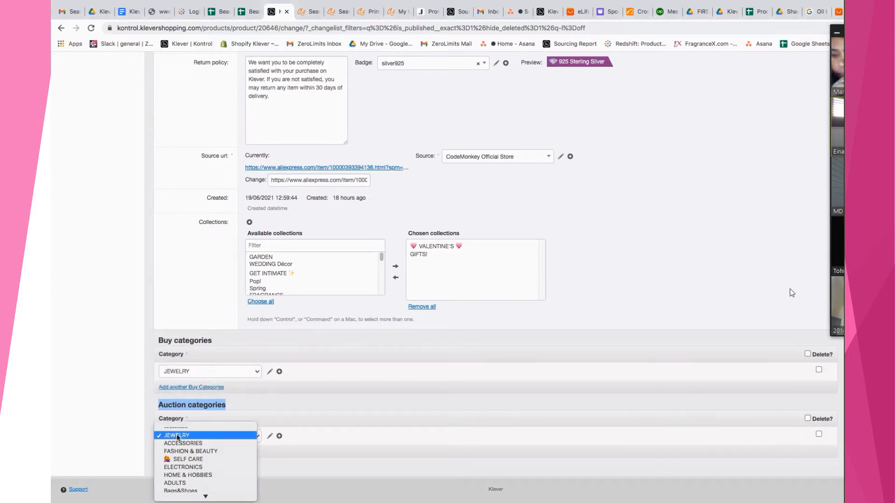
{"action": "left_click", "coordinate": [177, 436]}
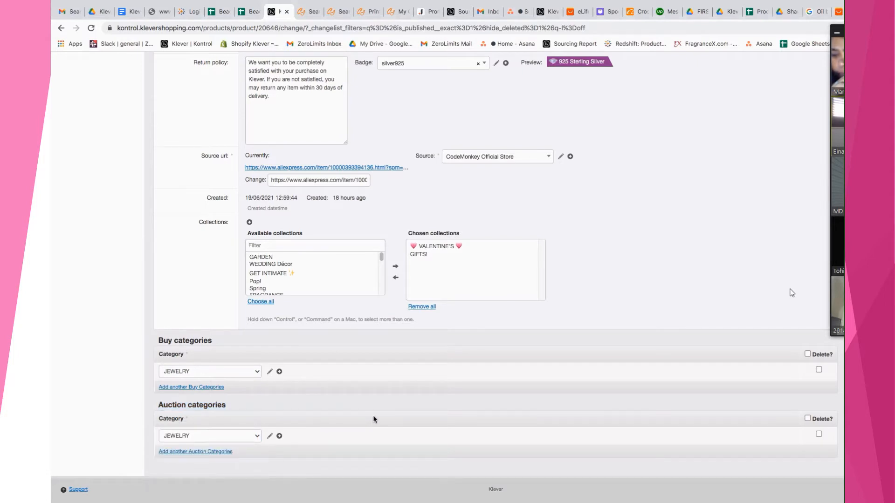
- Examine the product's Pricing & Shipping details, including physical weight, internal shipping cost, fee and tax costs, shipping times and market reference price
{"action": "scroll", "coordinate": [375, 420], "scroll_direction": "up", "scroll_amount": 10}
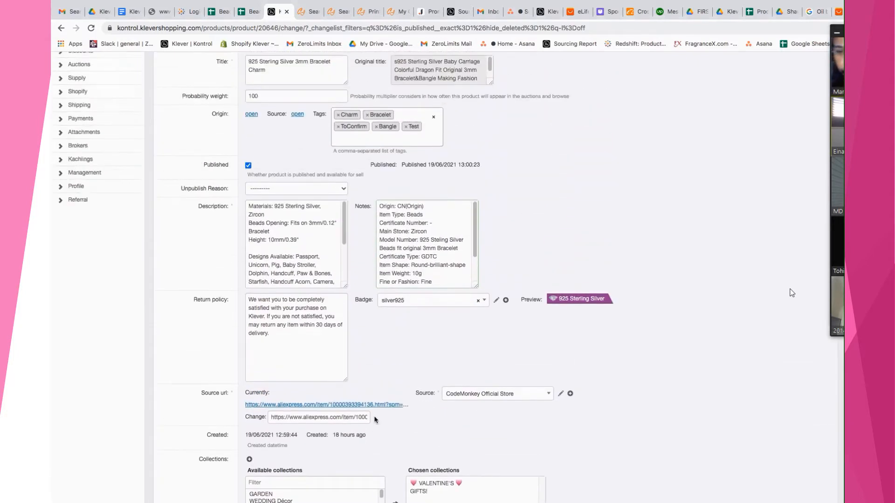
{"action": "scroll", "coordinate": [376, 421], "scroll_direction": "up", "scroll_amount": 4}
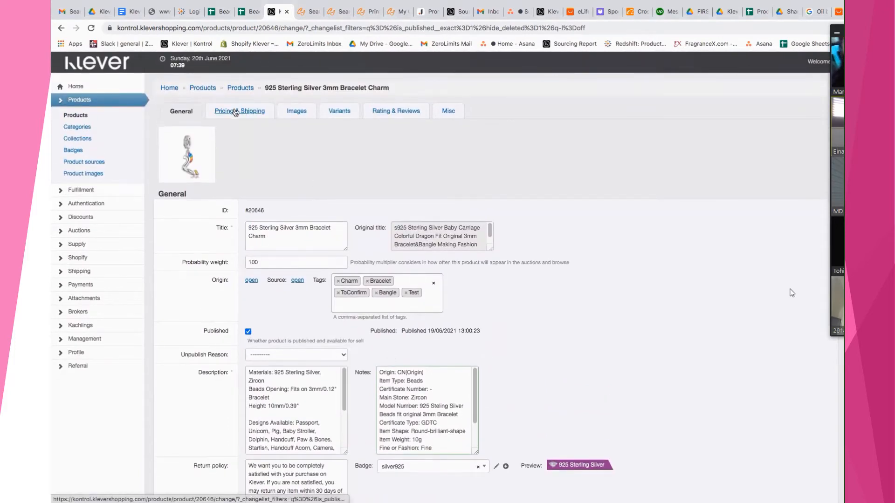
{"action": "left_click", "coordinate": [235, 111]}
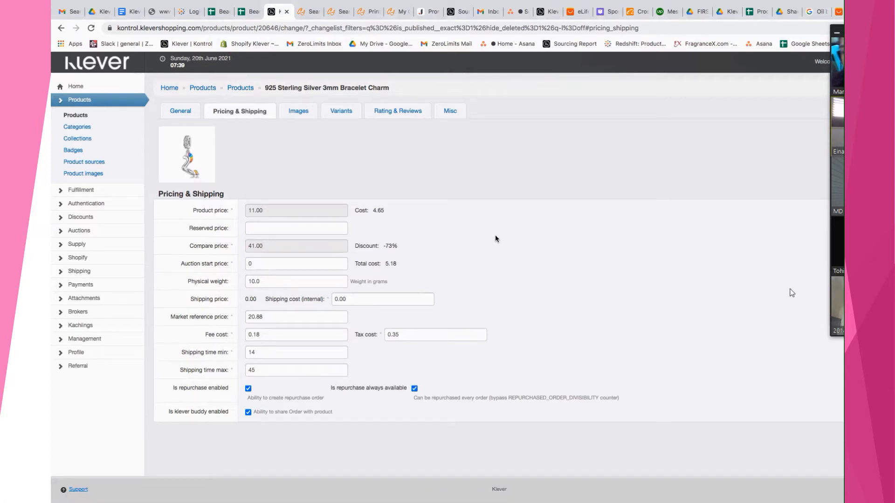
{"action": "double_click", "coordinate": [258, 280]}
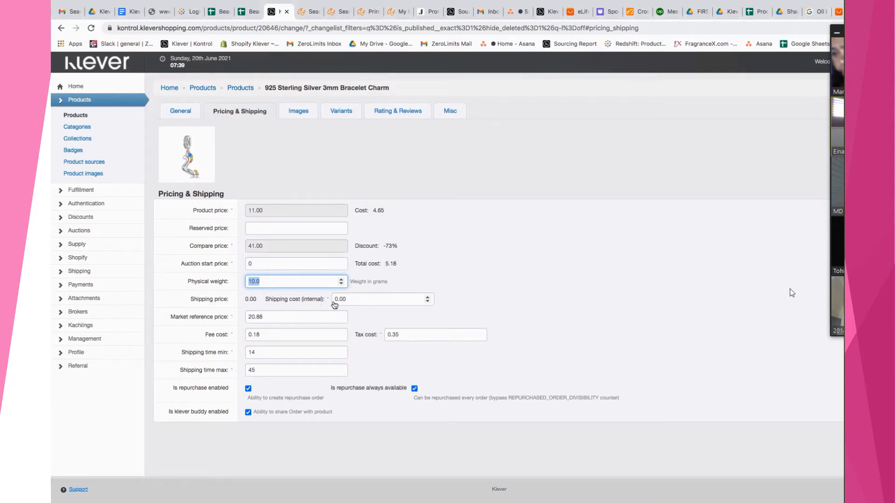
{"action": "key", "text": "Tab"}
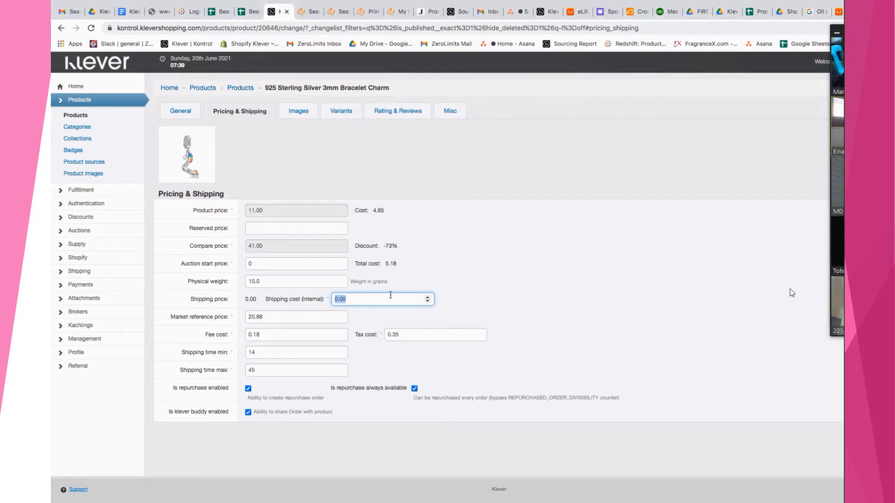
{"action": "left_click", "coordinate": [270, 336]}
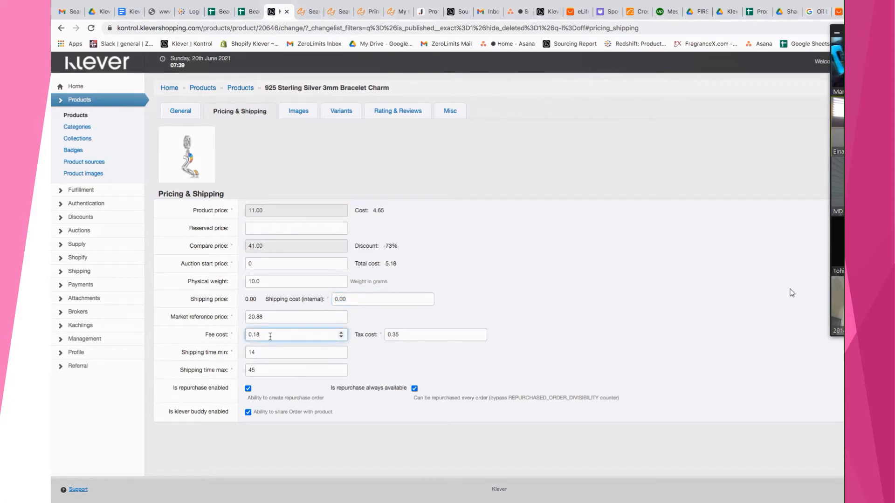
{"action": "left_click", "coordinate": [232, 336]}
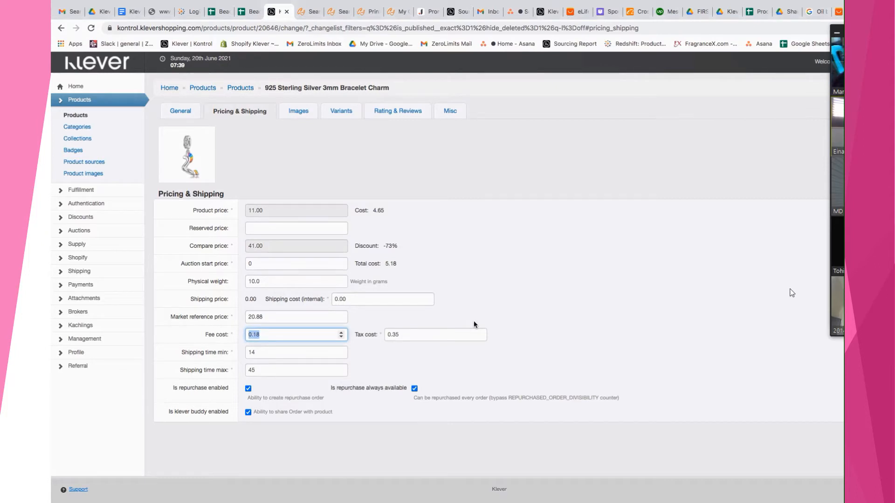
{"action": "double_click", "coordinate": [258, 352]}
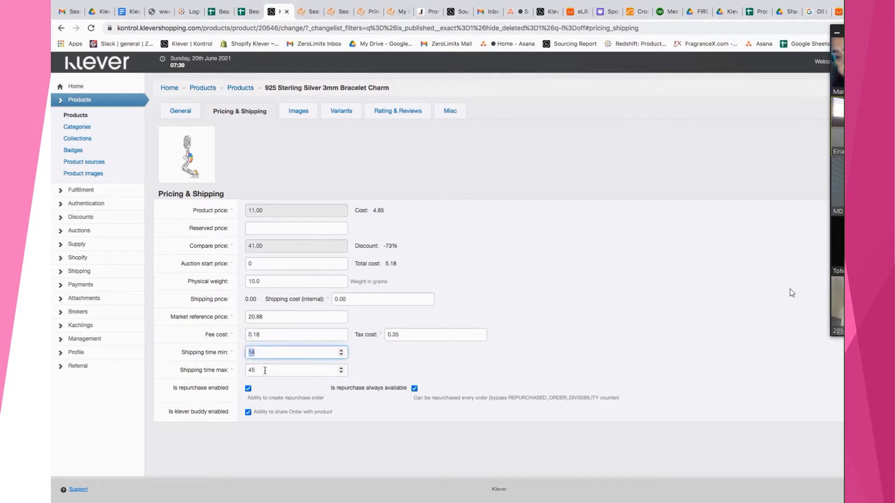
{"action": "double_click", "coordinate": [265, 371]}
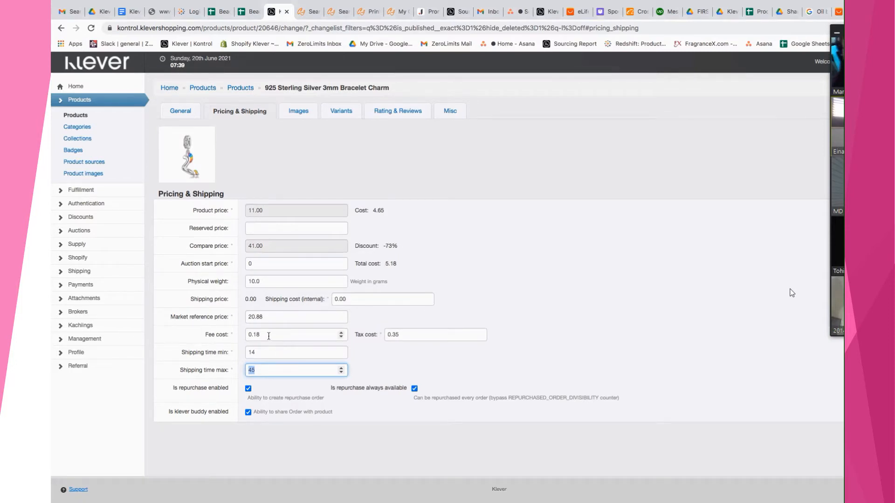
{"action": "left_click", "coordinate": [237, 335]}
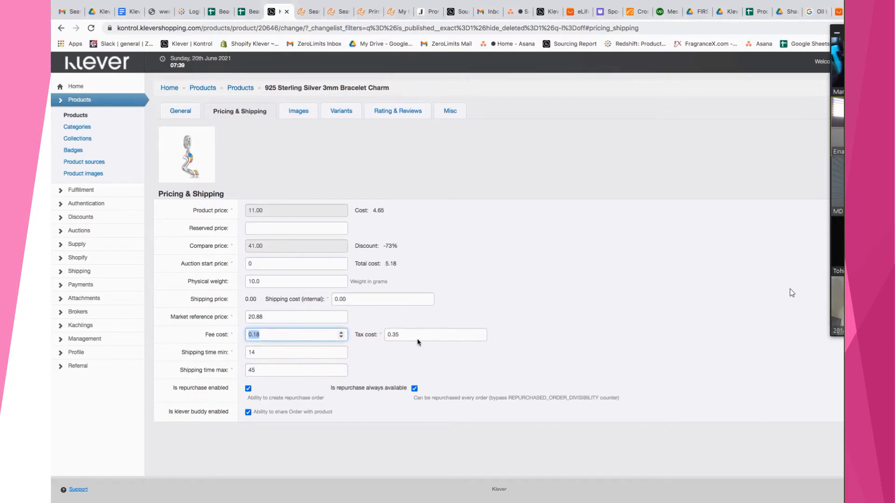
{"action": "left_click_drag", "start_coordinate": [416, 335], "coordinate": [385, 336]}
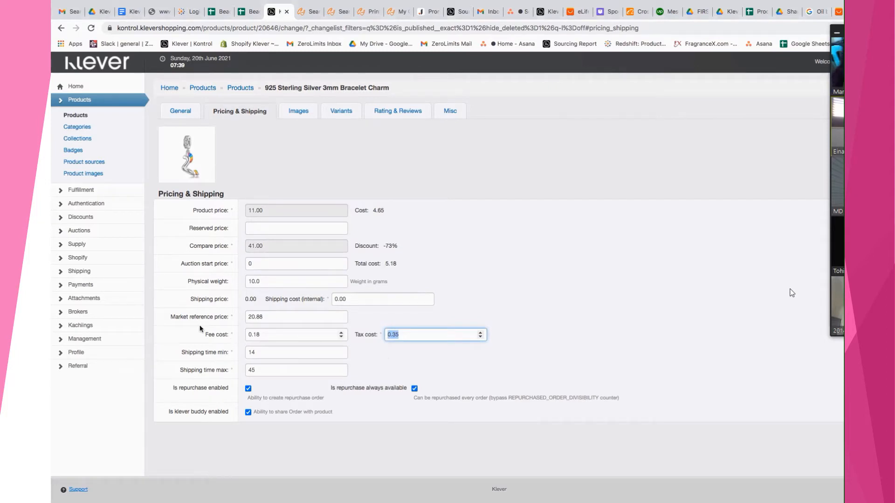
{"action": "left_click_drag", "start_coordinate": [171, 319], "coordinate": [227, 323]}
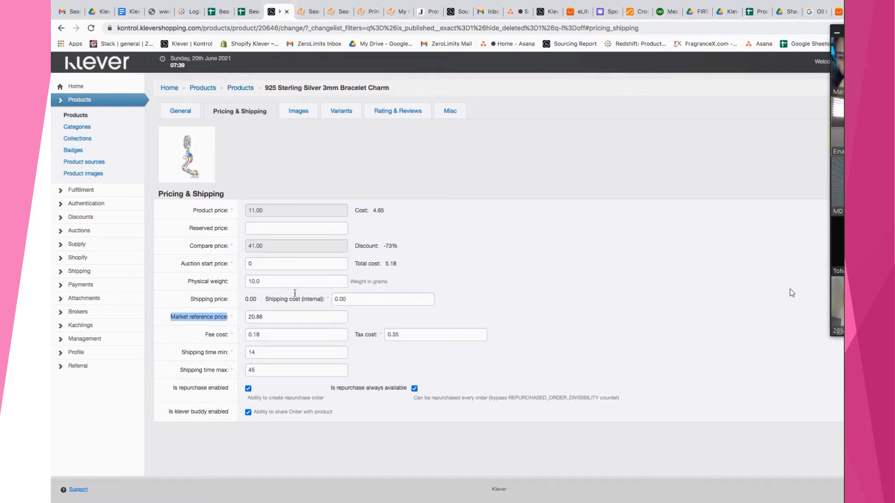
- Open the product's images and look through the whole list of attached images
{"action": "left_click", "coordinate": [307, 114]}
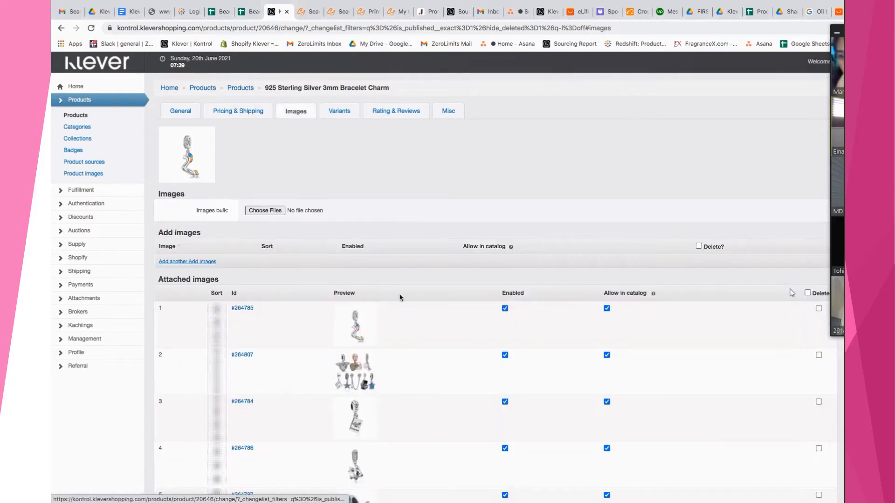
{"action": "scroll", "coordinate": [399, 444], "scroll_direction": "down", "scroll_amount": 5}
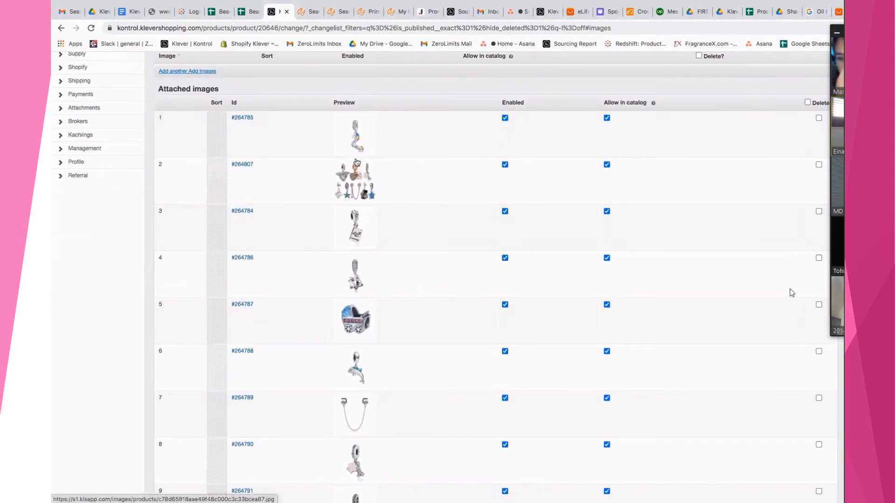
{"action": "scroll", "coordinate": [398, 424], "scroll_direction": "down", "scroll_amount": 10}
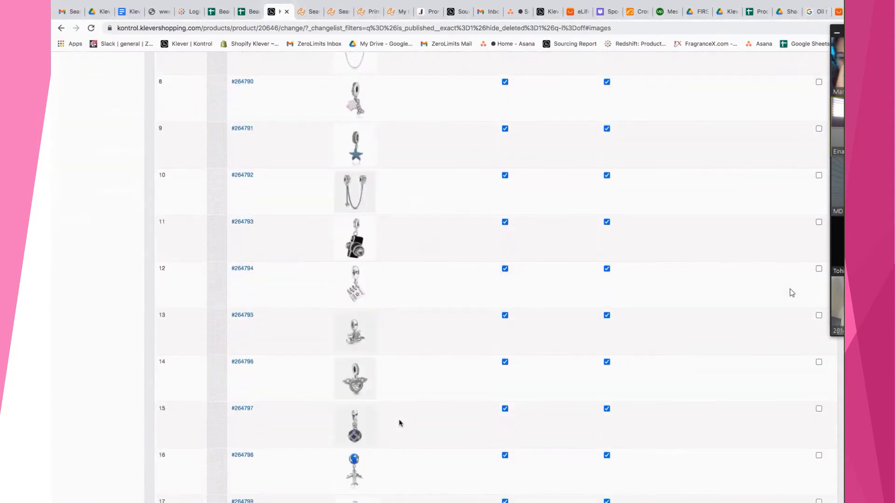
{"action": "scroll", "coordinate": [399, 424], "scroll_direction": "down", "scroll_amount": 7}
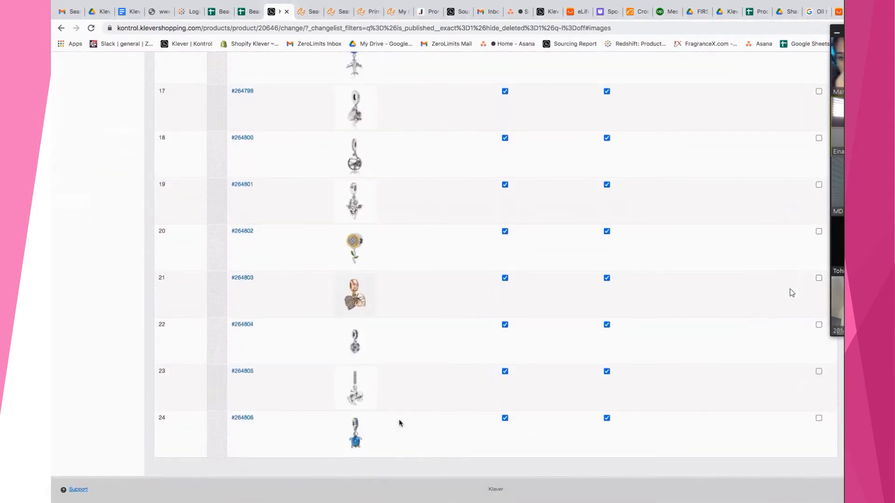
{"action": "scroll", "coordinate": [399, 424], "scroll_direction": "up", "scroll_amount": 17}
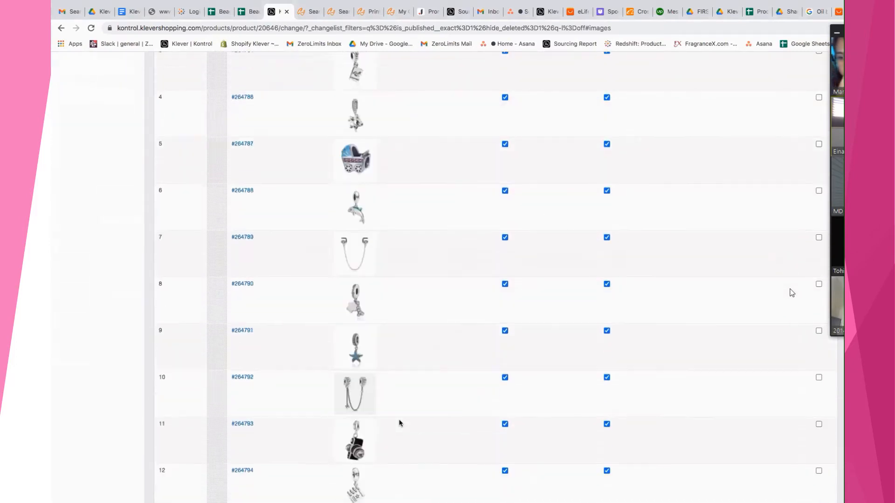
{"action": "scroll", "coordinate": [399, 423], "scroll_direction": "up", "scroll_amount": 4}
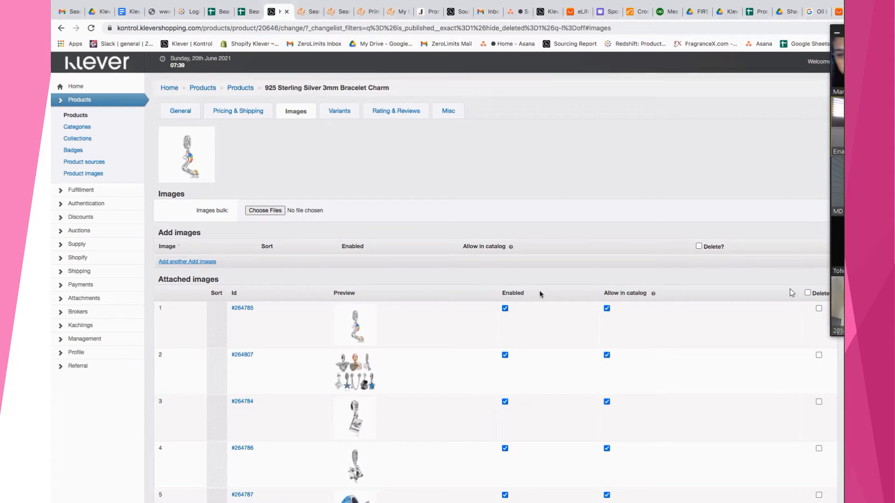
- Disable the first attached image and enable it again
{"action": "scroll", "coordinate": [504, 261], "scroll_direction": "down", "scroll_amount": 2}
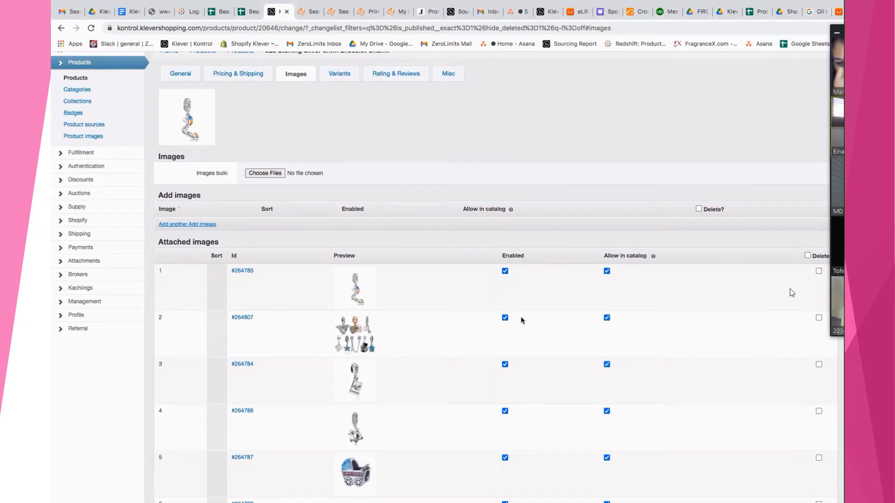
{"action": "left_click", "coordinate": [505, 273]}
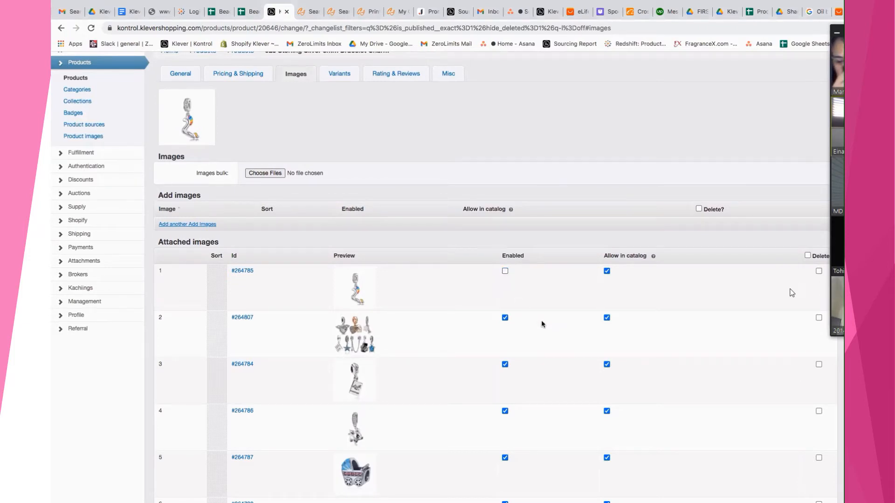
{"action": "left_click", "coordinate": [506, 272]}
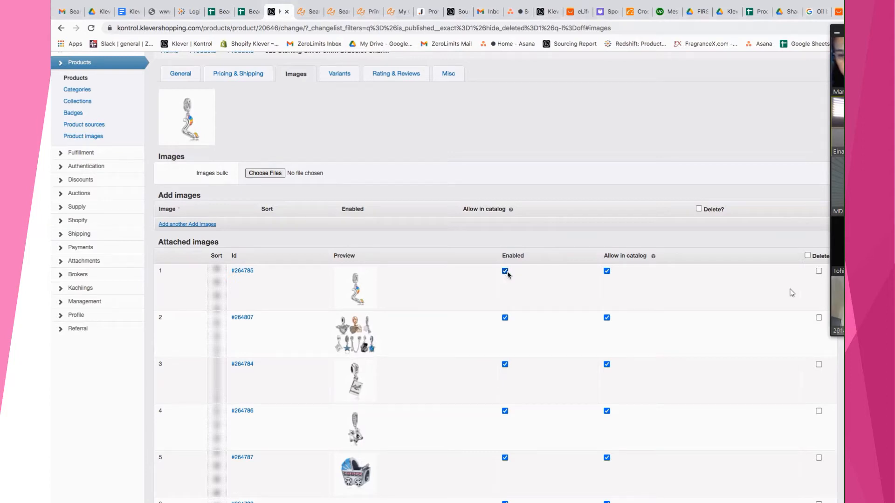
- Open the file chooser for bulk image upload and dismiss it without choosing a file
{"action": "scroll", "coordinate": [424, 375], "scroll_direction": "down", "scroll_amount": 1}
{"action": "scroll", "coordinate": [396, 375], "scroll_direction": "down", "scroll_amount": 5}
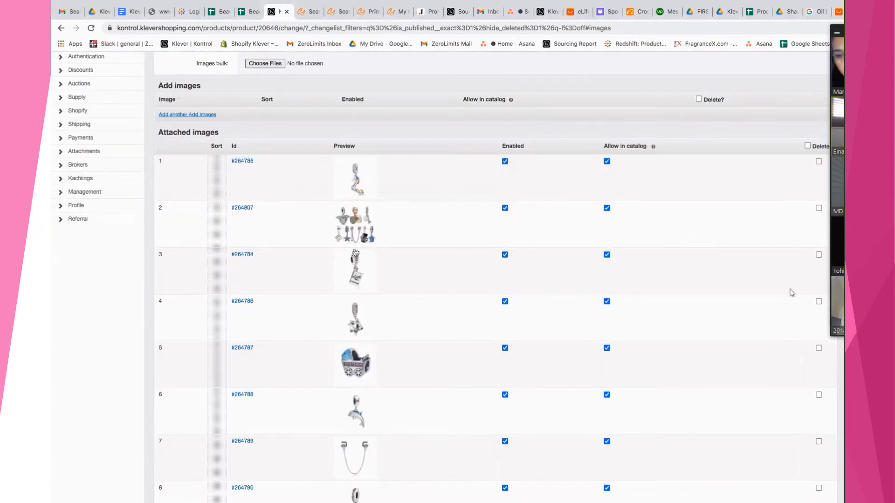
{"action": "scroll", "coordinate": [370, 377], "scroll_direction": "down", "scroll_amount": 3}
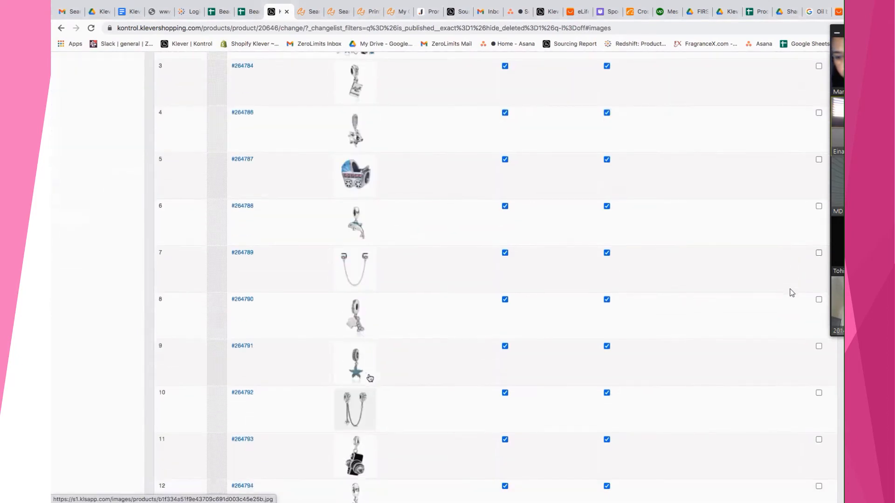
{"action": "scroll", "coordinate": [370, 378], "scroll_direction": "up", "scroll_amount": 10}
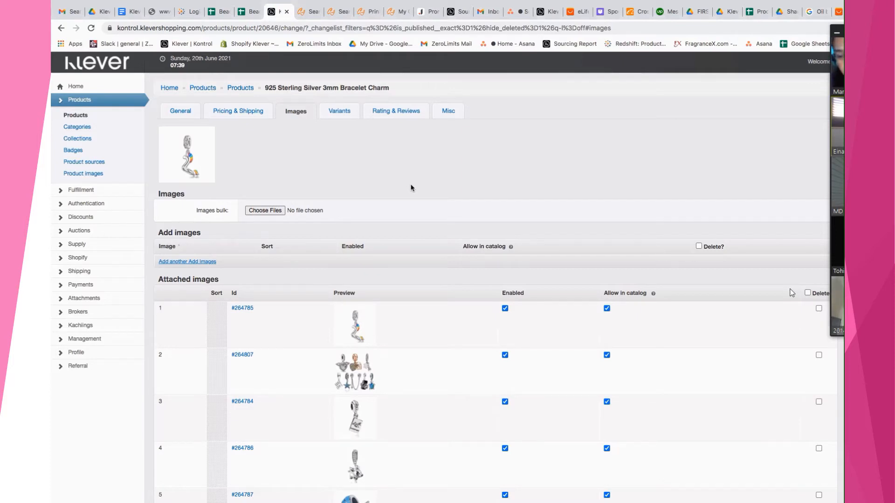
{"action": "left_click", "coordinate": [262, 212]}
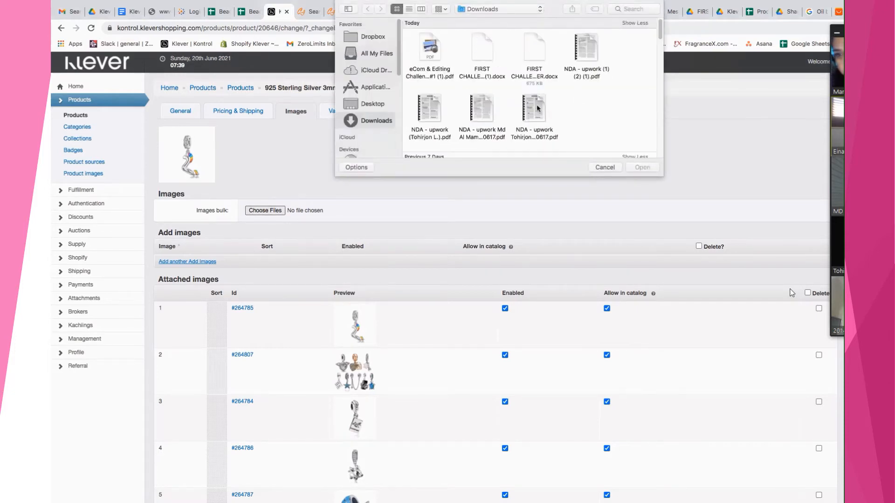
{"action": "left_click", "coordinate": [604, 169]}
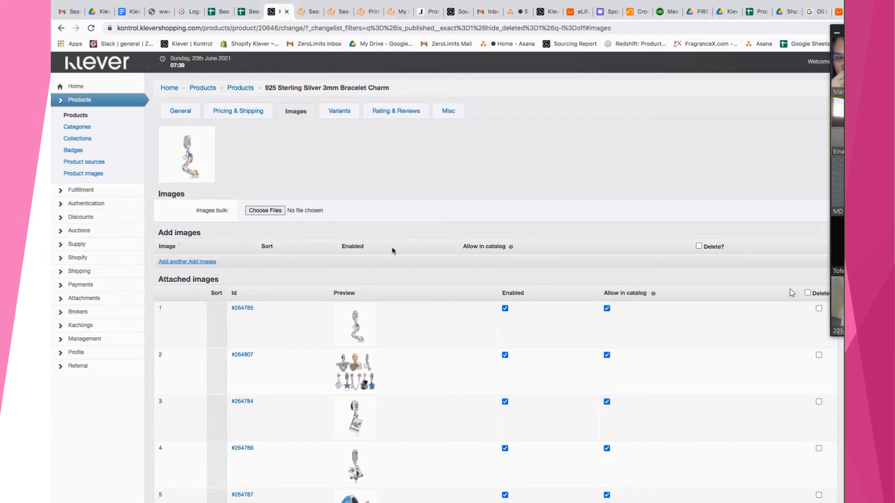
- Check the attached images down to the end of the list and return to the first ones
{"action": "scroll", "coordinate": [404, 264], "scroll_direction": "down", "scroll_amount": 18}
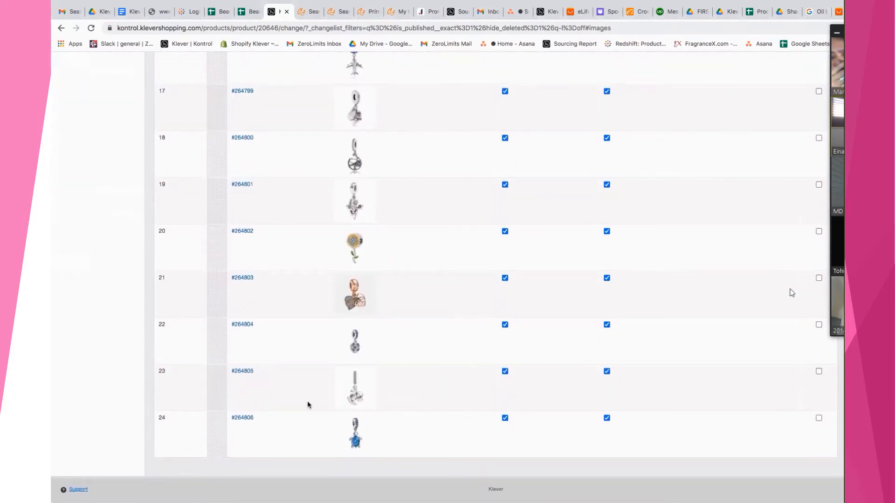
{"action": "scroll", "coordinate": [419, 213], "scroll_direction": "up", "scroll_amount": 18}
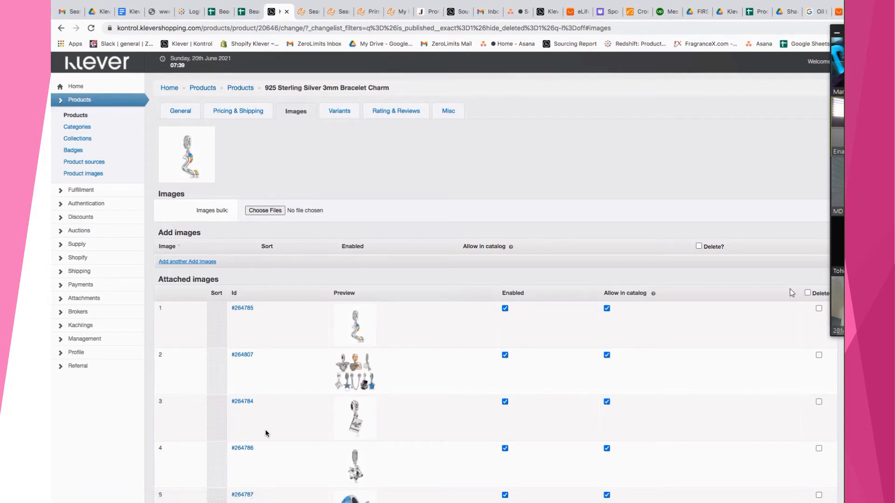
{"action": "scroll", "coordinate": [266, 431], "scroll_direction": "down", "scroll_amount": 1}
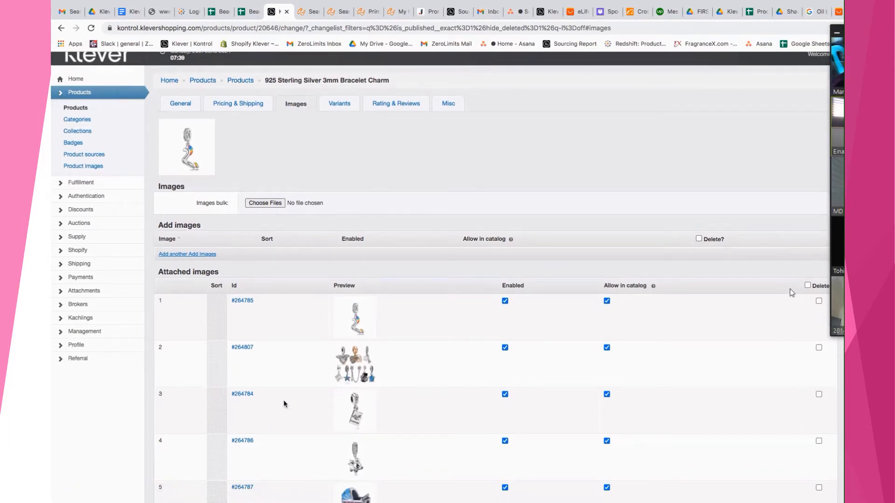
- Move the second attached image to first place in the sort order and return it to second place
{"action": "scroll", "coordinate": [285, 404], "scroll_direction": "down", "scroll_amount": 3}
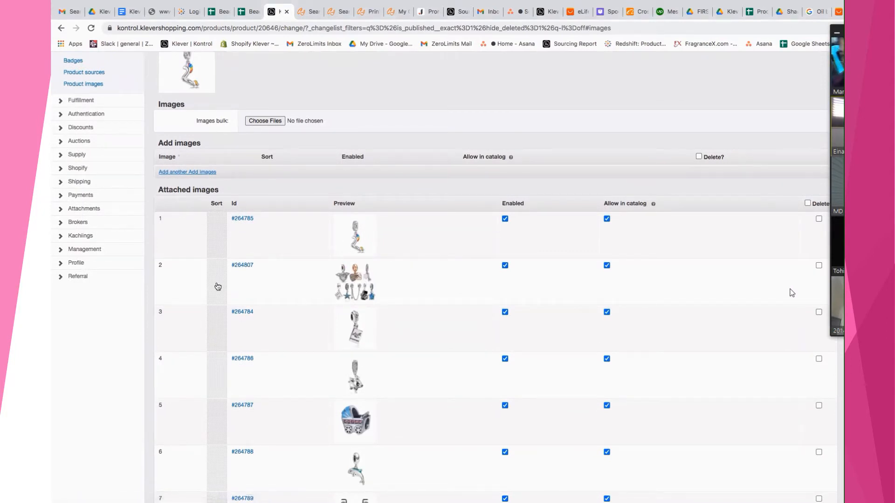
{"action": "mouse_move", "coordinate": [218, 287]}
{"action": "left_mouse_down"}
{"action": "mouse_move", "coordinate": [219, 218]}
{"action": "mouse_move", "coordinate": [218, 321]}
{"action": "mouse_move", "coordinate": [206, 332]}
{"action": "mouse_move", "coordinate": [182, 285]}
{"action": "mouse_move", "coordinate": [207, 287]}
{"action": "left_mouse_up"}
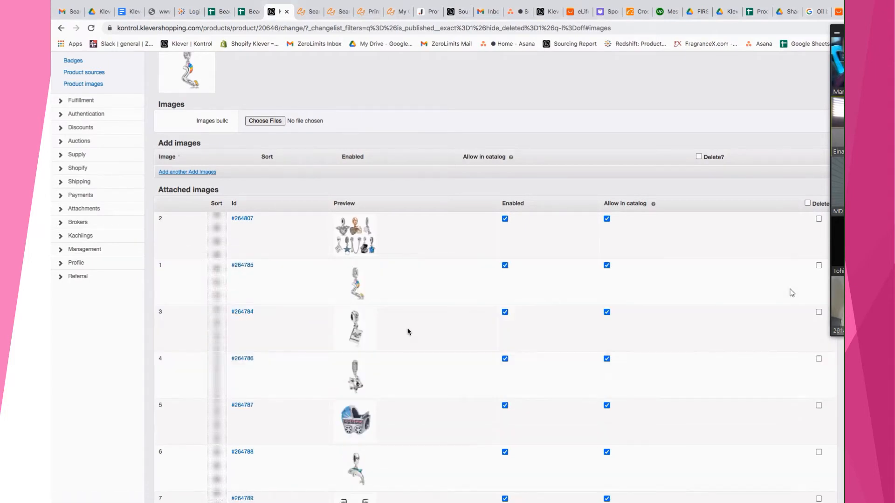
{"action": "scroll", "coordinate": [424, 333], "scroll_direction": "up", "scroll_amount": 2}
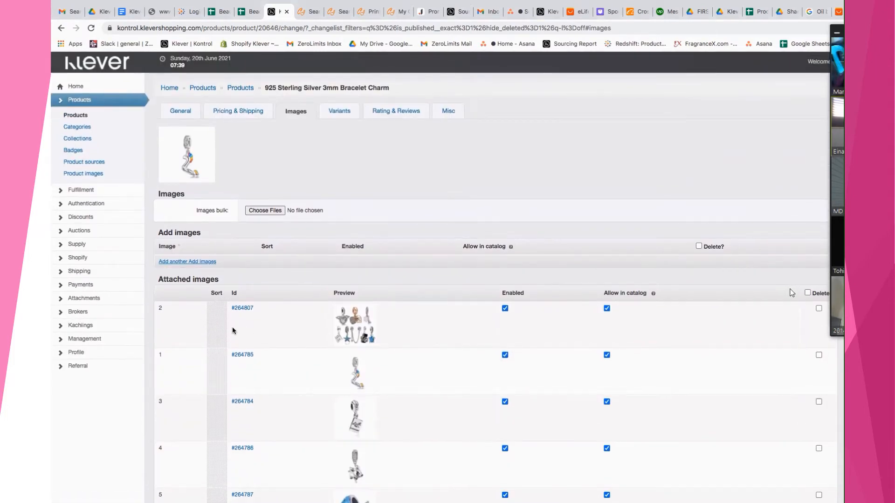
{"action": "left_click_drag", "start_coordinate": [216, 329], "coordinate": [219, 355]}
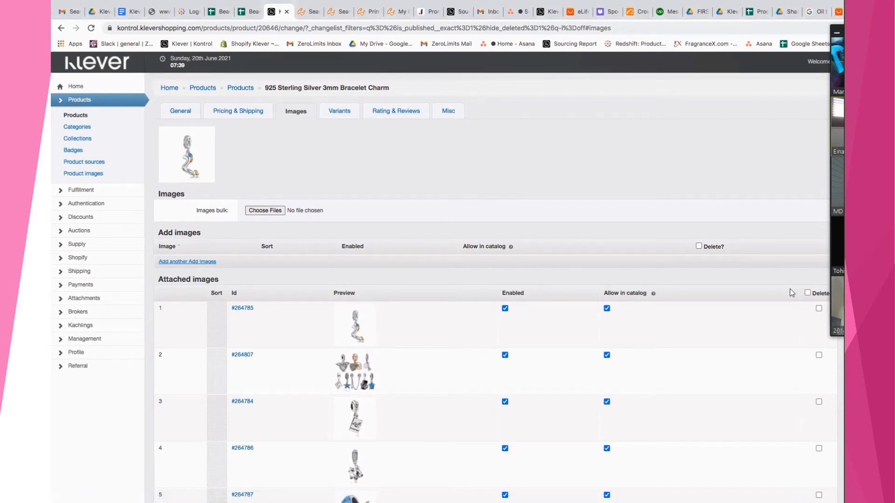
- Save the product while keeping it open for editing, and check the order of its attached images
{"action": "key", "text": "ctrl+r"}
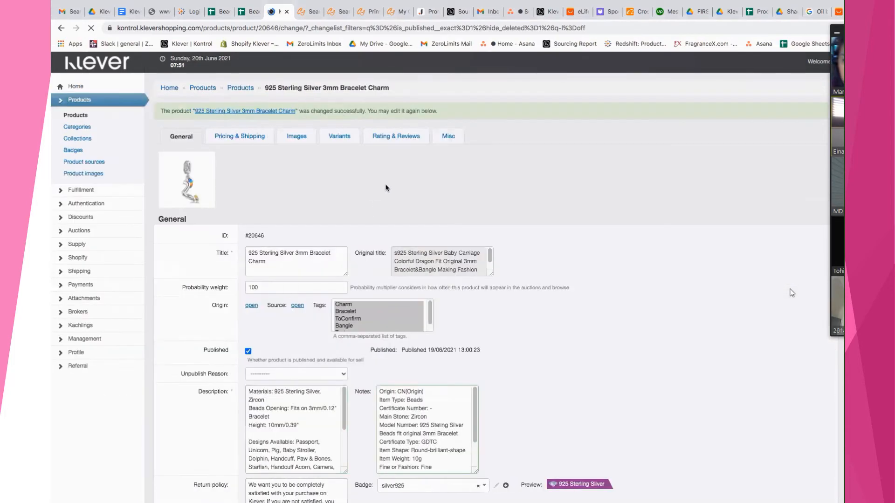
{"action": "left_click", "coordinate": [298, 136]}
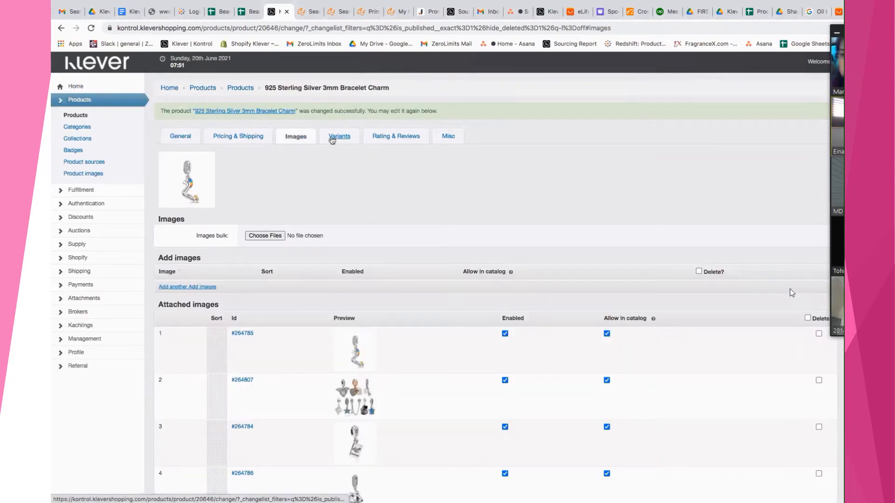
{"action": "scroll", "coordinate": [498, 210], "scroll_direction": "down", "scroll_amount": 5}
{"action": "scroll", "coordinate": [499, 210], "scroll_direction": "down", "scroll_amount": 10}
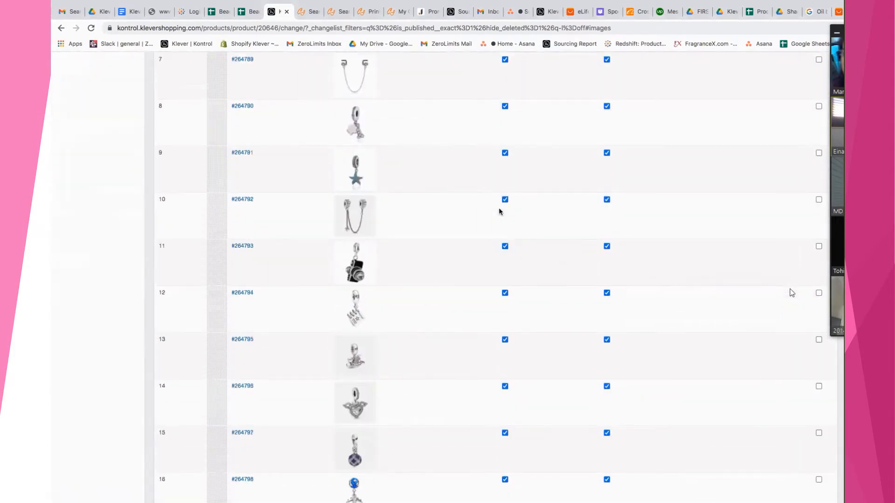
{"action": "scroll", "coordinate": [499, 210], "scroll_direction": "up", "scroll_amount": 15}
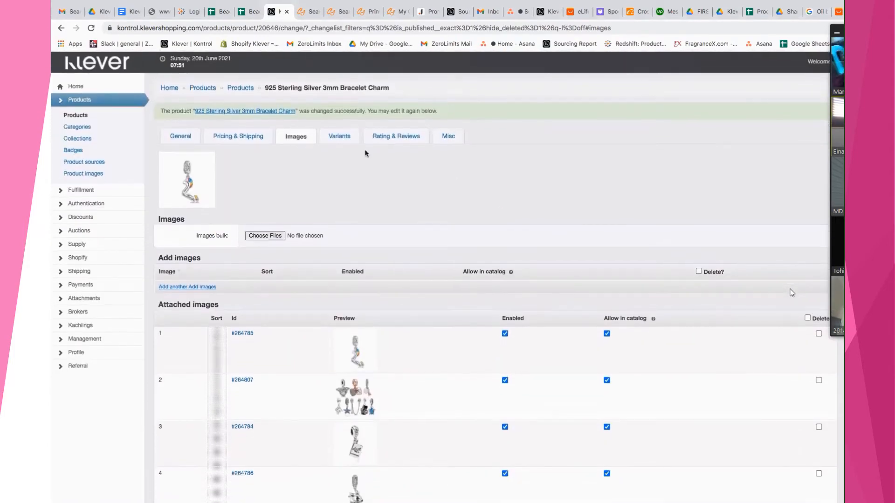
- Compare the product's variant options and original option codes with its general description and images
{"action": "left_click", "coordinate": [339, 138]}
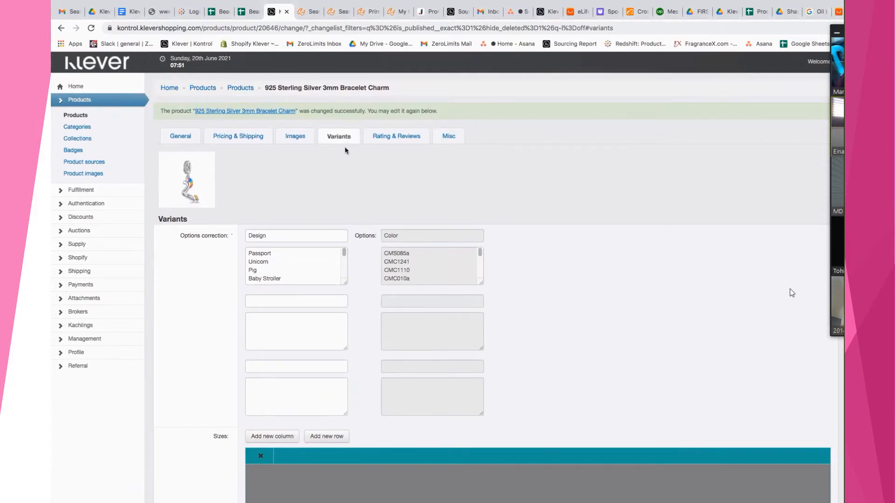
{"action": "left_click", "coordinate": [180, 136]}
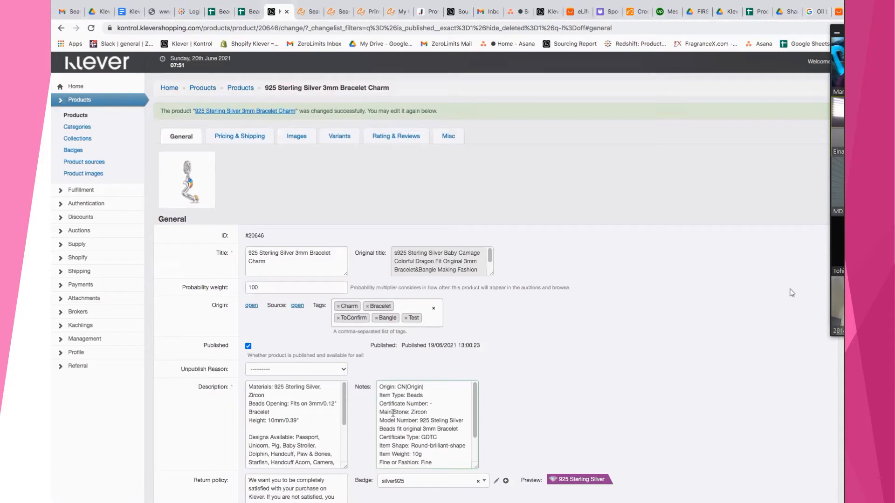
{"action": "left_click", "coordinate": [348, 138]}
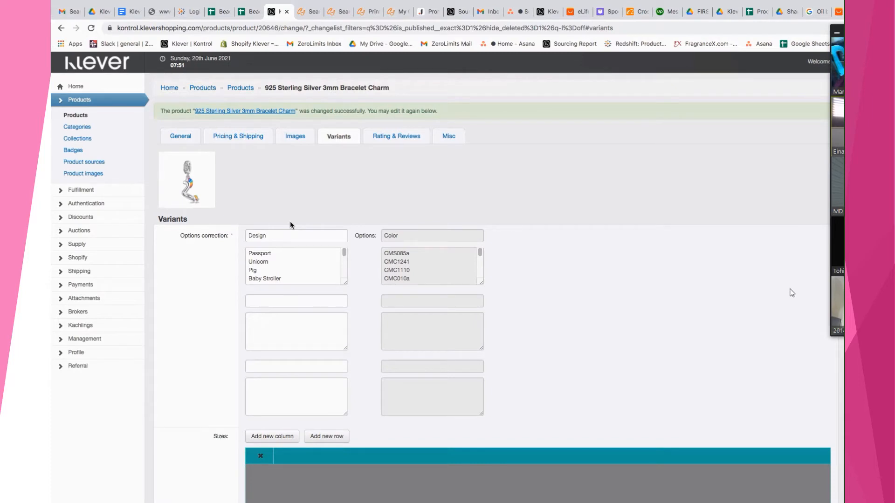
{"action": "left_click", "coordinate": [385, 256]}
{"action": "left_click", "coordinate": [295, 137]}
{"action": "left_click", "coordinate": [338, 136]}
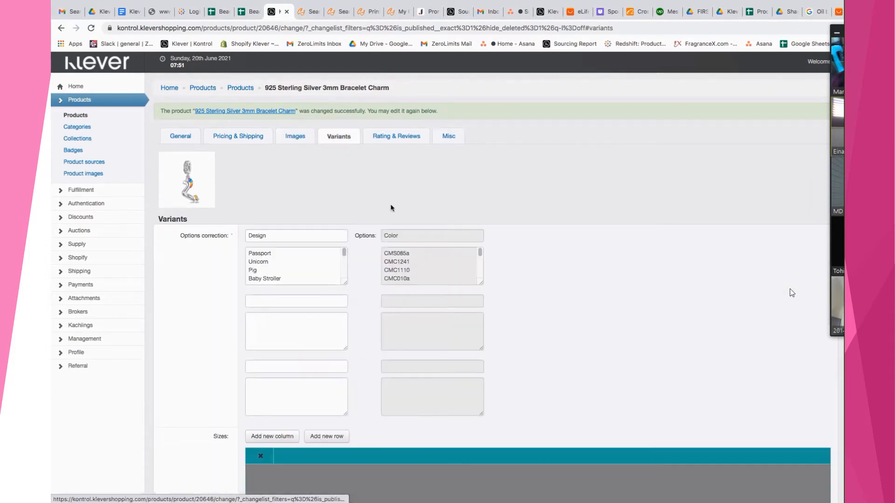
{"action": "left_click", "coordinate": [386, 256]}
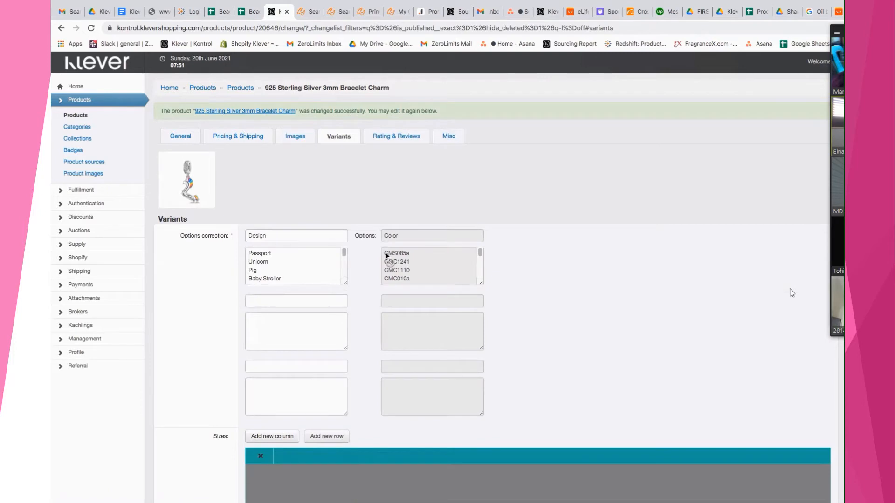
- Examine the corrected option name Design and its suggested names without changing it
{"action": "double_click", "coordinate": [280, 235]}
{"action": "left_click", "coordinate": [305, 204]}
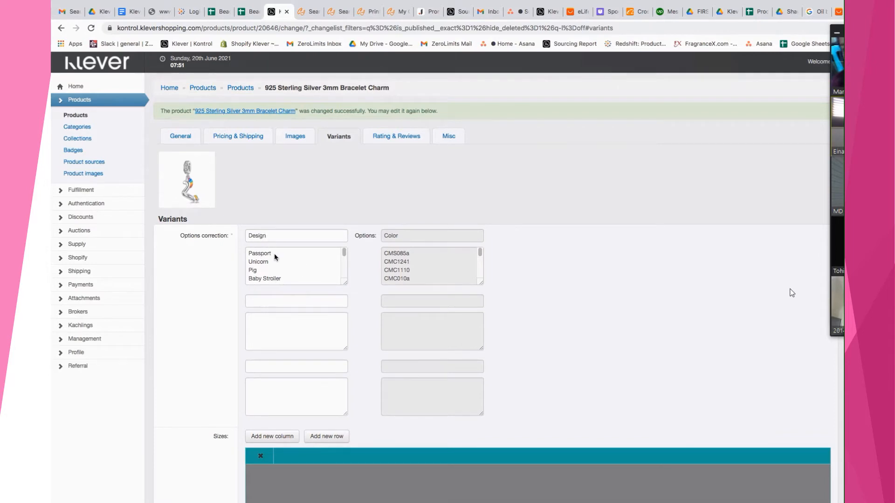
{"action": "left_click", "coordinate": [276, 236]}
{"action": "left_click_drag", "start_coordinate": [276, 235], "coordinate": [250, 235]}
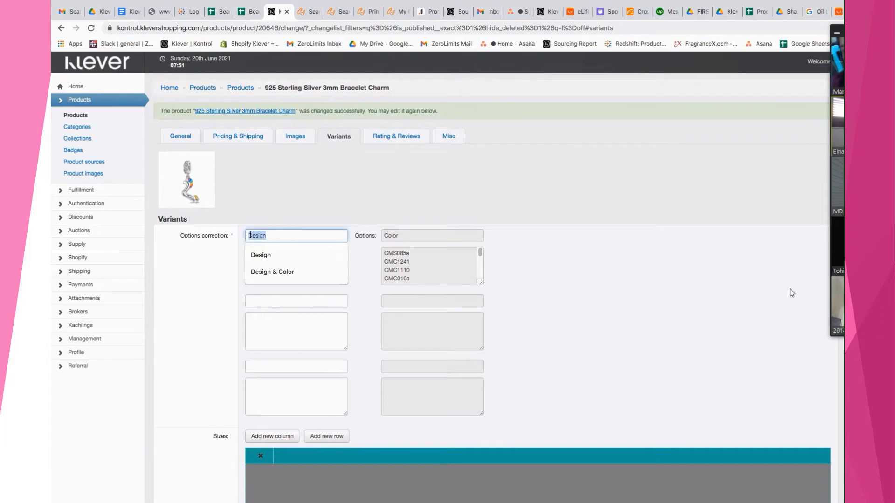
{"action": "left_click", "coordinate": [276, 233]}
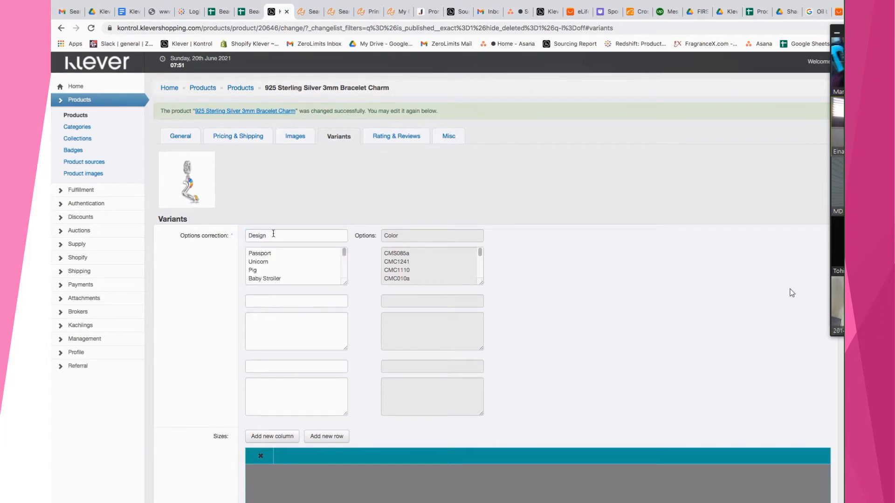
- Look through the variant settings from the option corrections and sizes down to the product variants table
{"action": "scroll", "coordinate": [602, 355], "scroll_direction": "down", "scroll_amount": 5}
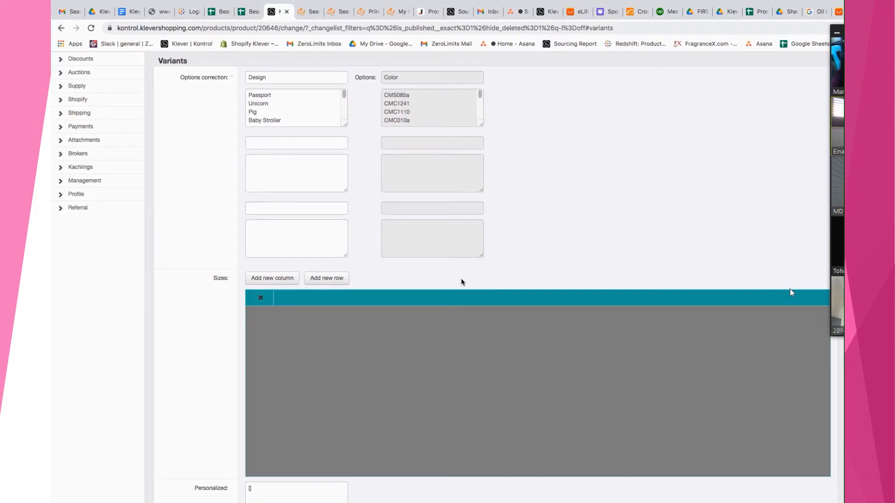
{"action": "scroll", "coordinate": [461, 280], "scroll_direction": "down", "scroll_amount": 9}
{"action": "scroll", "coordinate": [462, 282], "scroll_direction": "down", "scroll_amount": 2}
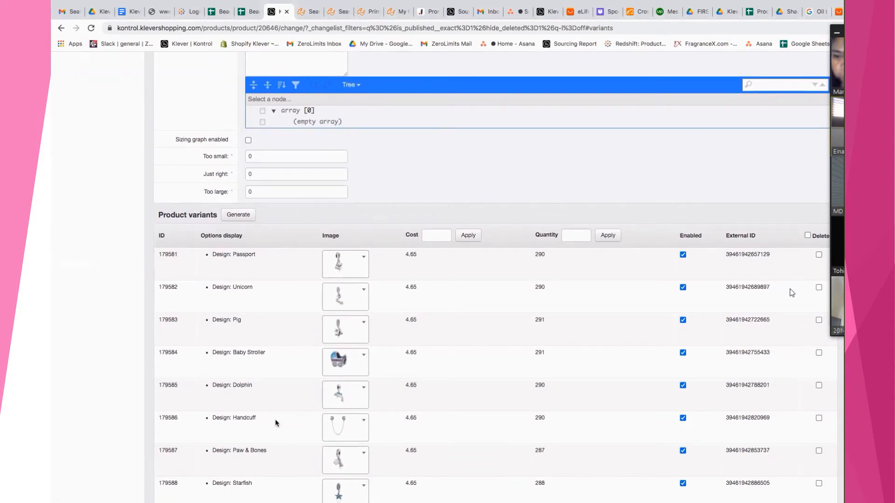
{"action": "scroll", "coordinate": [268, 410], "scroll_direction": "down", "scroll_amount": 4}
{"action": "scroll", "coordinate": [267, 406], "scroll_direction": "up", "scroll_amount": 15}
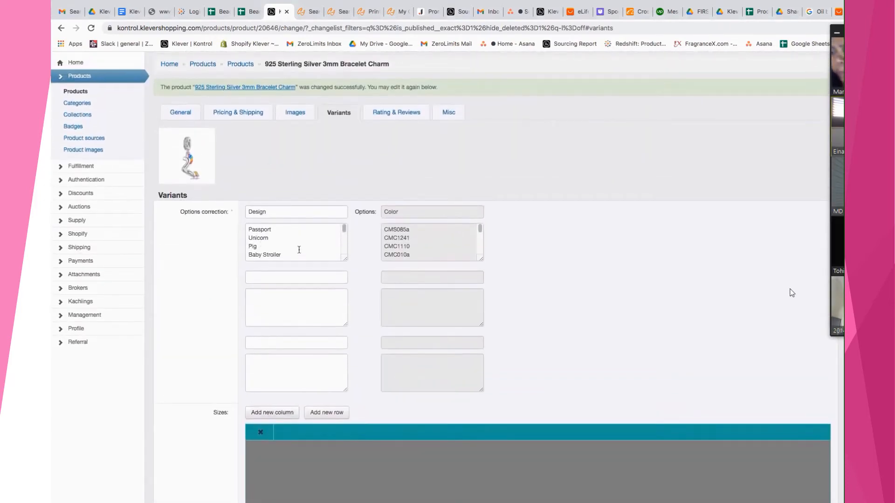
{"action": "scroll", "coordinate": [299, 250], "scroll_direction": "down", "scroll_amount": 5}
{"action": "scroll", "coordinate": [299, 249], "scroll_direction": "up", "scroll_amount": 6}
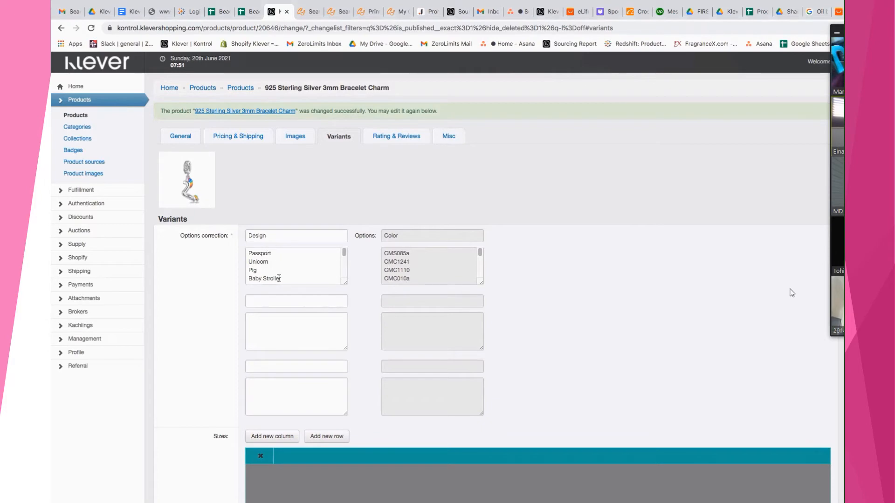
- Disable the Unicorn design in the product variants and enable it again
{"action": "scroll", "coordinate": [374, 352], "scroll_direction": "down", "scroll_amount": 12}
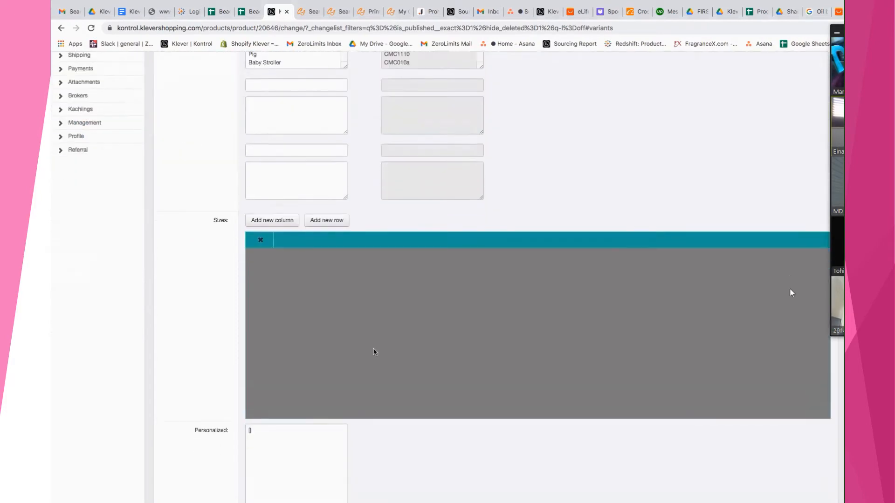
{"action": "scroll", "coordinate": [374, 352], "scroll_direction": "down", "scroll_amount": 5}
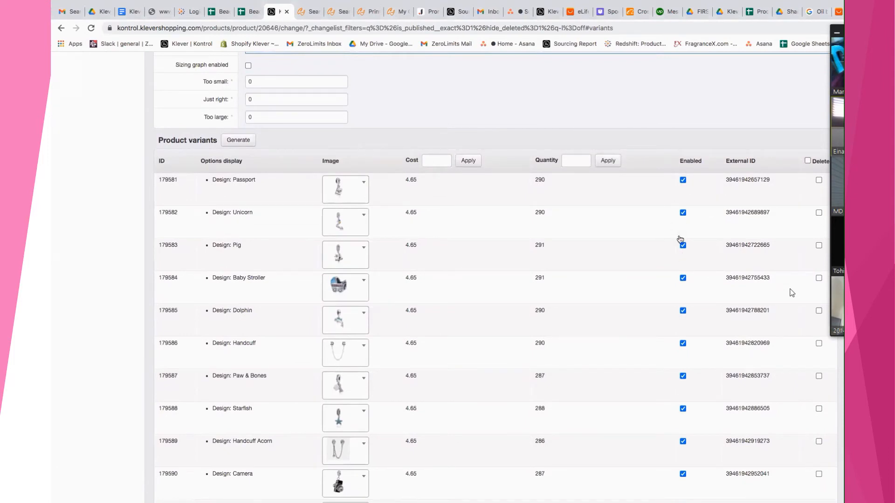
{"action": "left_click", "coordinate": [683, 212]}
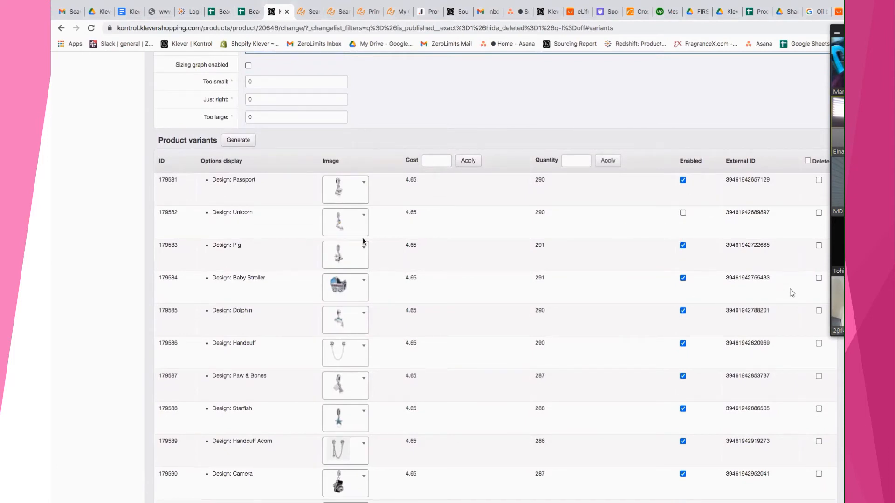
{"action": "left_click", "coordinate": [683, 213]}
- Check the images, costs and quantities of all product variants down to the end of the table
{"action": "scroll", "coordinate": [573, 233], "scroll_direction": "down", "scroll_amount": 7}
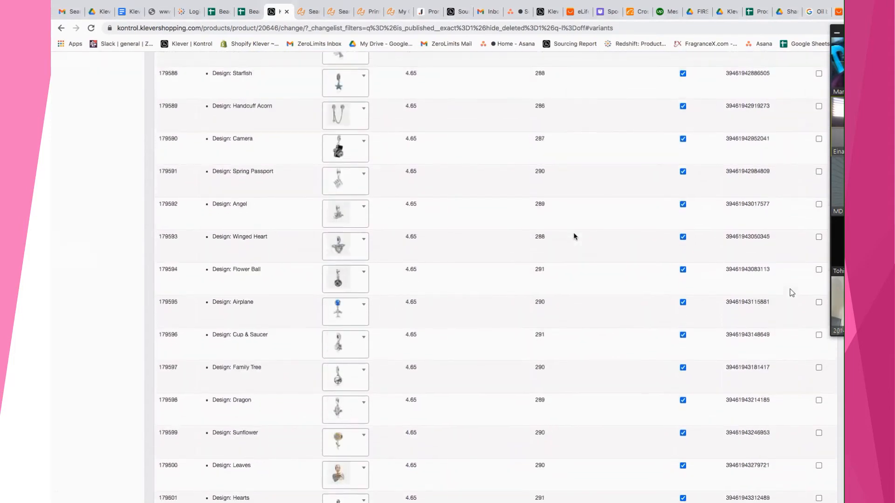
{"action": "scroll", "coordinate": [574, 237], "scroll_direction": "down", "scroll_amount": 3}
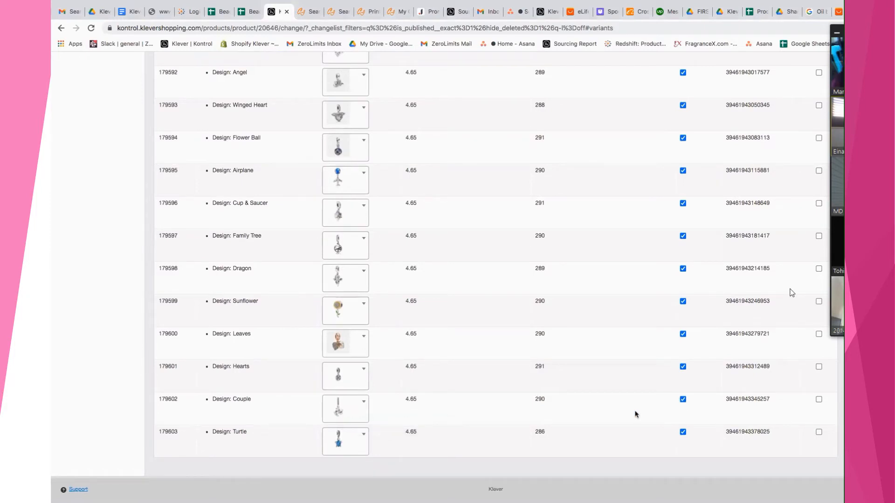
{"action": "scroll", "coordinate": [635, 413], "scroll_direction": "up", "scroll_amount": 9}
{"action": "scroll", "coordinate": [635, 415], "scroll_direction": "up", "scroll_amount": 3}
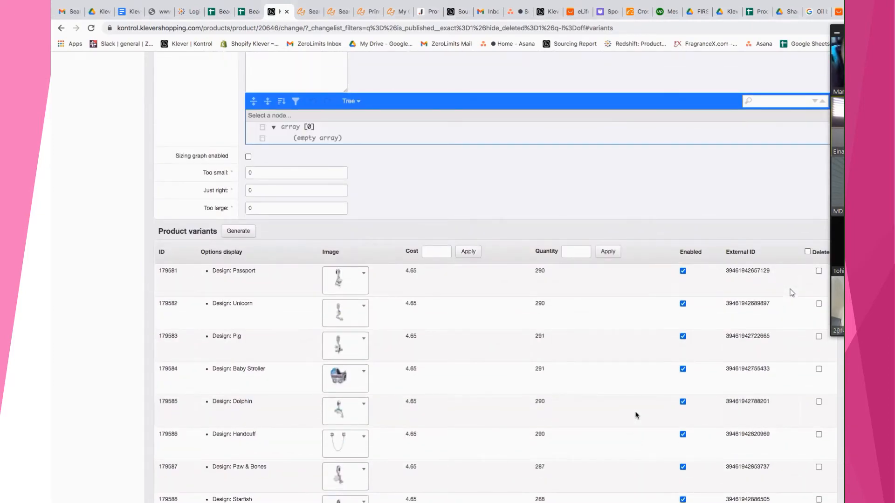
{"action": "scroll", "coordinate": [636, 415], "scroll_direction": "up", "scroll_amount": 10}
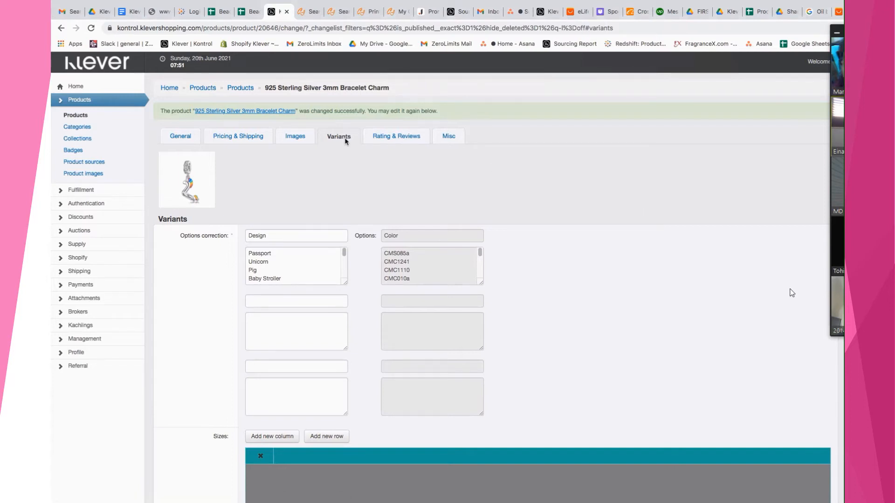
- View the product's rating counters and reviews, and the creator and supplier details in its miscellaneous settings
{"action": "left_click", "coordinate": [403, 138]}
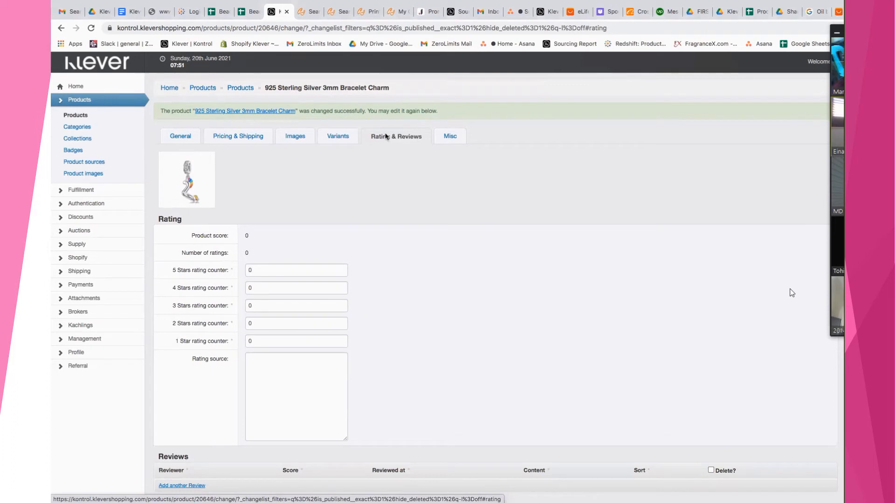
{"action": "left_click", "coordinate": [453, 139]}
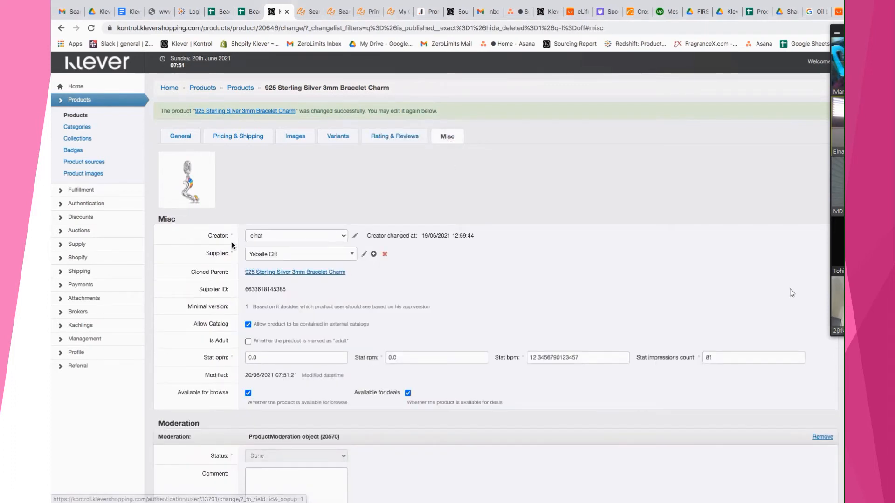
{"action": "scroll", "coordinate": [231, 241], "scroll_direction": "down", "scroll_amount": 1}
{"action": "scroll", "coordinate": [231, 241], "scroll_direction": "down", "scroll_amount": 2}
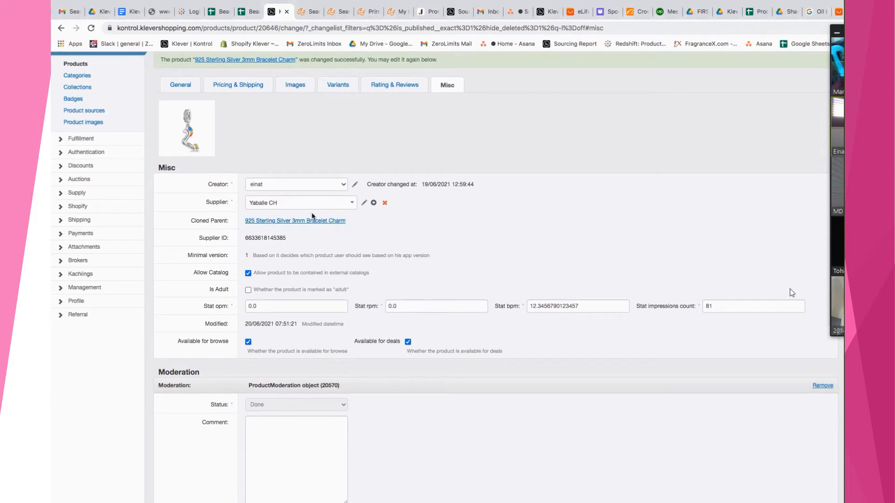
- Check the moderation status and comment field, and return to the product's general details
{"action": "scroll", "coordinate": [314, 278], "scroll_direction": "down", "scroll_amount": 4}
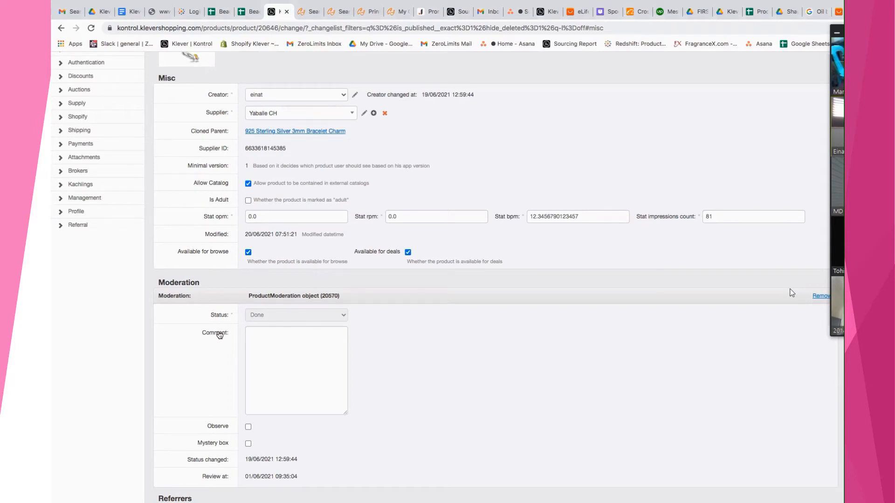
{"action": "left_click", "coordinate": [259, 333]}
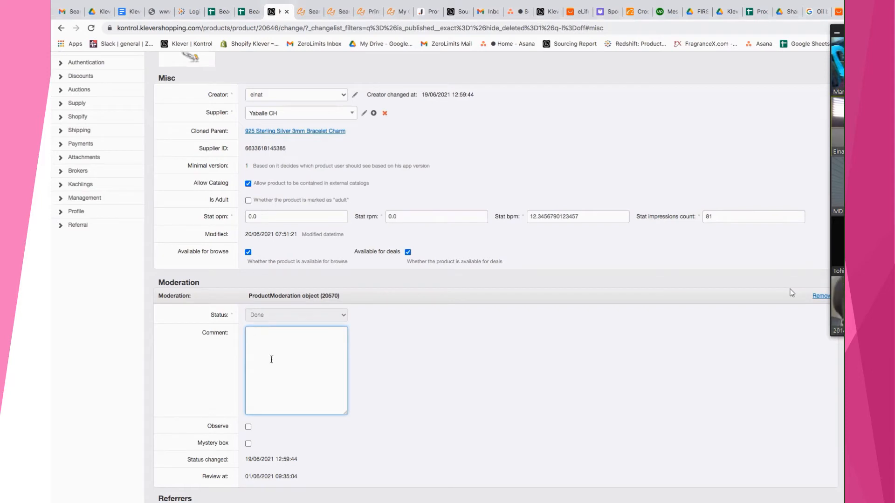
{"action": "scroll", "coordinate": [302, 357], "scroll_direction": "up", "scroll_amount": 2}
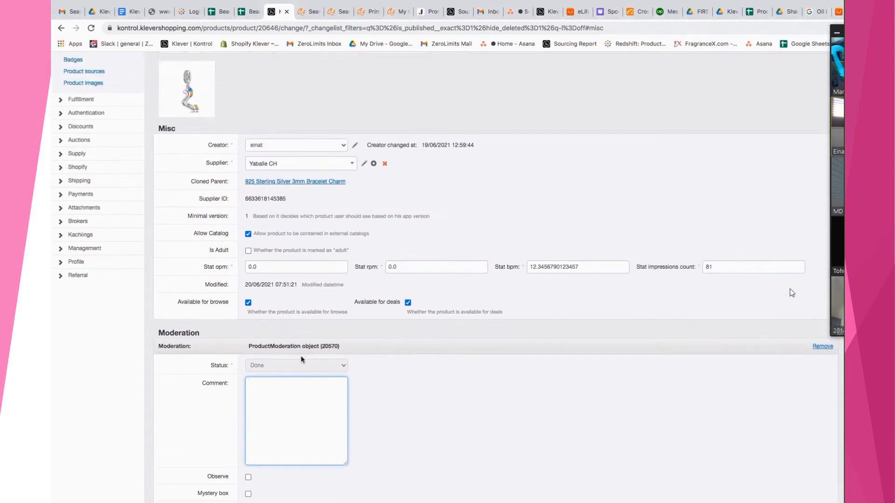
{"action": "scroll", "coordinate": [301, 358], "scroll_direction": "up", "scroll_amount": 4}
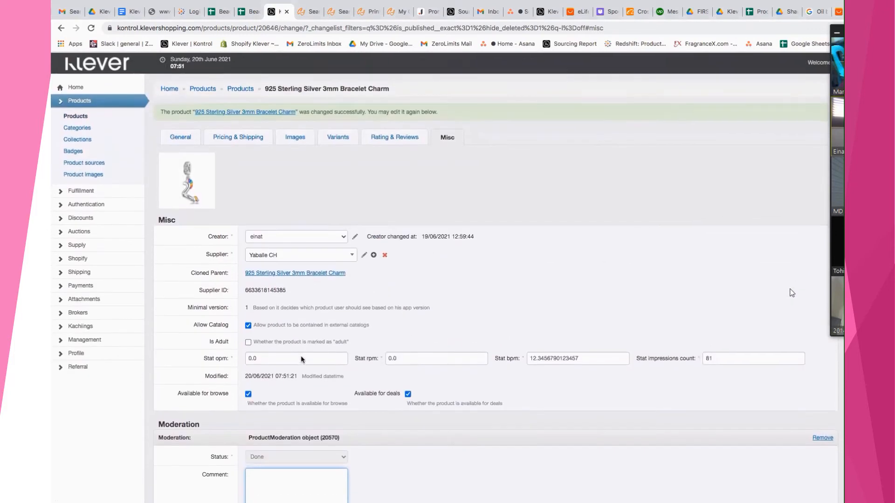
{"action": "left_click", "coordinate": [180, 137]}
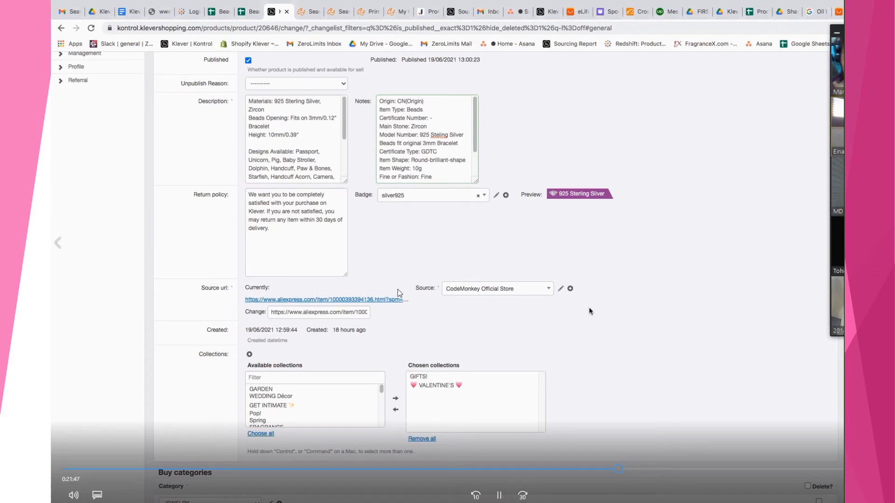
{"action": "mouse_move", "coordinate": [600, 501]}
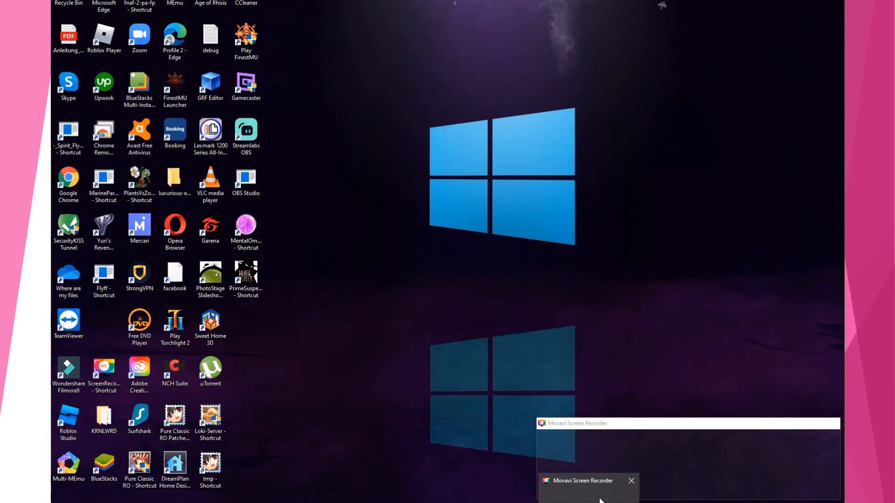
{"action": "left_click", "coordinate": [600, 501]}
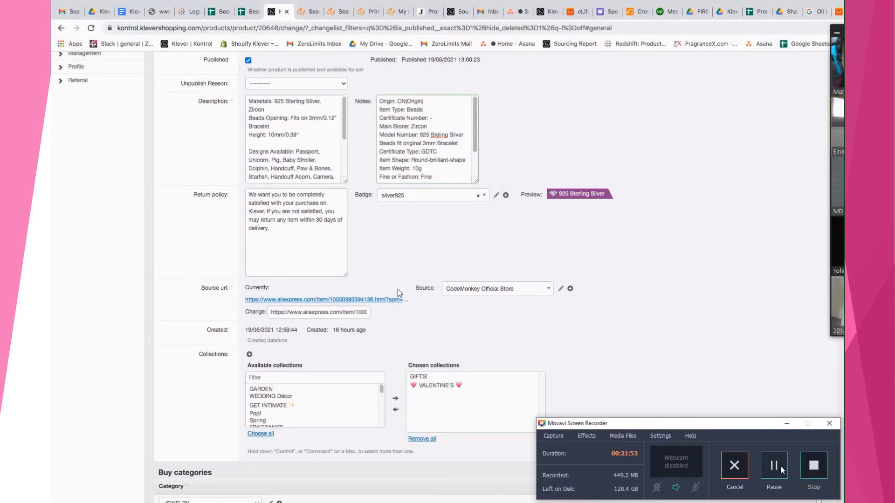
{"action": "left_click", "coordinate": [788, 424]}
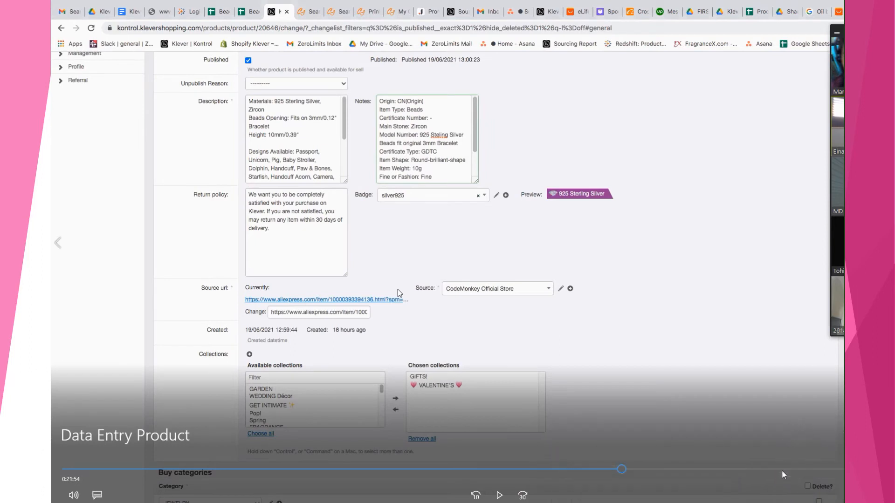
{"action": "left_click", "coordinate": [500, 496]}
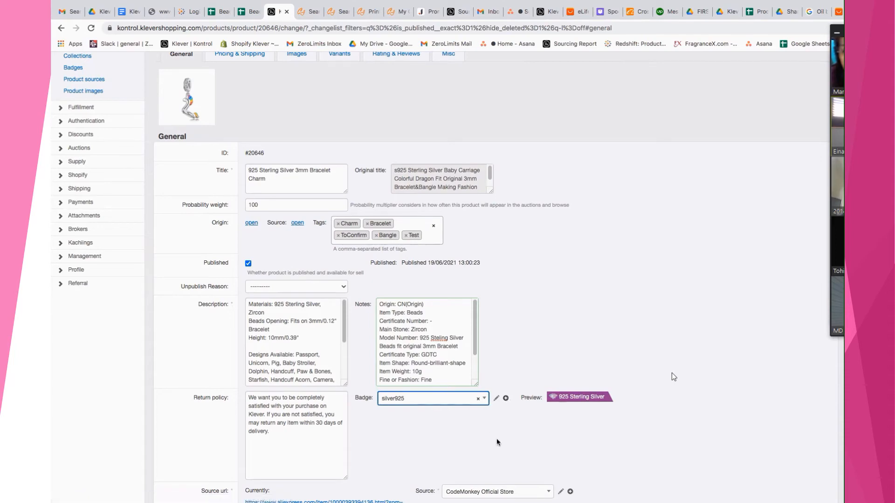
- Open the product's AliExpress source URL in a new browser tab and switch to that listing
{"action": "scroll", "coordinate": [547, 292], "scroll_direction": "down", "scroll_amount": 3}
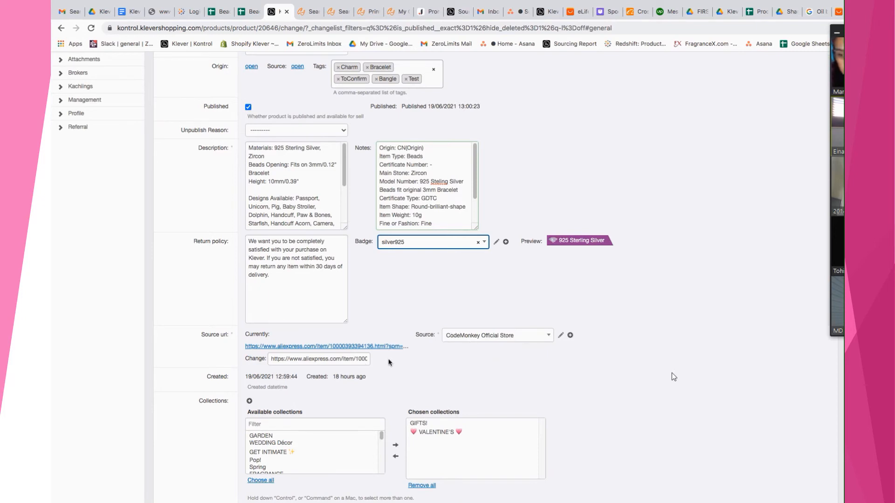
{"action": "right_click", "coordinate": [357, 348]}
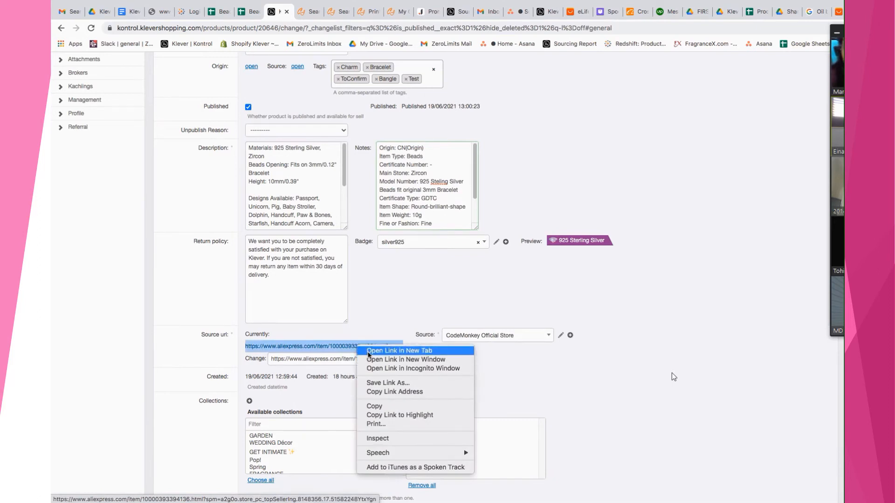
{"action": "left_click", "coordinate": [368, 352]}
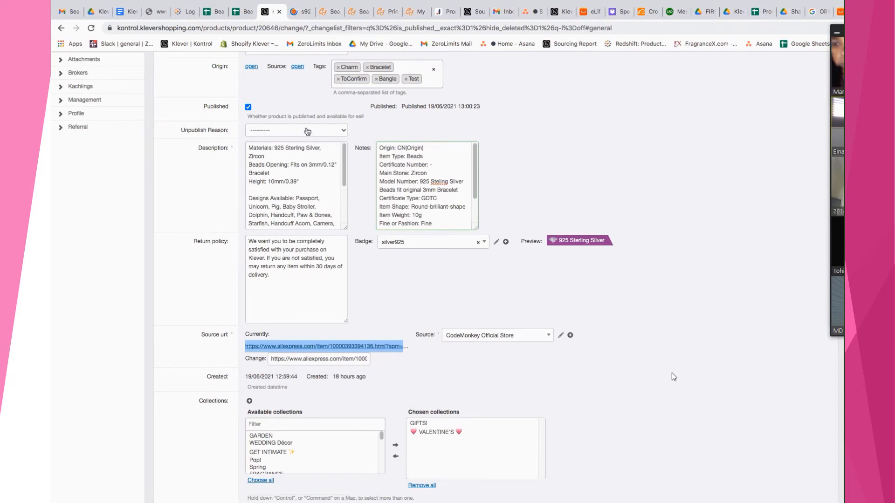
{"action": "left_click", "coordinate": [302, 14]}
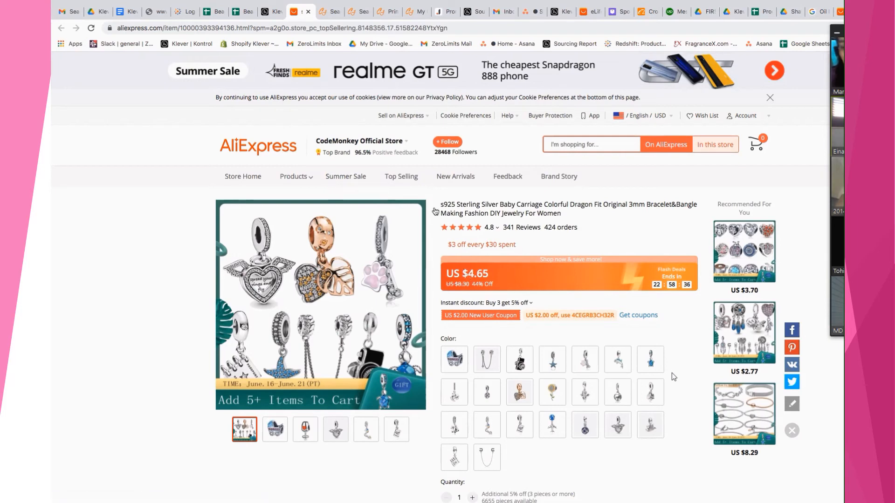
- Copy the store name from the AliExpress listing and use it to select CodeMonkey Official Store as the product's source
{"action": "mouse_move", "coordinate": [351, 159]}
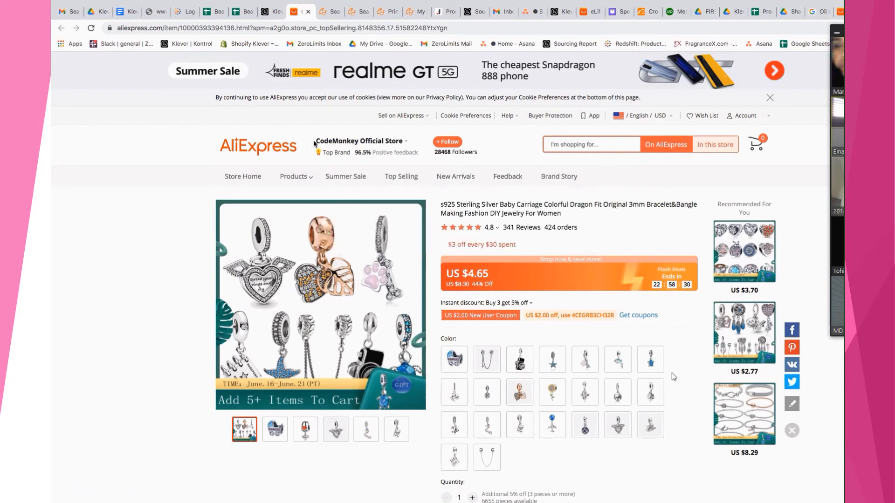
{"action": "left_click_drag", "start_coordinate": [313, 143], "coordinate": [404, 142]}
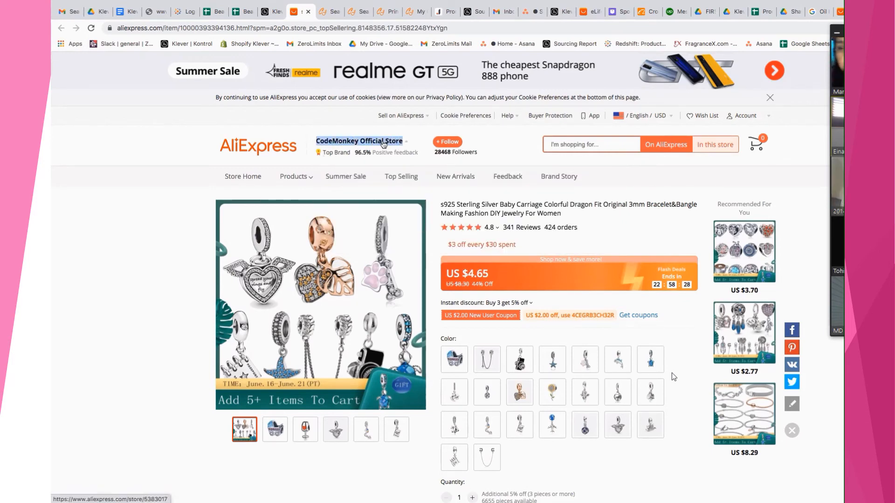
{"action": "right_click", "coordinate": [383, 143]}
{"action": "left_click", "coordinate": [400, 201]}
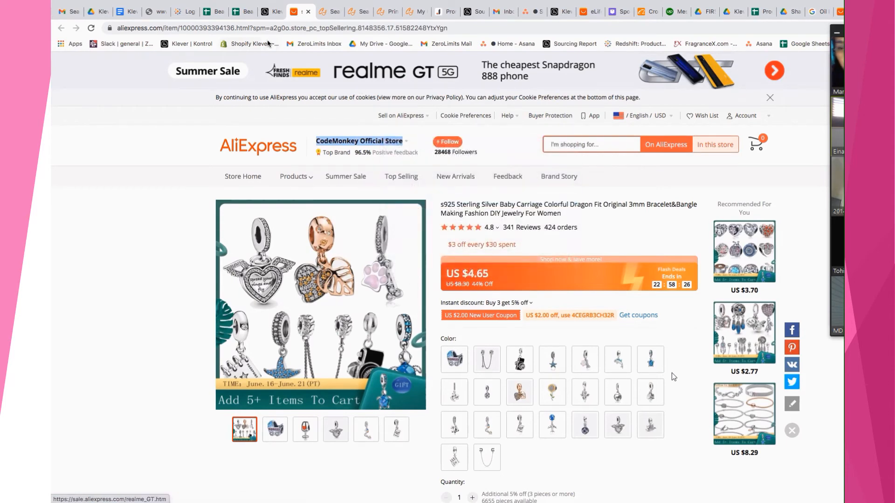
{"action": "left_click", "coordinate": [270, 11]}
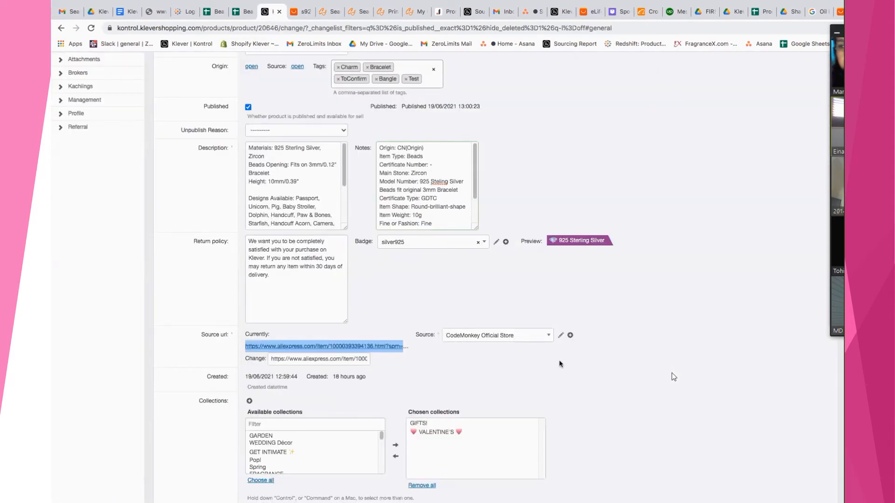
{"action": "left_click", "coordinate": [549, 336]}
{"action": "key", "text": "super+v"}
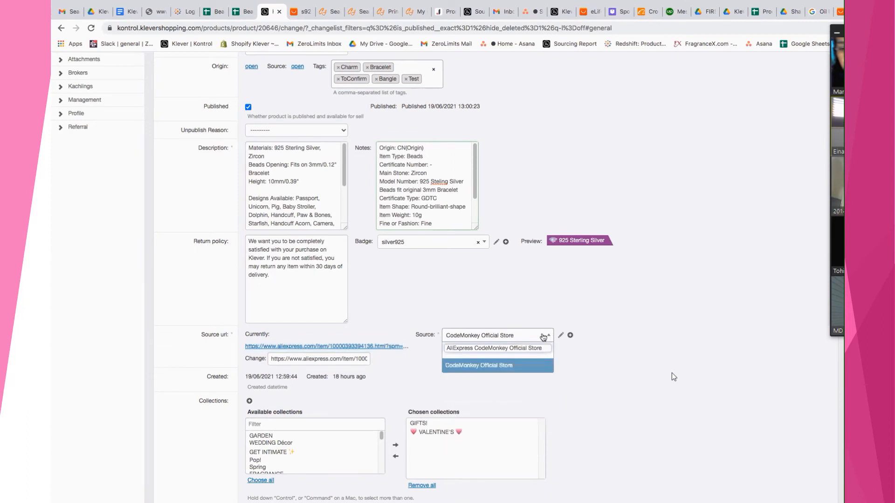
{"action": "left_click", "coordinate": [511, 367]}
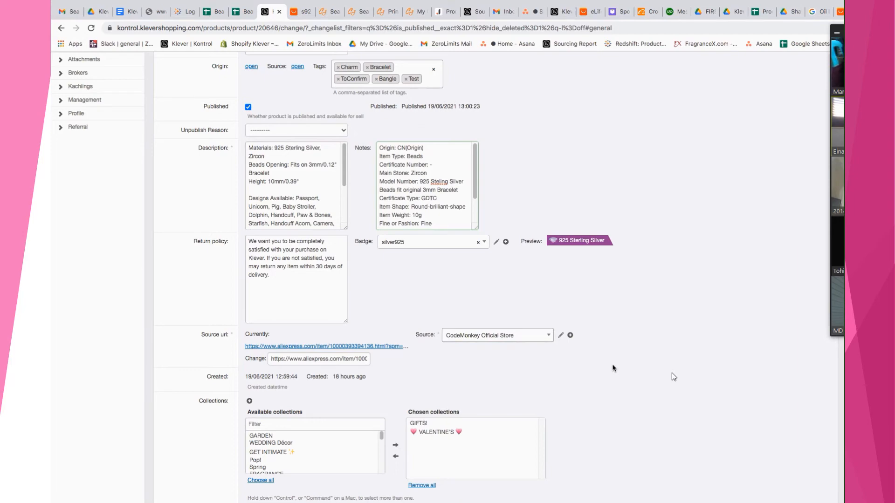
- Write the moderation comment "source AliExpress CodeMonkey Official Store - not listed" in the miscellaneous settings and clear it again
{"action": "scroll", "coordinate": [616, 367], "scroll_direction": "up", "scroll_amount": 5}
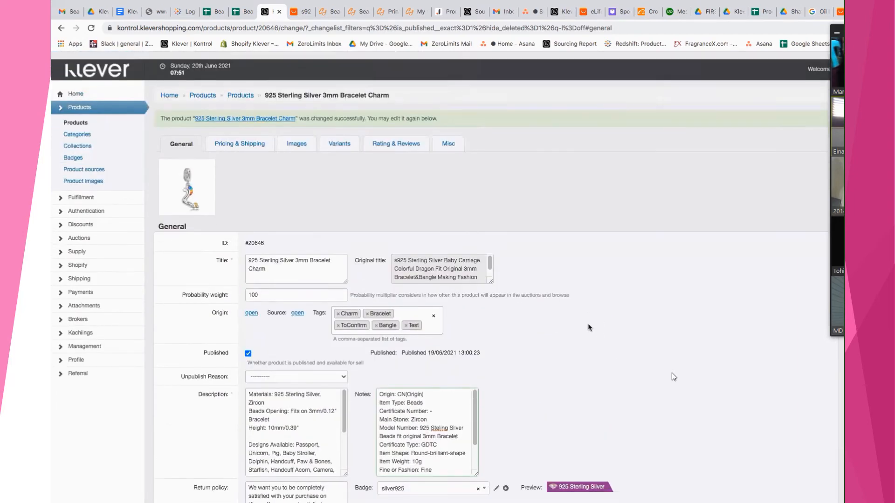
{"action": "left_click", "coordinate": [449, 136]}
{"action": "scroll", "coordinate": [522, 310], "scroll_direction": "down", "scroll_amount": 3}
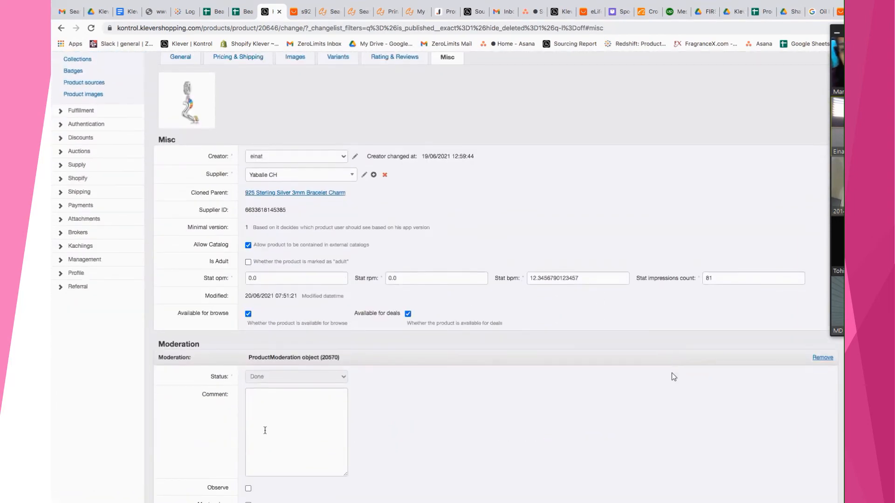
{"action": "left_click", "coordinate": [252, 393]}
{"action": "type", "text": "so"}
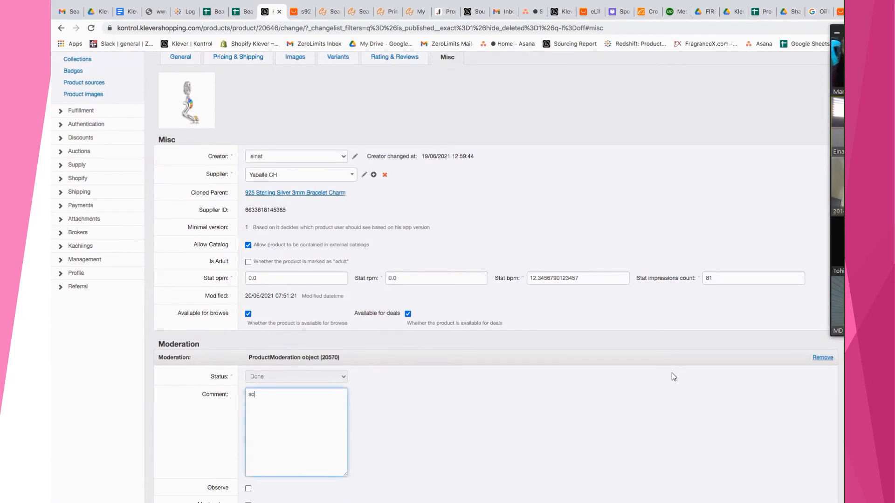
{"action": "type", "text": "urce"}
{"action": "key", "text": "super+v"}
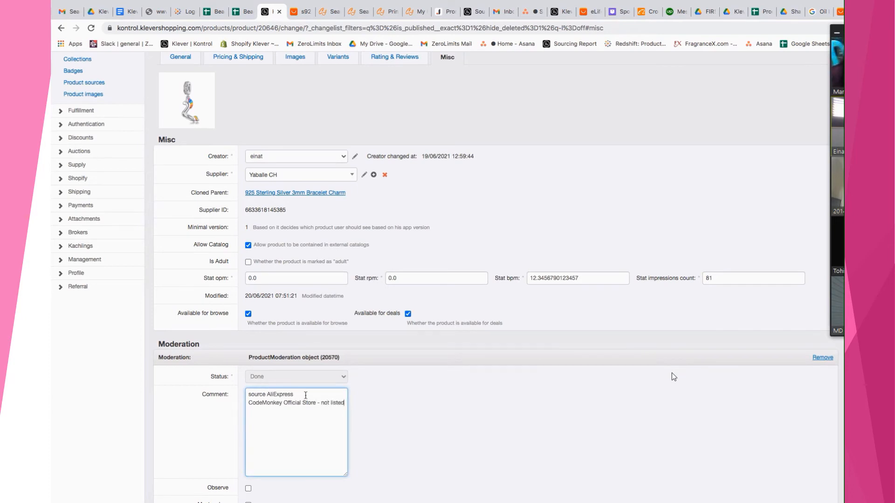
{"action": "key", "text": "BackSpace"}
{"action": "key", "text": "ctrl+s"}
{"action": "scroll", "coordinate": [333, 204], "scroll_direction": "down", "scroll_amount": 1}
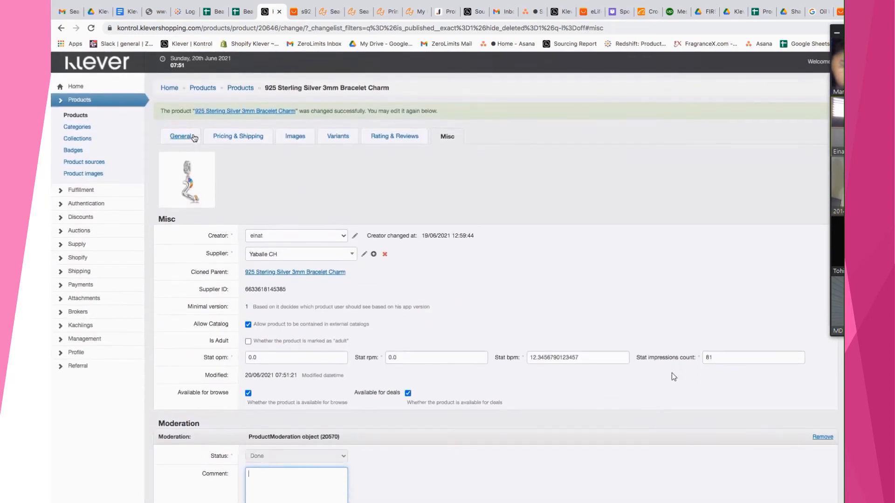
- Recheck the store name on the AliExpress listing and return to the product's general details
{"action": "left_click", "coordinate": [187, 137]}
{"action": "left_click", "coordinate": [304, 14]}
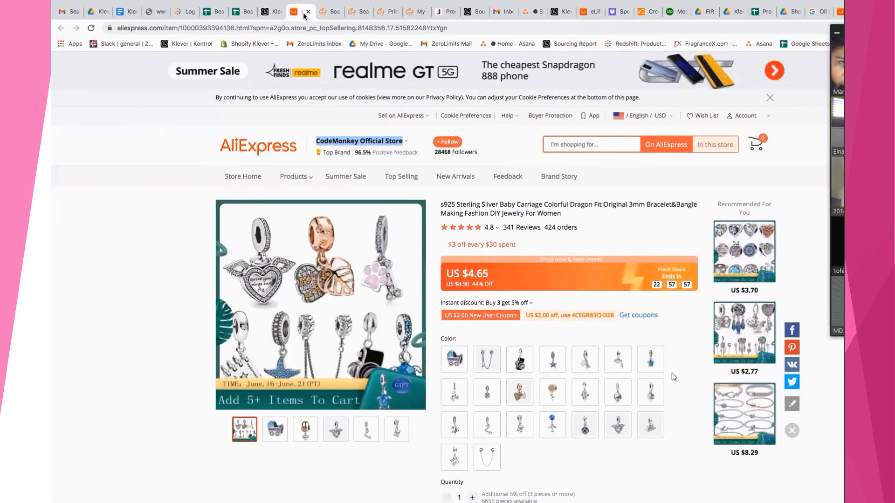
{"action": "left_click_drag", "start_coordinate": [316, 141], "coordinate": [375, 140]}
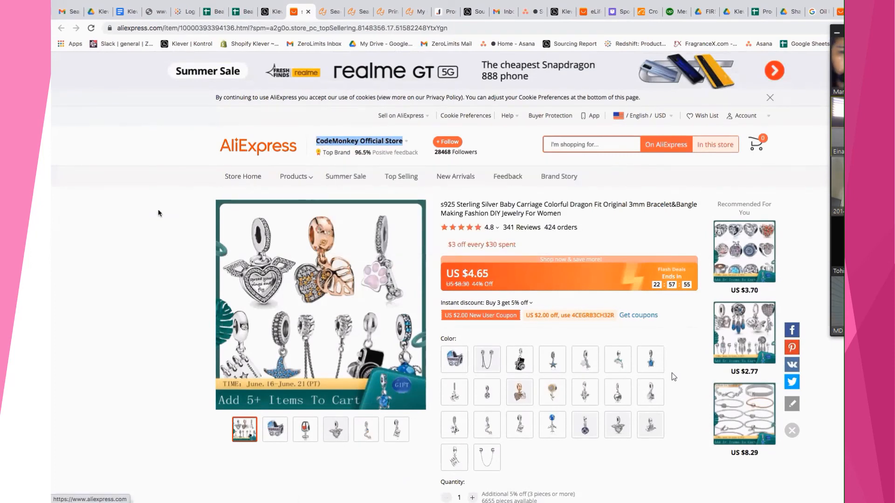
{"action": "left_click", "coordinate": [433, 287]}
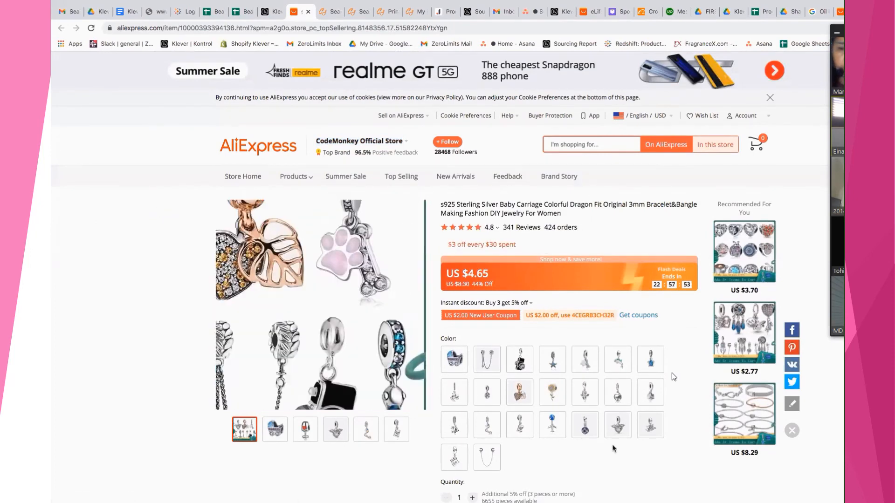
{"action": "left_click", "coordinate": [272, 11]}
{"action": "scroll", "coordinate": [583, 214], "scroll_direction": "down", "scroll_amount": 2}
{"action": "scroll", "coordinate": [584, 218], "scroll_direction": "down", "scroll_amount": 1}
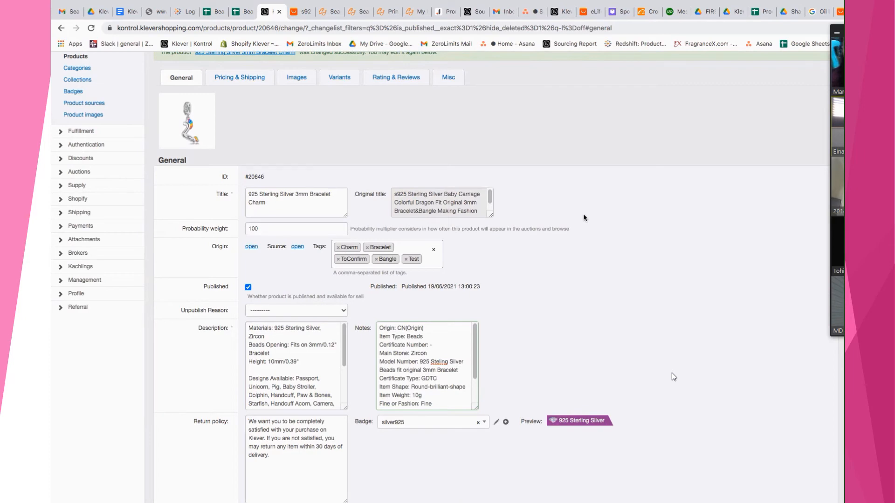
- Compare the product's internal shipping cost with the shipping methods to the United States on the AliExpress listing
{"action": "left_click", "coordinate": [257, 78]}
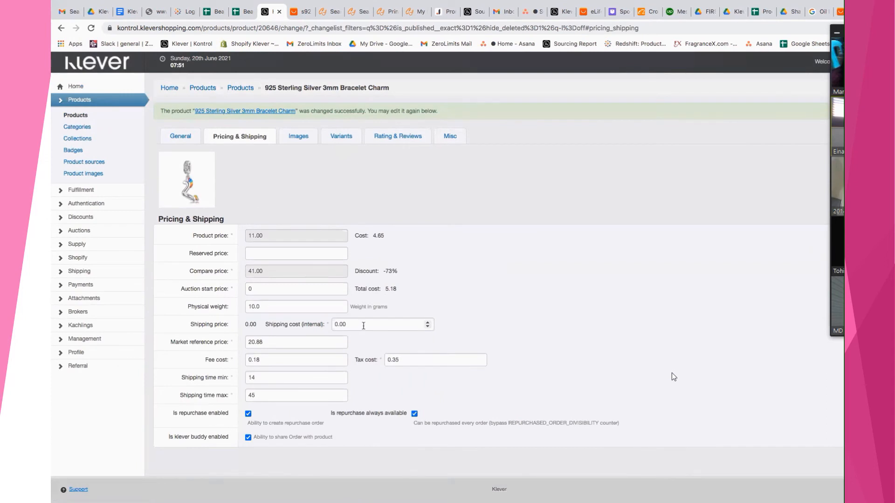
{"action": "double_click", "coordinate": [337, 324]}
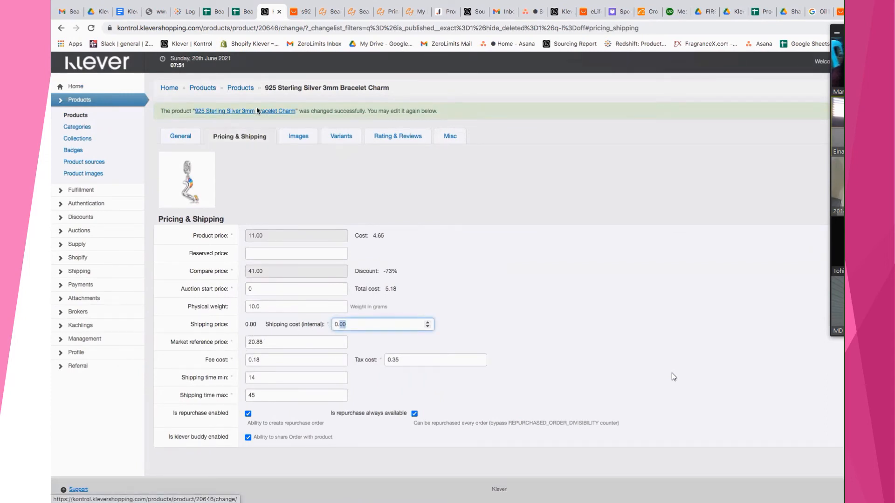
{"action": "left_click", "coordinate": [303, 13]}
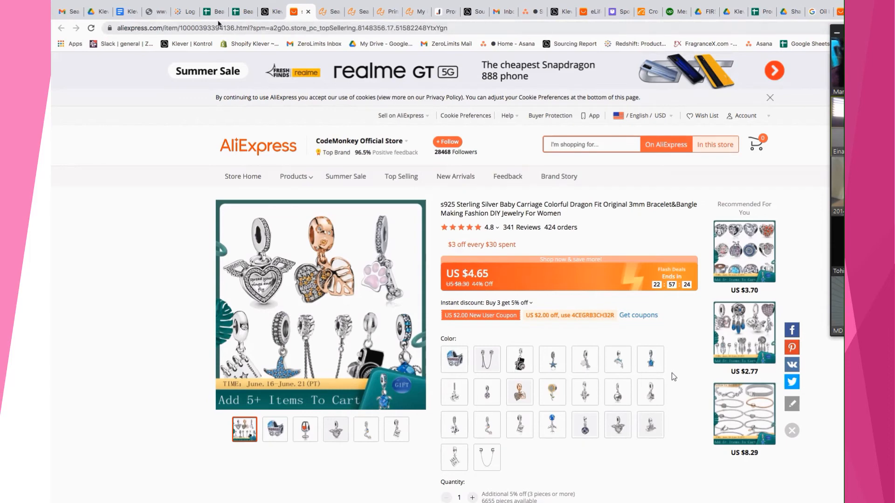
{"action": "left_click", "coordinate": [273, 11]}
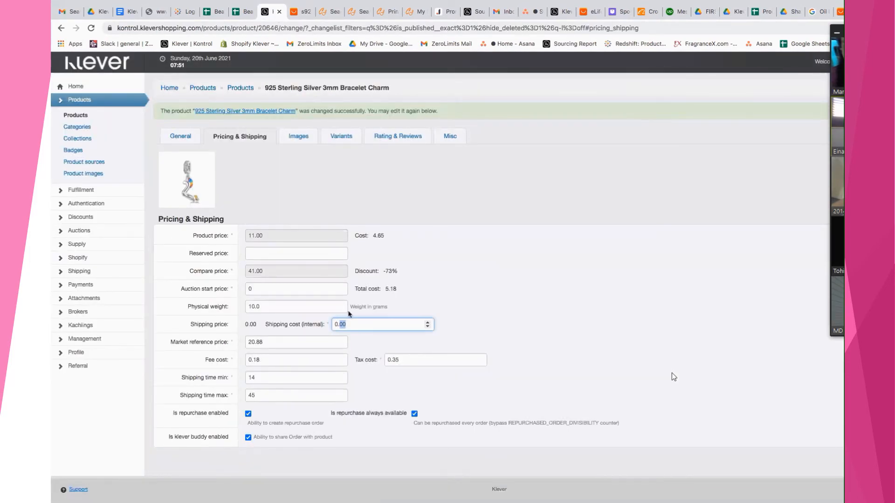
{"action": "left_click", "coordinate": [298, 11]}
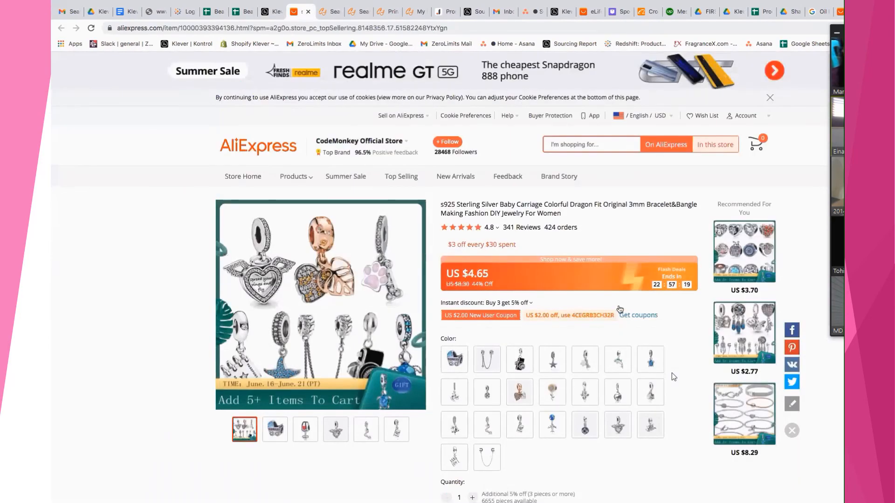
{"action": "scroll", "coordinate": [620, 309], "scroll_direction": "down", "scroll_amount": 3}
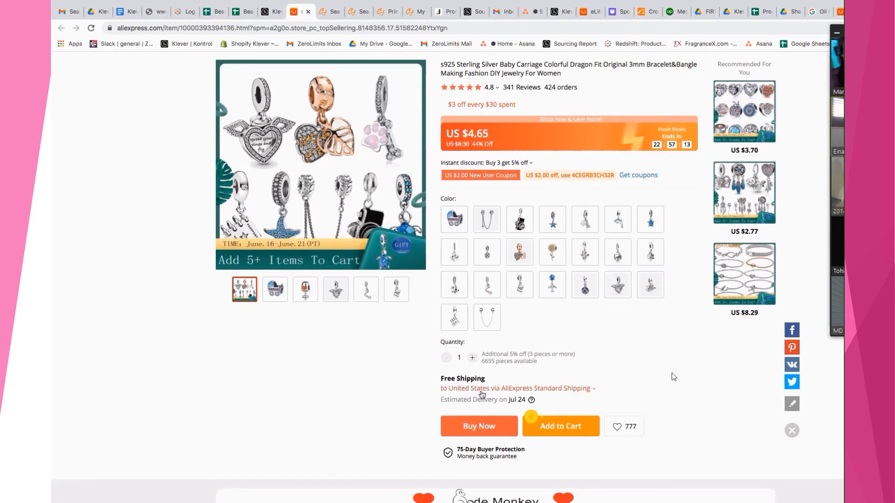
{"action": "left_click", "coordinate": [554, 390]}
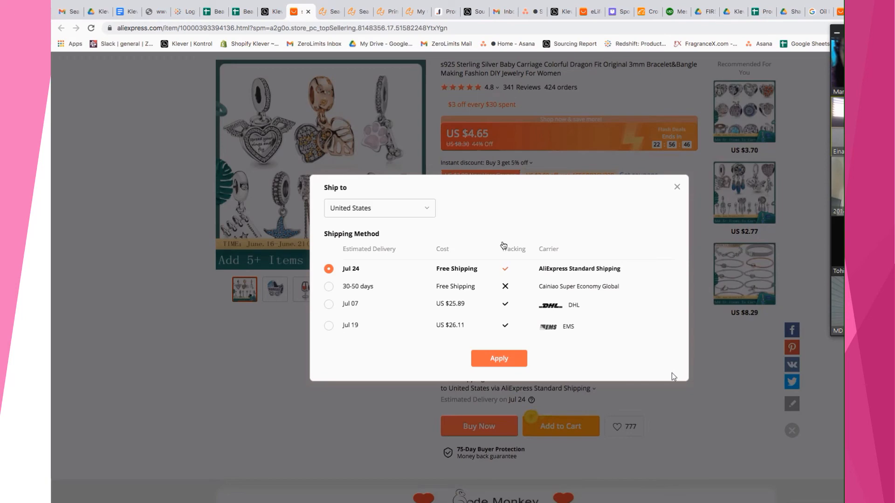
{"action": "triple_click", "coordinate": [541, 233]}
{"action": "left_click", "coordinate": [677, 186]}
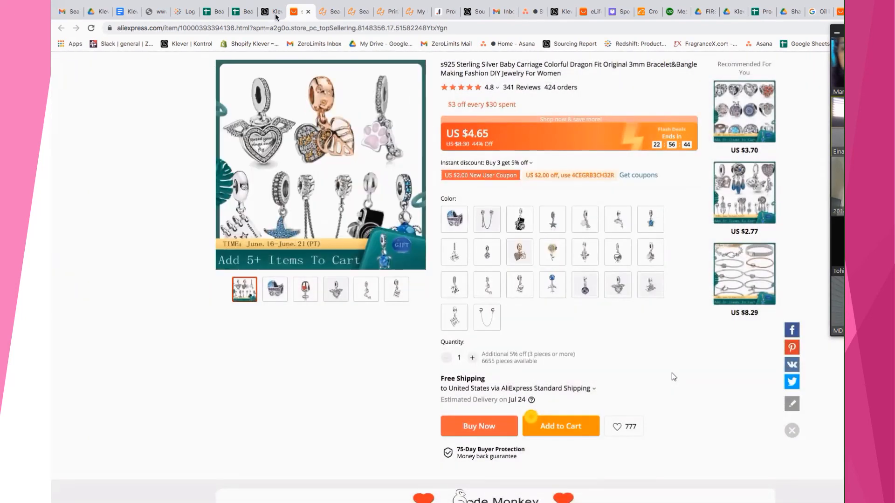
- Enter "free shipping" as the moderation comment in the product's miscellaneous settings
{"action": "left_click", "coordinate": [272, 12]}
{"action": "left_click", "coordinate": [448, 136]}
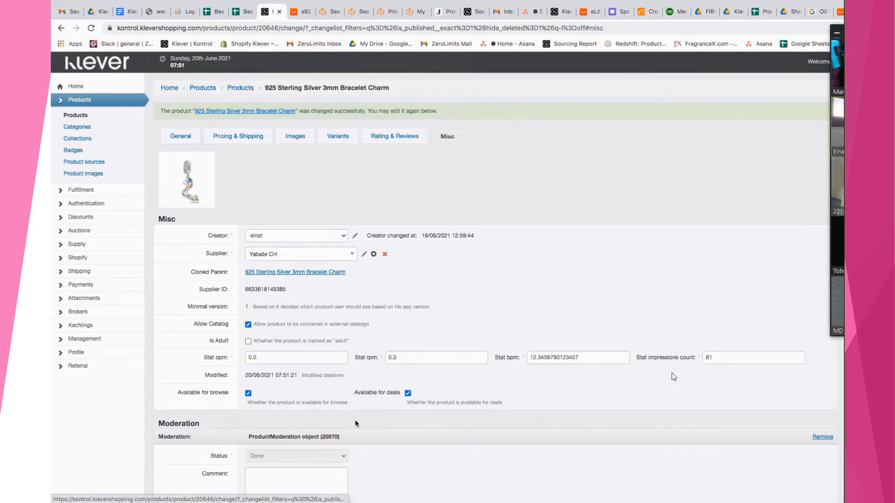
{"action": "left_click", "coordinate": [319, 469]}
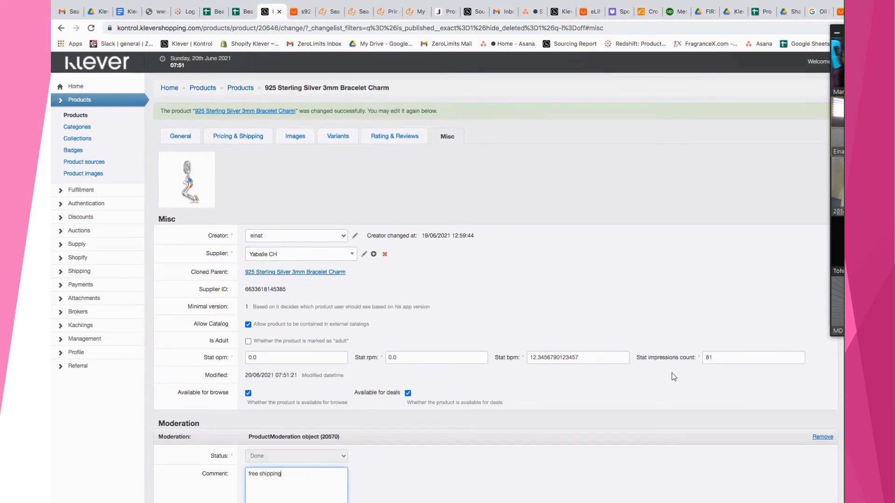
- Check the market reference price in the product's pricing and shipping details, and switch to the AliExpress listing
{"action": "left_click", "coordinate": [231, 137]}
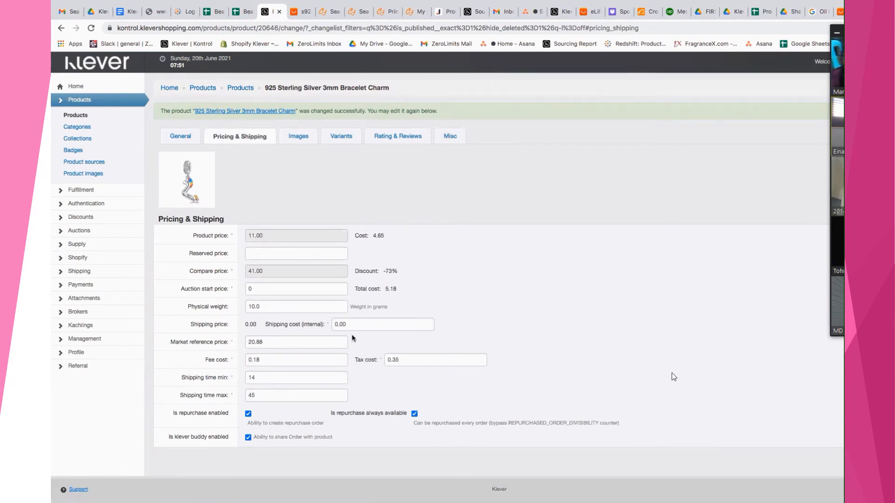
{"action": "left_click", "coordinate": [282, 343]}
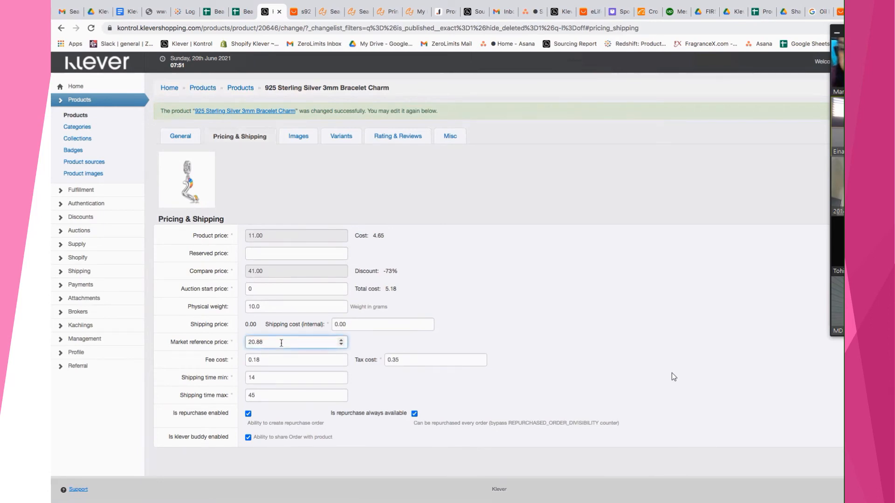
{"action": "left_click", "coordinate": [301, 12]}
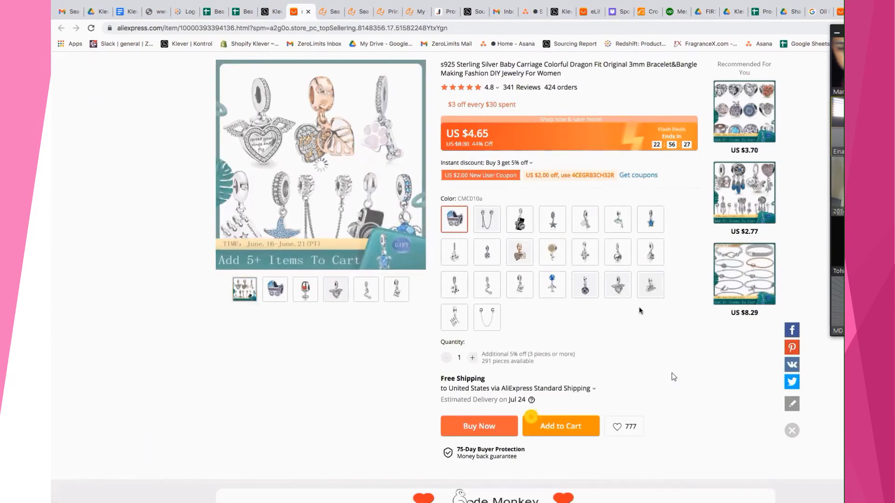
{"action": "scroll", "coordinate": [640, 311], "scroll_direction": "down", "scroll_amount": 3}
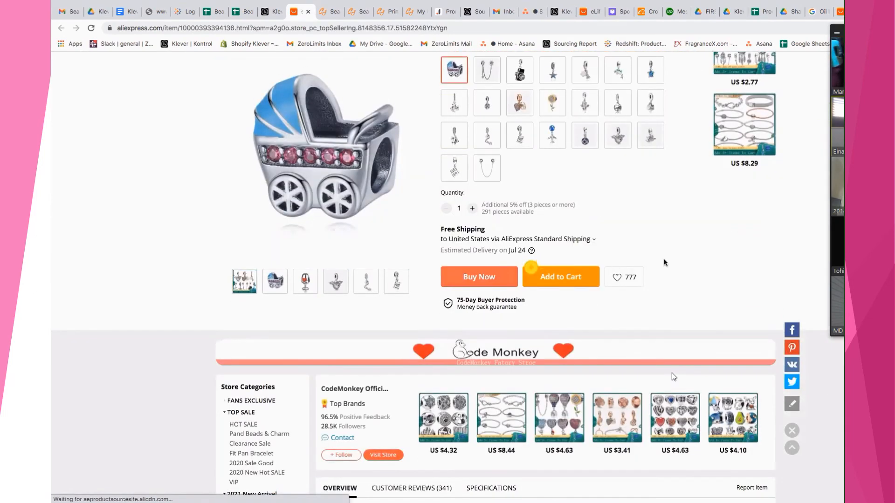
{"action": "left_click", "coordinate": [484, 279]}
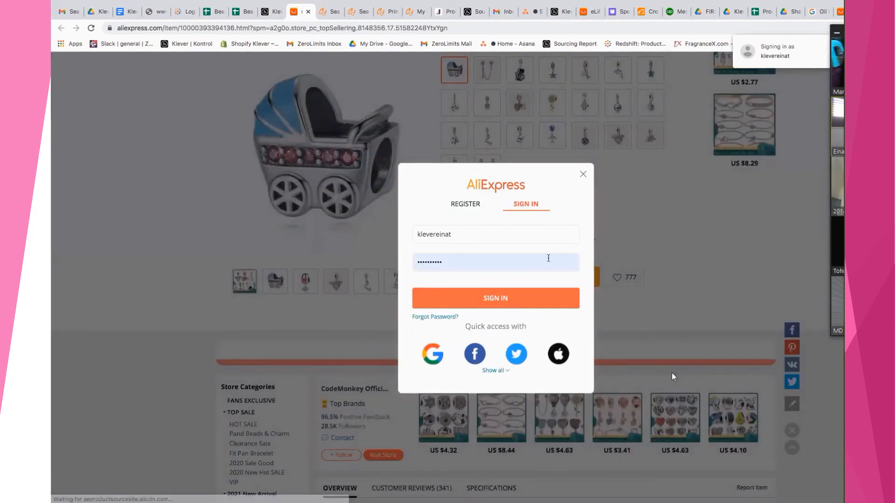
{"action": "left_click", "coordinate": [496, 296]}
{"action": "left_click_drag", "start_coordinate": [429, 276], "coordinate": [571, 277]}
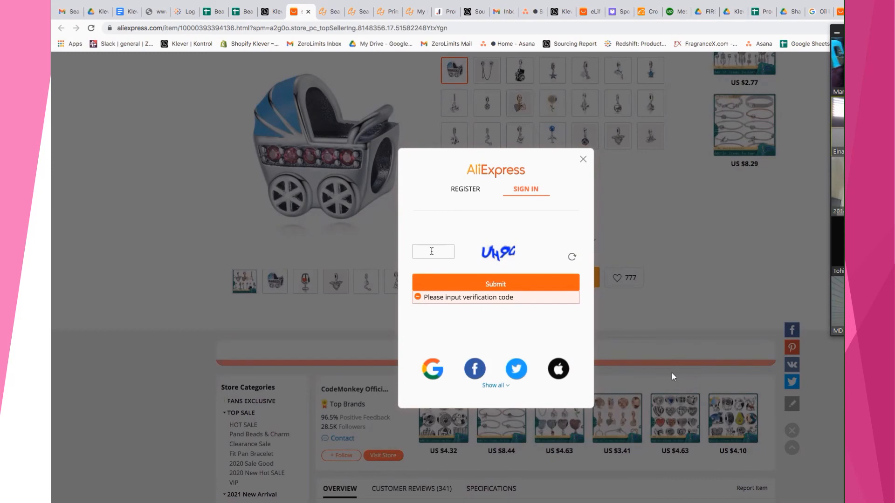
{"action": "left_click", "coordinate": [583, 160]}
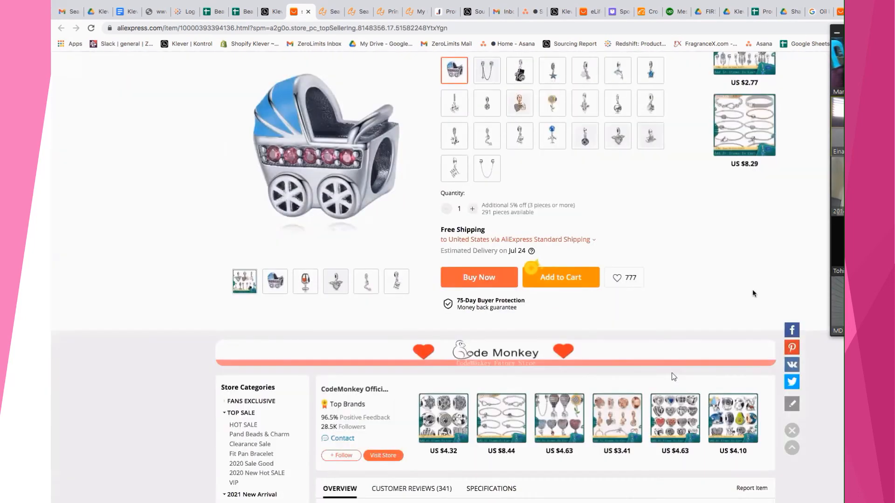
- Compare the price on the AliExpress listing with the product's market reference price in the Klever admin
{"action": "scroll", "coordinate": [751, 291], "scroll_direction": "up", "scroll_amount": 6}
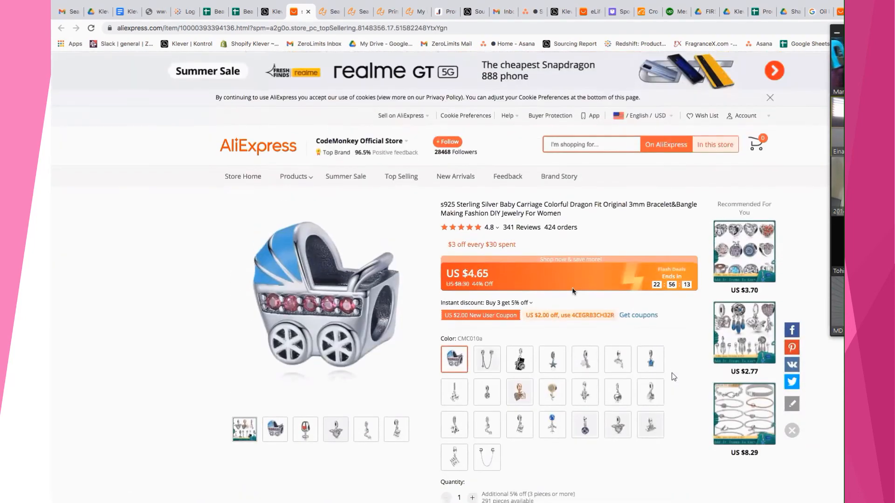
{"action": "scroll", "coordinate": [637, 333], "scroll_direction": "down", "scroll_amount": 2}
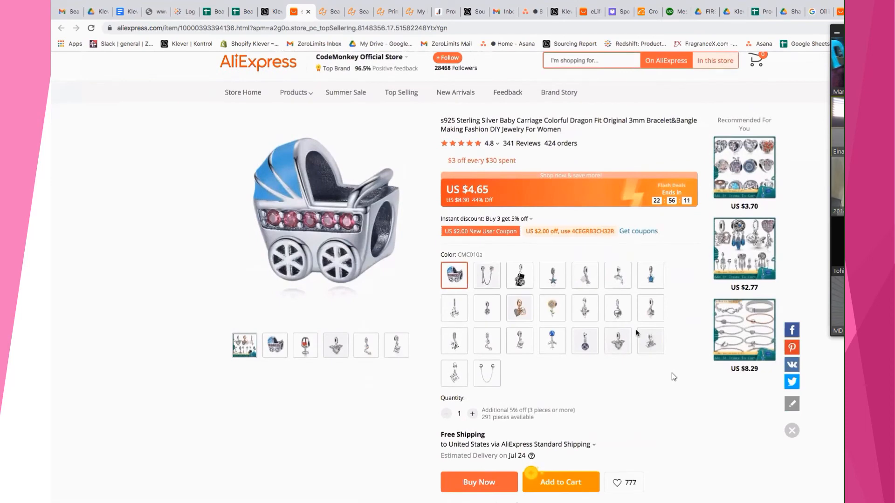
{"action": "left_click", "coordinate": [271, 12]}
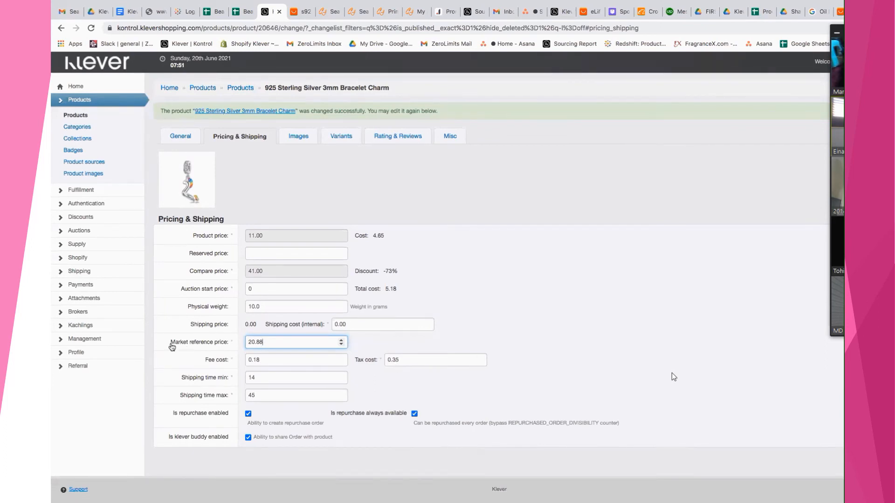
{"action": "left_click_drag", "start_coordinate": [170, 344], "coordinate": [229, 348]}
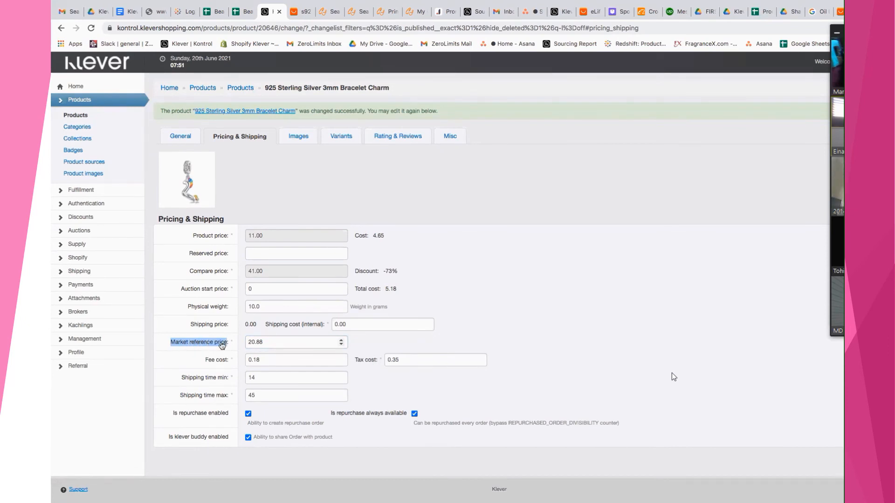
{"action": "left_click", "coordinate": [300, 11]}
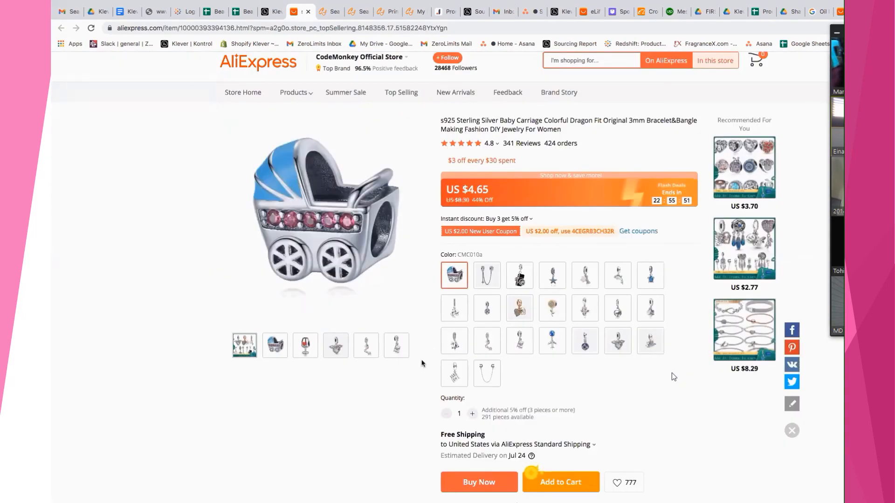
{"action": "left_click", "coordinate": [274, 14]}
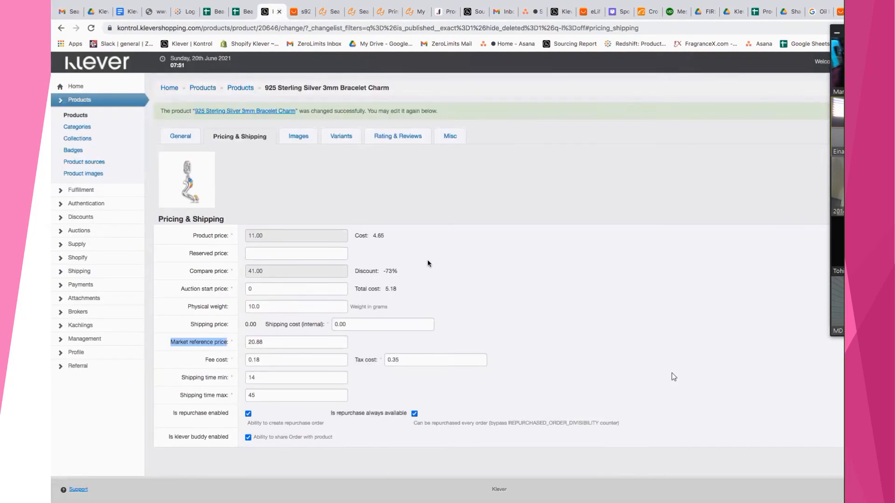
- Review the description and the notes in the product's general details
{"action": "left_click", "coordinate": [181, 136]}
{"action": "scroll", "coordinate": [555, 286], "scroll_direction": "down", "scroll_amount": 3}
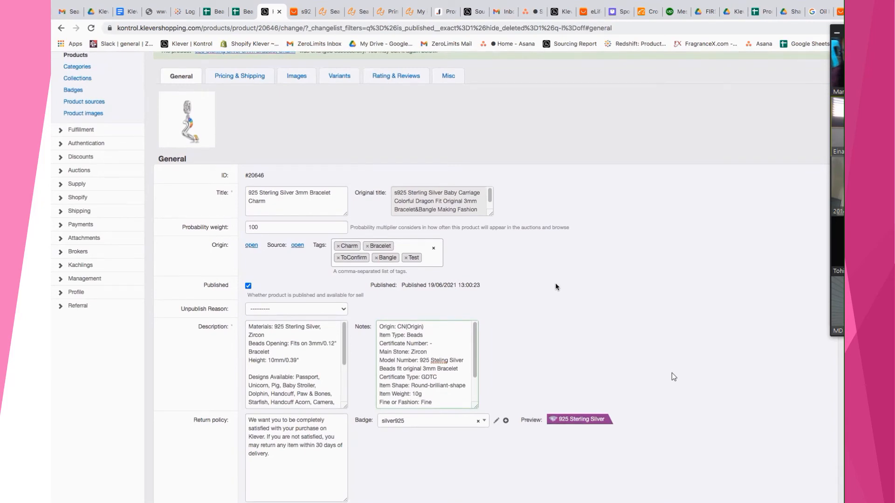
{"action": "scroll", "coordinate": [434, 356], "scroll_direction": "down", "scroll_amount": 3}
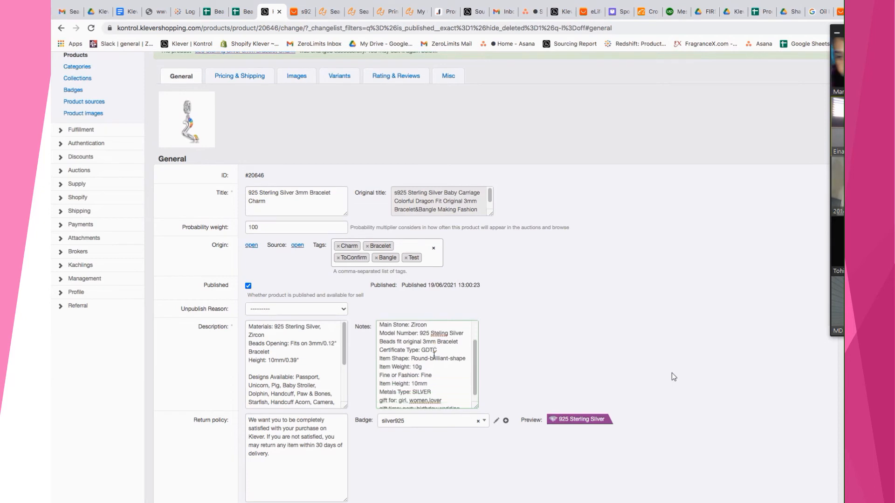
{"action": "scroll", "coordinate": [434, 356], "scroll_direction": "up", "scroll_amount": 3}
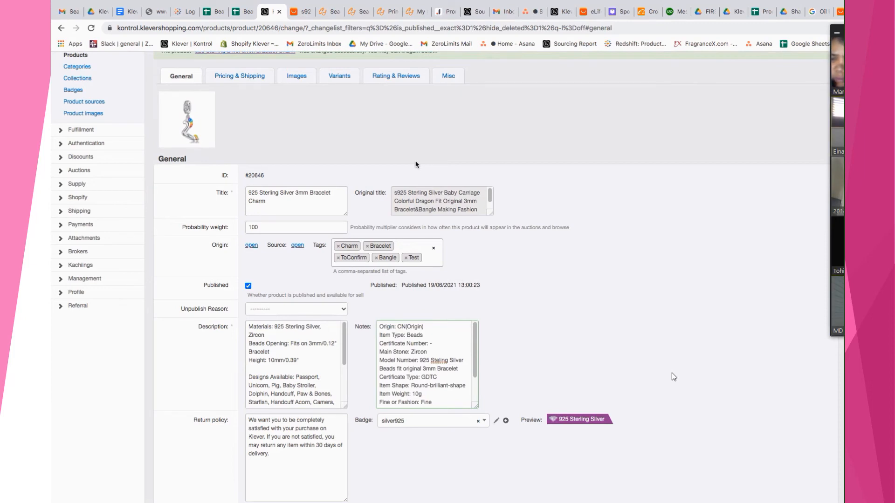
{"action": "scroll", "coordinate": [349, 112], "scroll_direction": "up", "scroll_amount": 2}
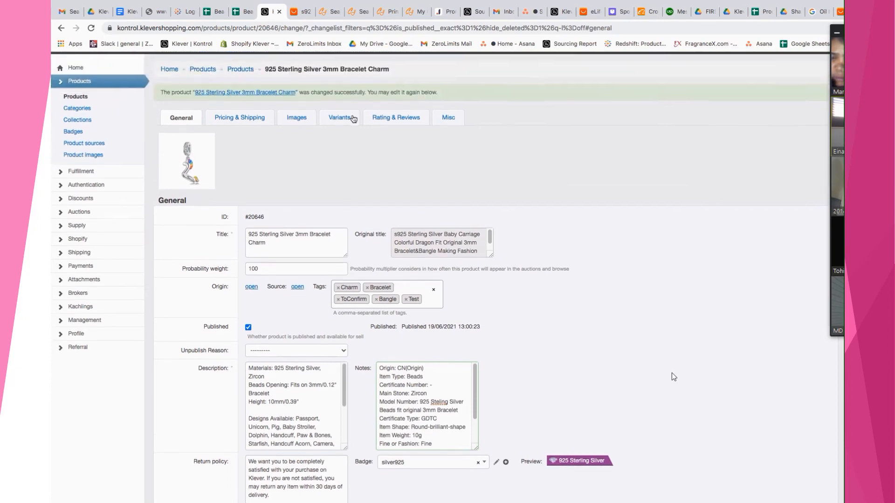
- Examine the overview section of the AliExpress listing for notices, images and other product information
{"action": "left_click", "coordinate": [301, 12]}
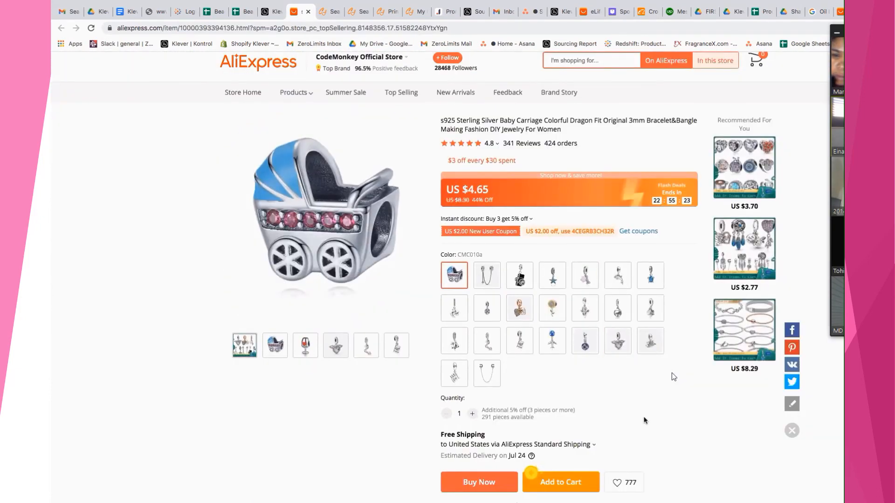
{"action": "scroll", "coordinate": [646, 421], "scroll_direction": "down", "scroll_amount": 2}
{"action": "scroll", "coordinate": [645, 421], "scroll_direction": "down", "scroll_amount": 5}
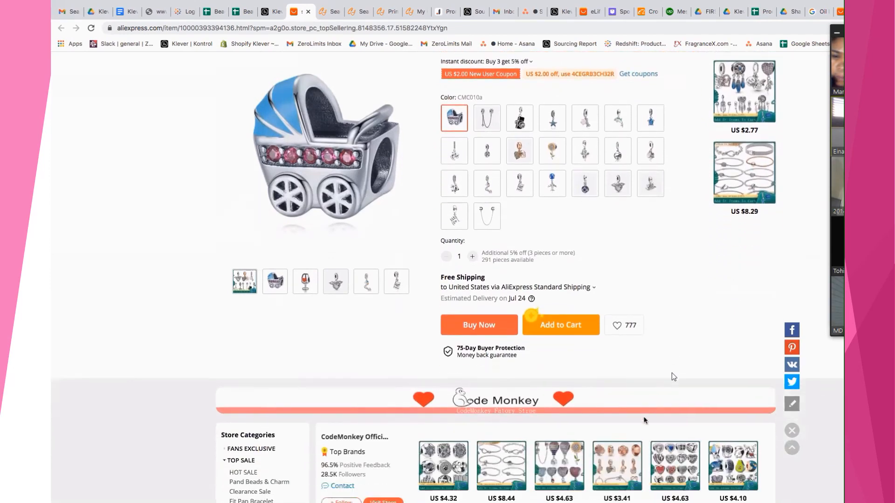
{"action": "scroll", "coordinate": [645, 421], "scroll_direction": "down", "scroll_amount": 6}
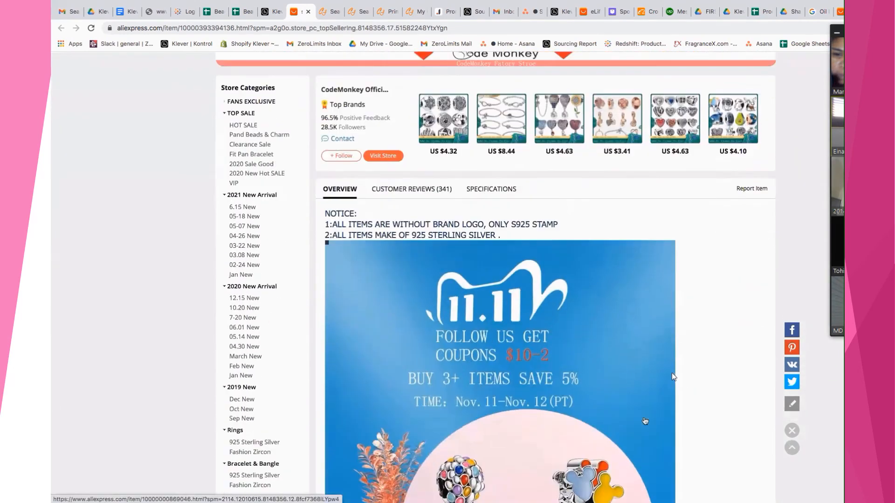
{"action": "scroll", "coordinate": [646, 417], "scroll_direction": "down", "scroll_amount": 1}
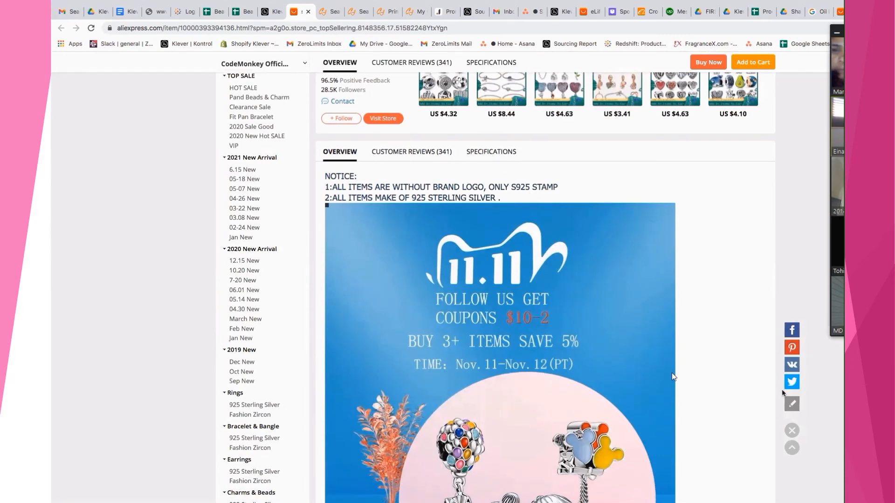
{"action": "scroll", "coordinate": [737, 394], "scroll_direction": "down", "scroll_amount": 10}
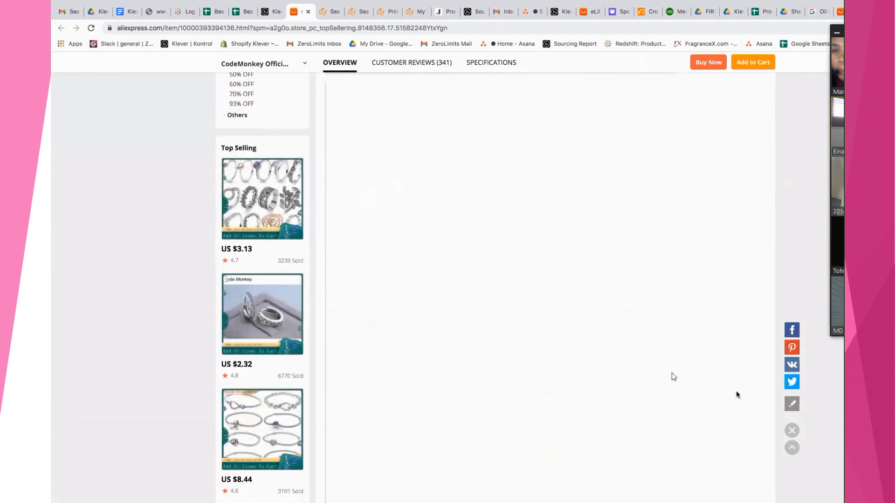
{"action": "scroll", "coordinate": [737, 394], "scroll_direction": "up", "scroll_amount": 10}
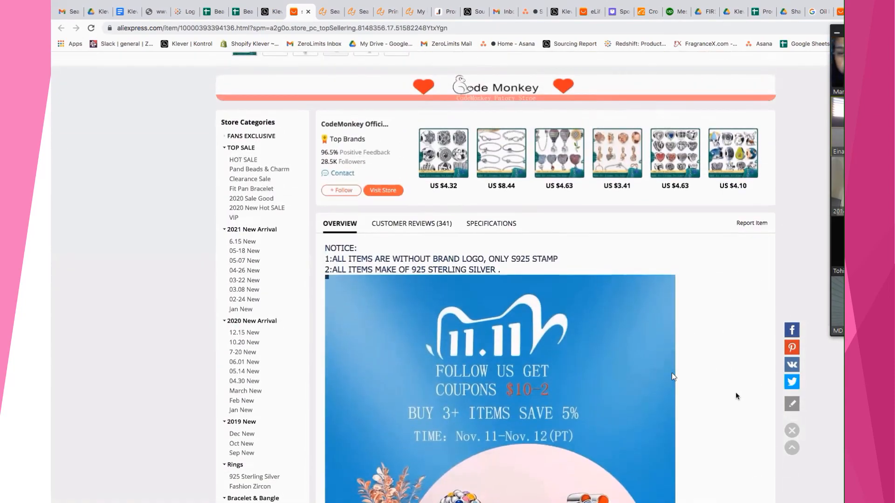
{"action": "scroll", "coordinate": [736, 394], "scroll_direction": "down", "scroll_amount": 10}
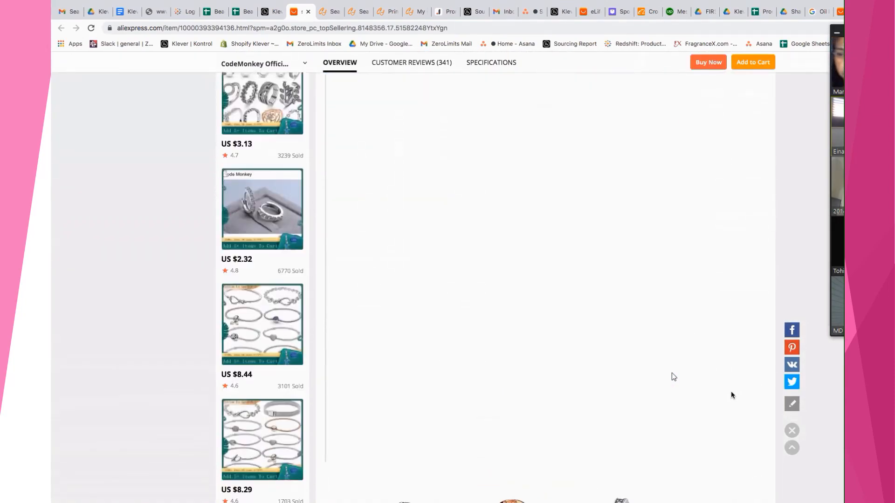
{"action": "scroll", "coordinate": [731, 395], "scroll_direction": "down", "scroll_amount": 10}
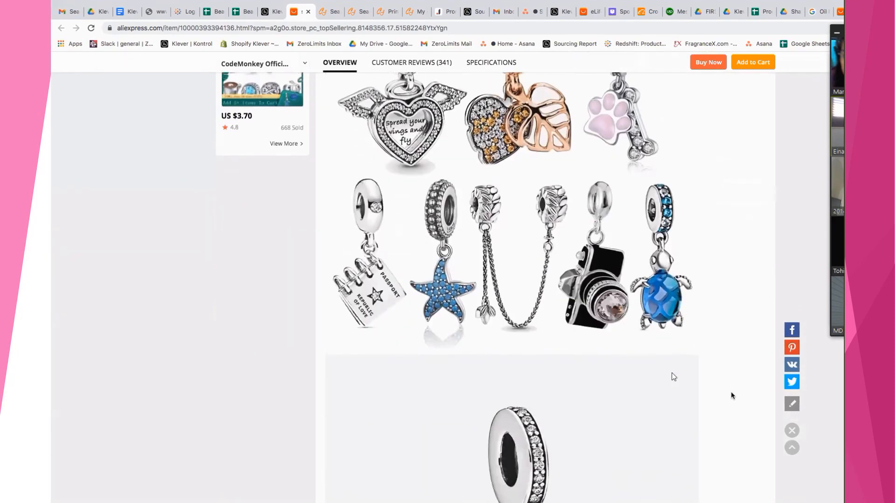
{"action": "scroll", "coordinate": [731, 393], "scroll_direction": "down", "scroll_amount": 10}
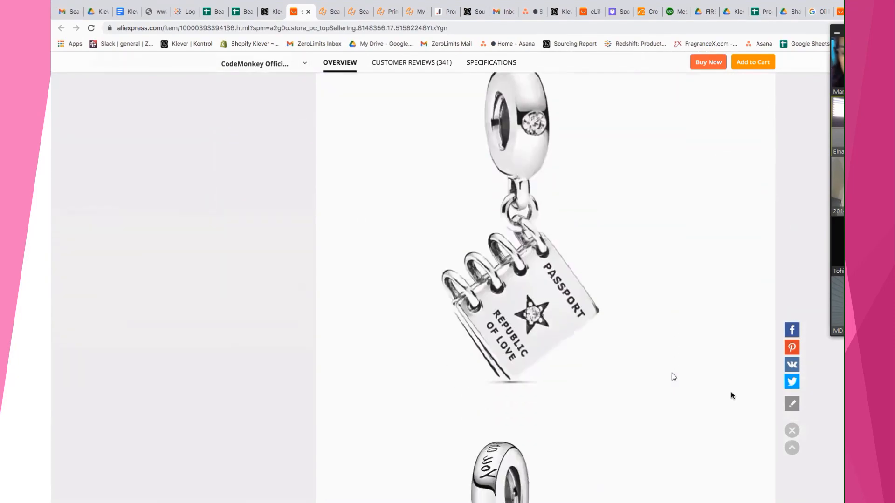
{"action": "scroll", "coordinate": [731, 396], "scroll_direction": "down", "scroll_amount": 10}
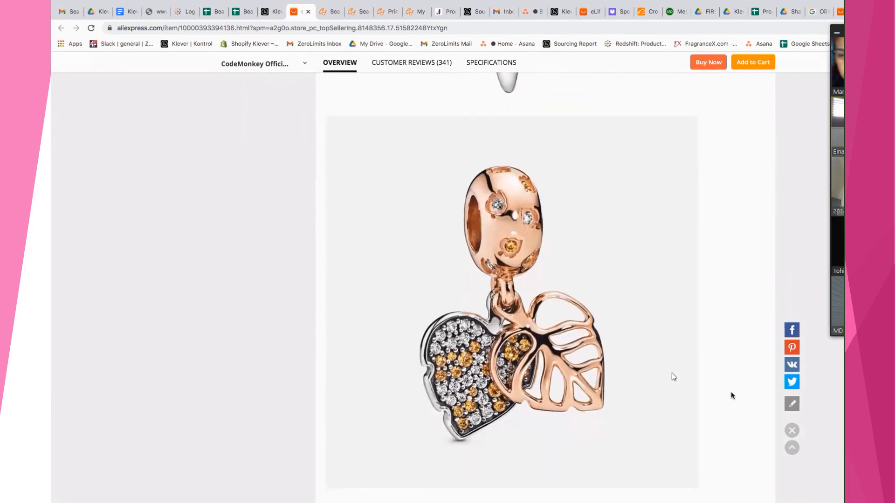
{"action": "scroll", "coordinate": [731, 396], "scroll_direction": "down", "scroll_amount": 10}
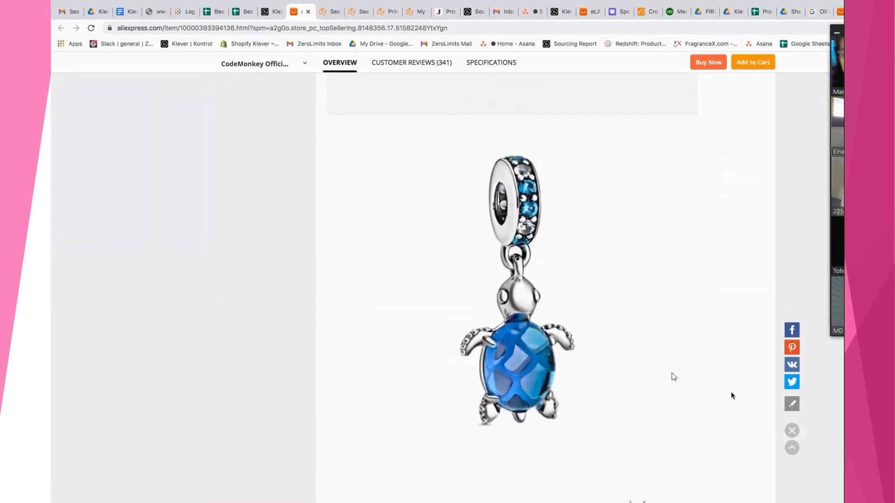
{"action": "scroll", "coordinate": [731, 395], "scroll_direction": "down", "scroll_amount": 4}
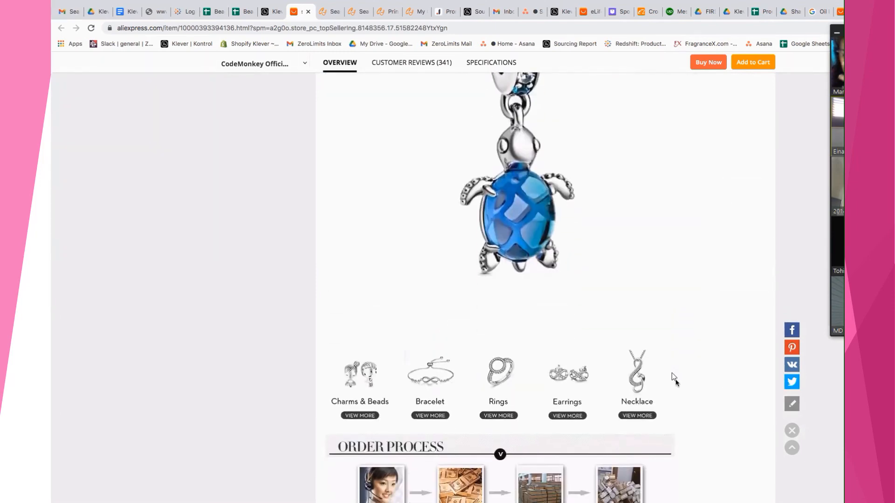
{"action": "scroll", "coordinate": [675, 379], "scroll_direction": "down", "scroll_amount": 12}
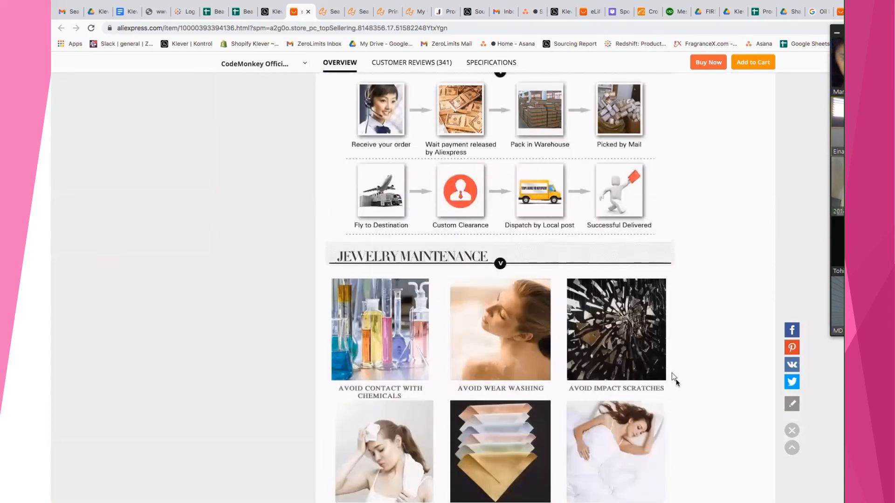
{"action": "scroll", "coordinate": [675, 378], "scroll_direction": "up", "scroll_amount": 20}
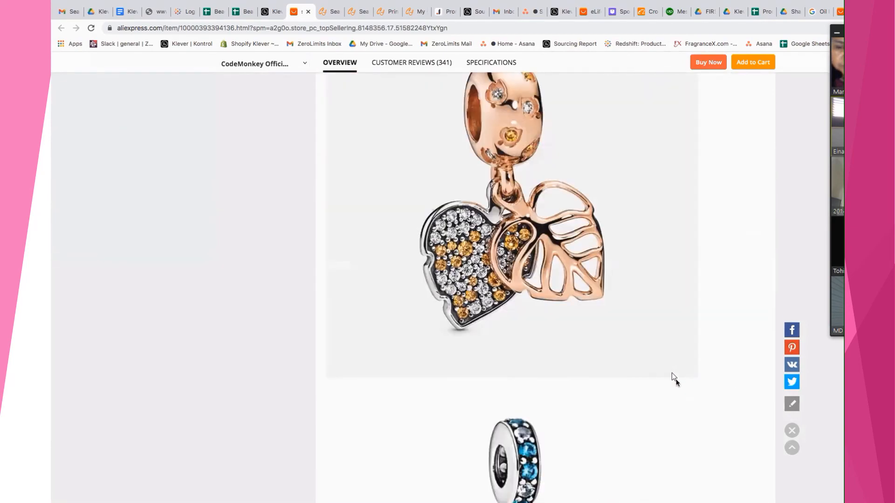
- Open the specifications of the AliExpress listing and read the item's material, weight and height details
{"action": "scroll", "coordinate": [675, 378], "scroll_direction": "up", "scroll_amount": 8}
{"action": "scroll", "coordinate": [674, 376], "scroll_direction": "down", "scroll_amount": 9}
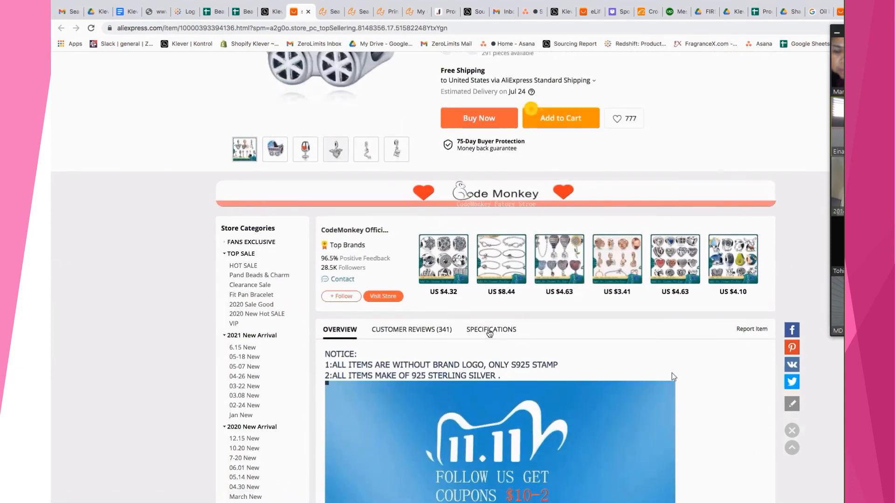
{"action": "left_click", "coordinate": [489, 333]}
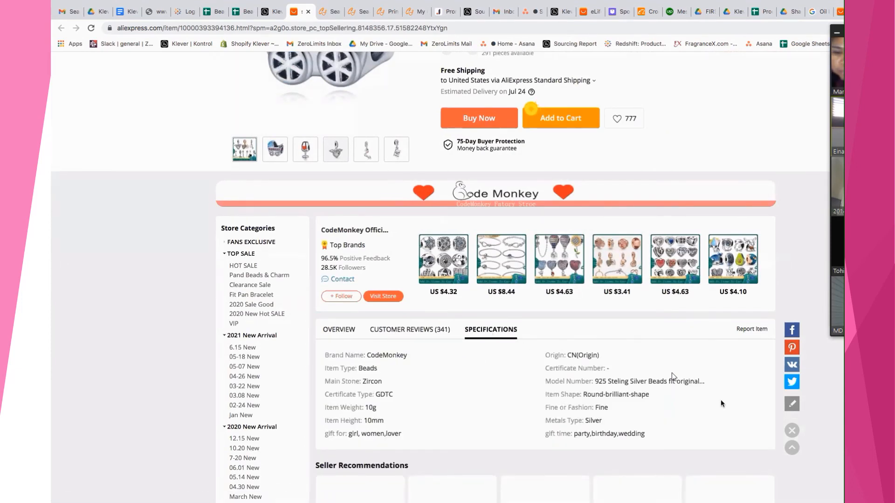
{"action": "scroll", "coordinate": [721, 400], "scroll_direction": "down", "scroll_amount": 4}
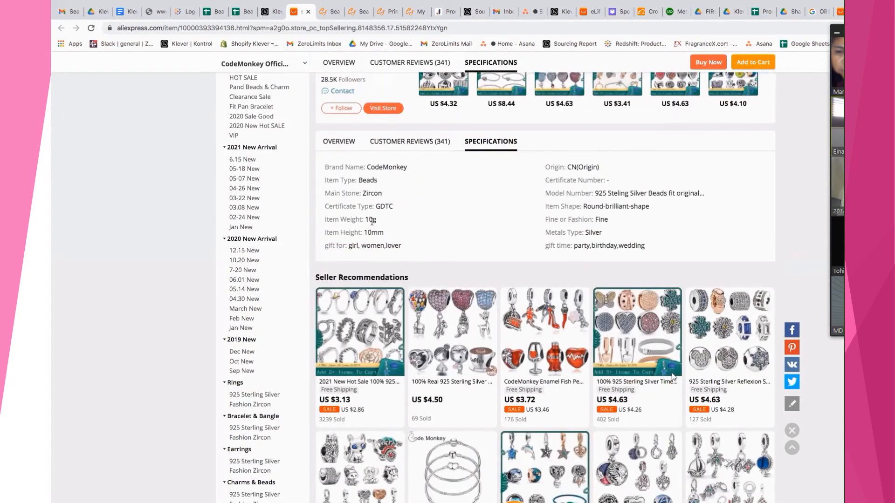
{"action": "scroll", "coordinate": [344, 224], "scroll_direction": "down", "scroll_amount": 1}
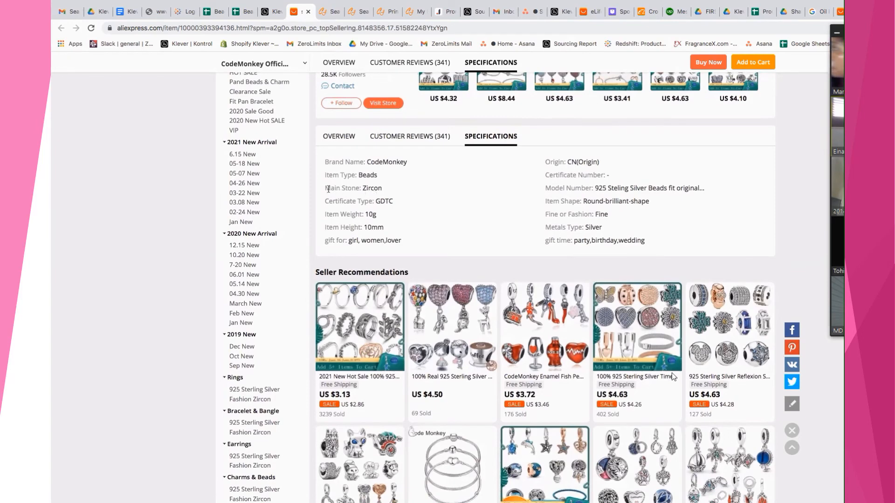
- Copy the "Main Stone: Zircon" line from the AliExpress specifications into the Klever description as a new line below the materials
{"action": "left_click_drag", "start_coordinate": [329, 189], "coordinate": [384, 190]}
{"action": "right_click", "coordinate": [359, 188]}
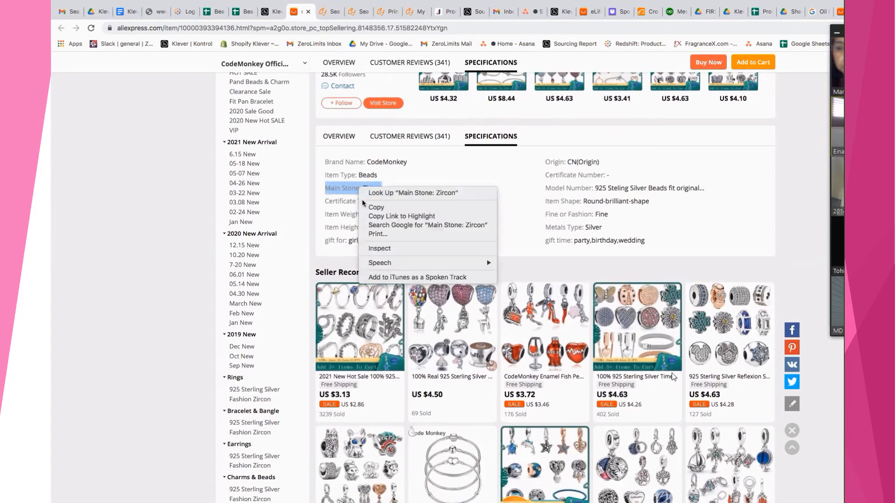
{"action": "left_click", "coordinate": [375, 208]}
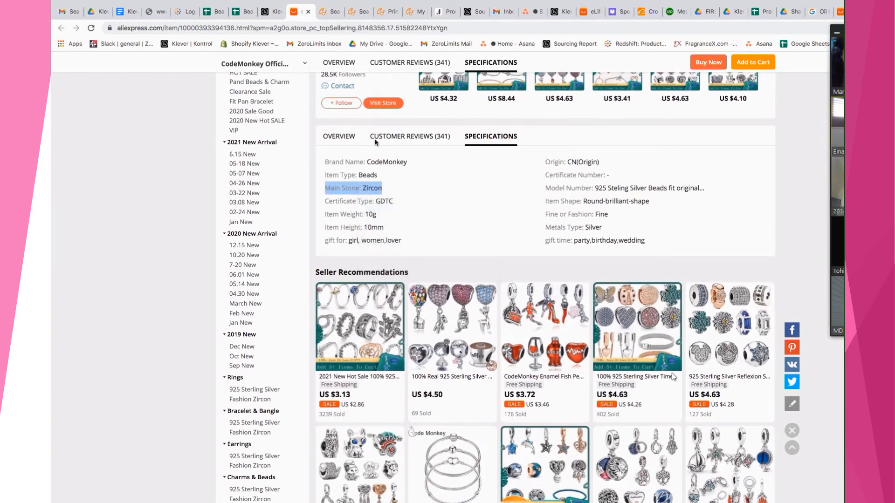
{"action": "left_click", "coordinate": [277, 14]}
{"action": "scroll", "coordinate": [275, 336], "scroll_direction": "down", "scroll_amount": 1}
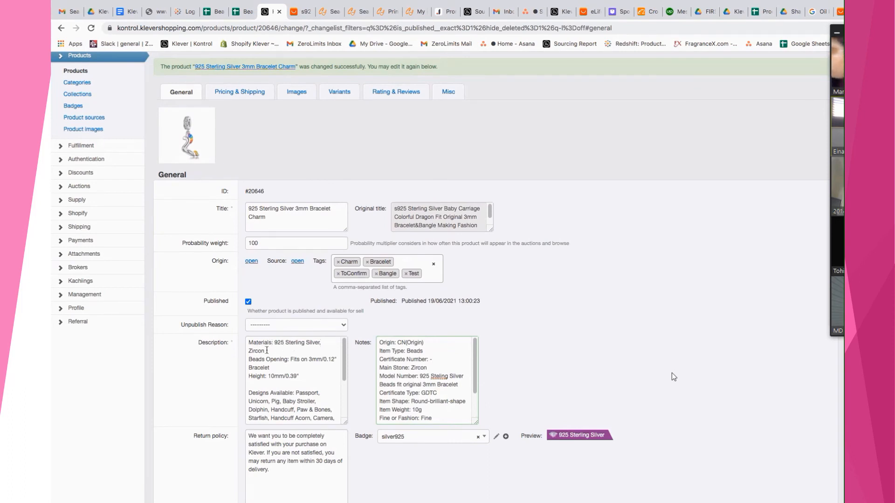
{"action": "left_click", "coordinate": [267, 350]}
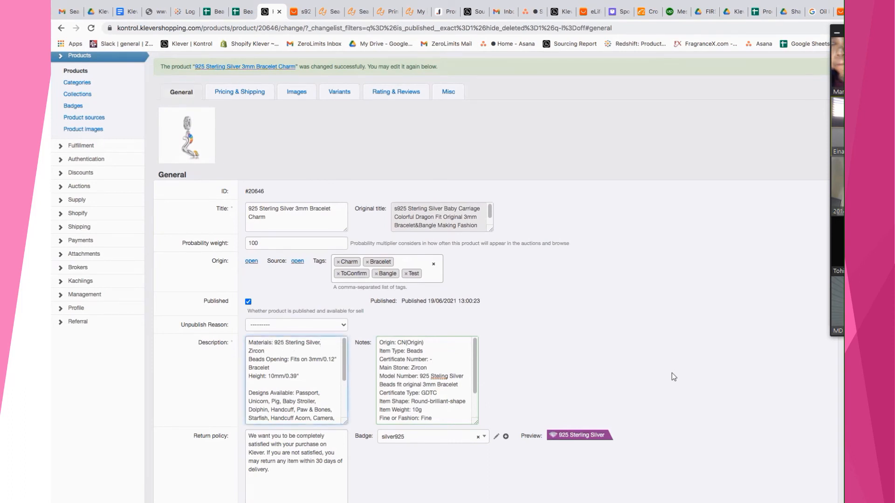
{"action": "key", "text": "Return"}
{"action": "key", "text": "super+v"}
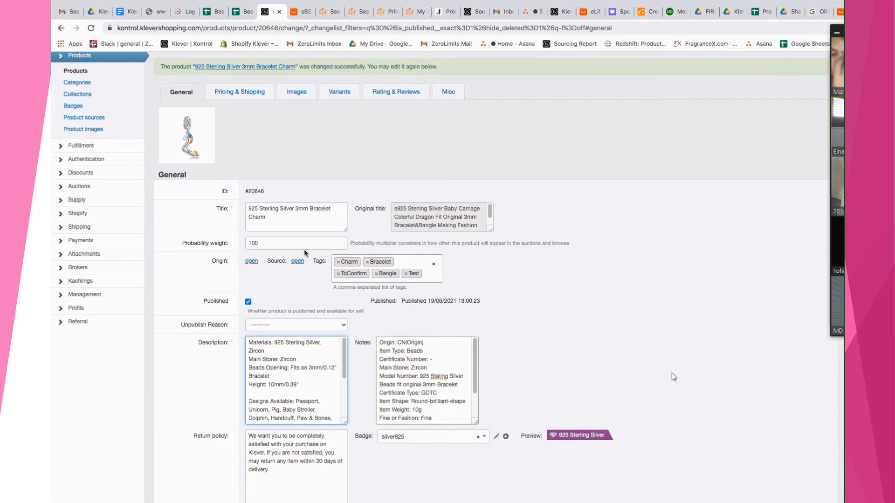
- Look through the rest of the AliExpress listing, check its full title and preview the paw-and-bone charm variant
{"action": "left_click", "coordinate": [300, 12]}
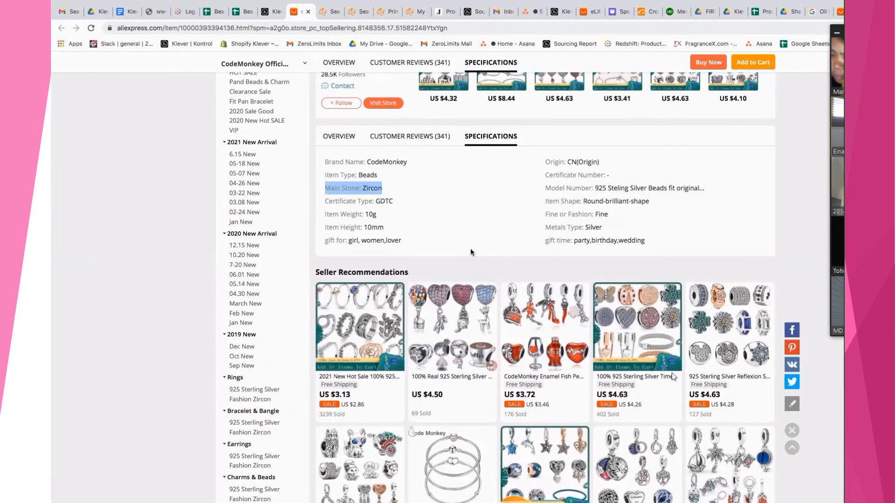
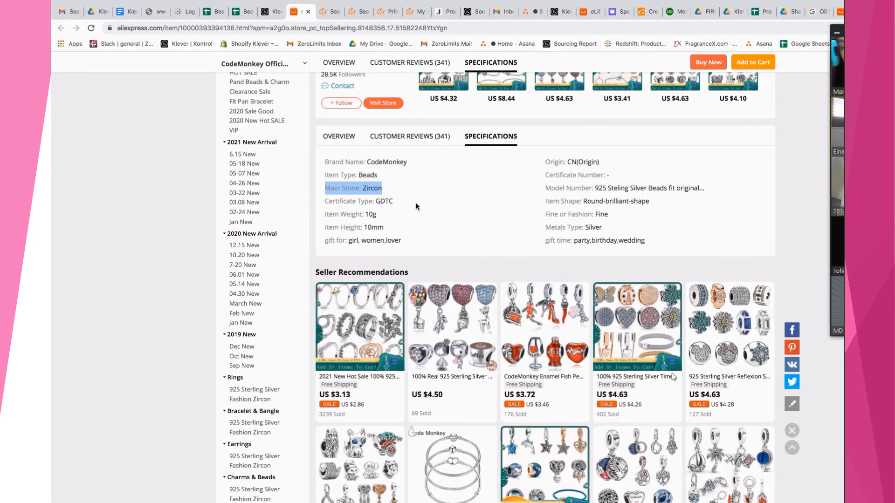
{"action": "scroll", "coordinate": [450, 222], "scroll_direction": "down", "scroll_amount": 1}
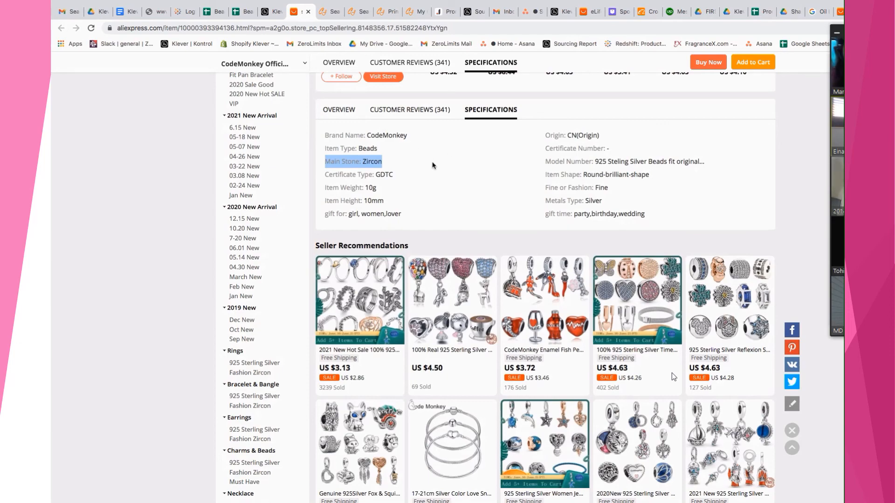
{"action": "scroll", "coordinate": [459, 196], "scroll_direction": "down", "scroll_amount": 1}
{"action": "scroll", "coordinate": [460, 194], "scroll_direction": "down", "scroll_amount": 8}
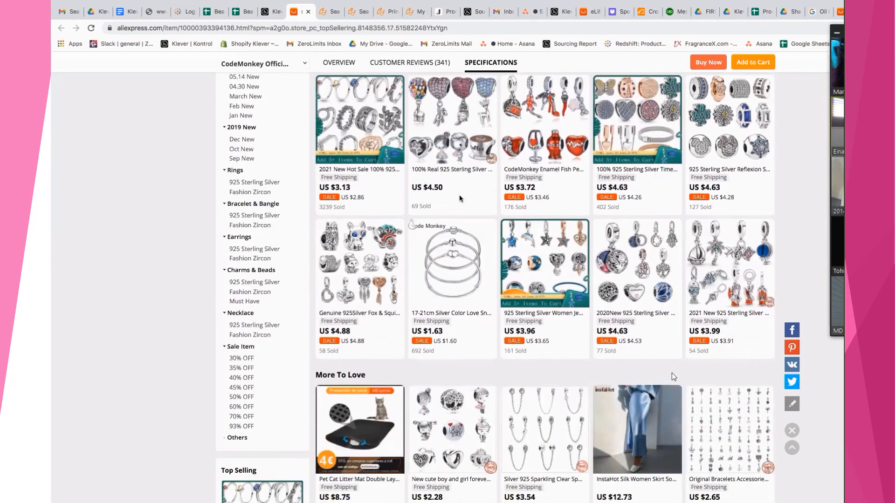
{"action": "scroll", "coordinate": [460, 200], "scroll_direction": "down", "scroll_amount": 12}
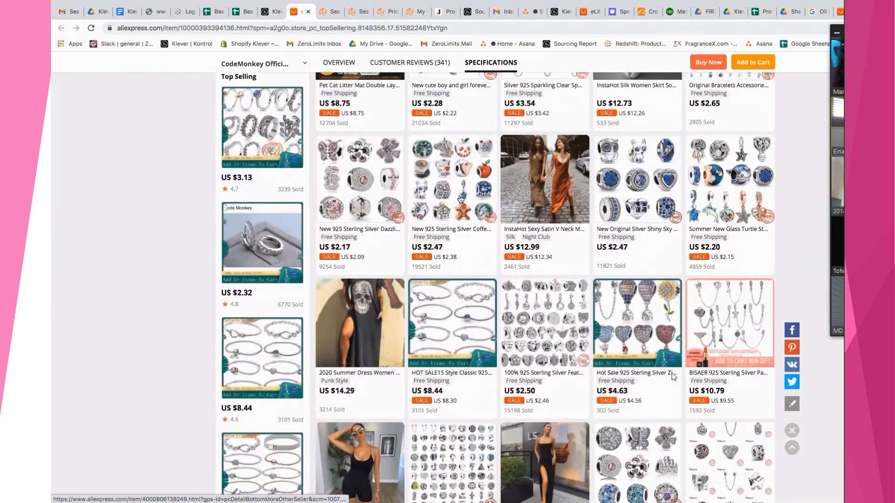
{"action": "scroll", "coordinate": [461, 200], "scroll_direction": "up", "scroll_amount": 20}
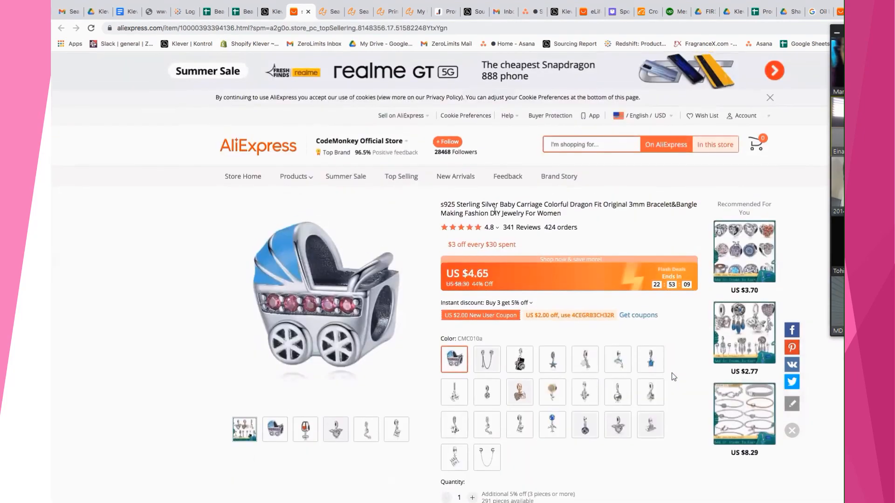
{"action": "left_click_drag", "start_coordinate": [441, 205], "coordinate": [561, 214]}
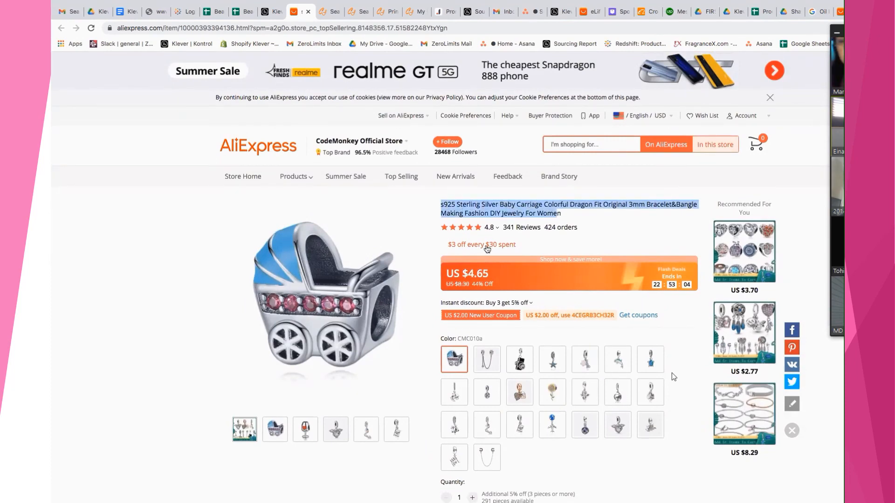
{"action": "scroll", "coordinate": [489, 252], "scroll_direction": "down", "scroll_amount": 3}
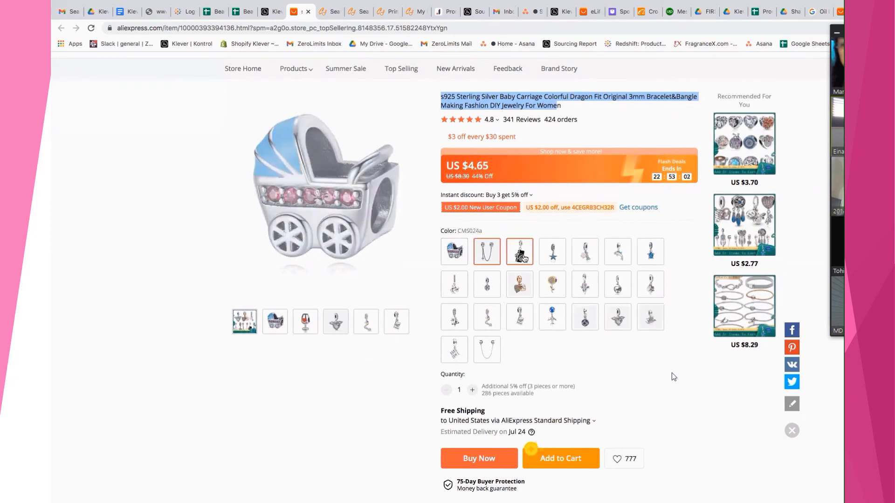
{"action": "left_click", "coordinate": [590, 256]}
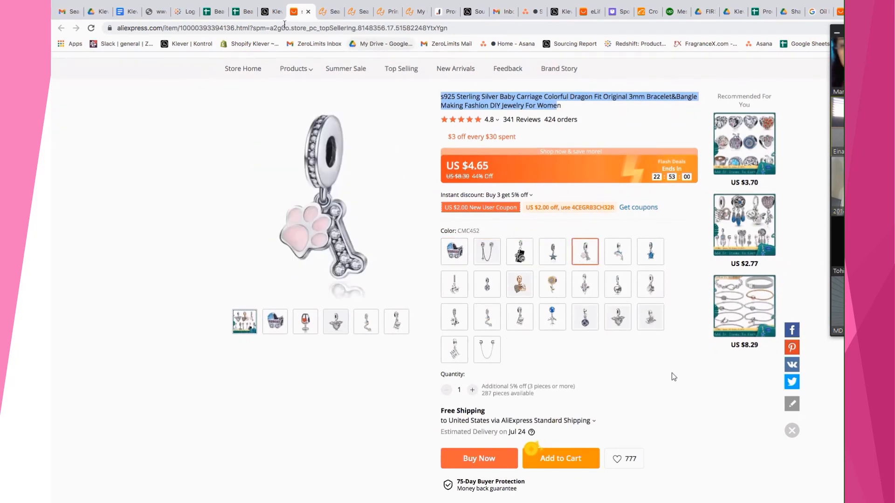
- Check the product's title and description in the Klever admin and insert "Original" before "Bracelet" in the beads opening line
{"action": "left_click", "coordinate": [269, 11]}
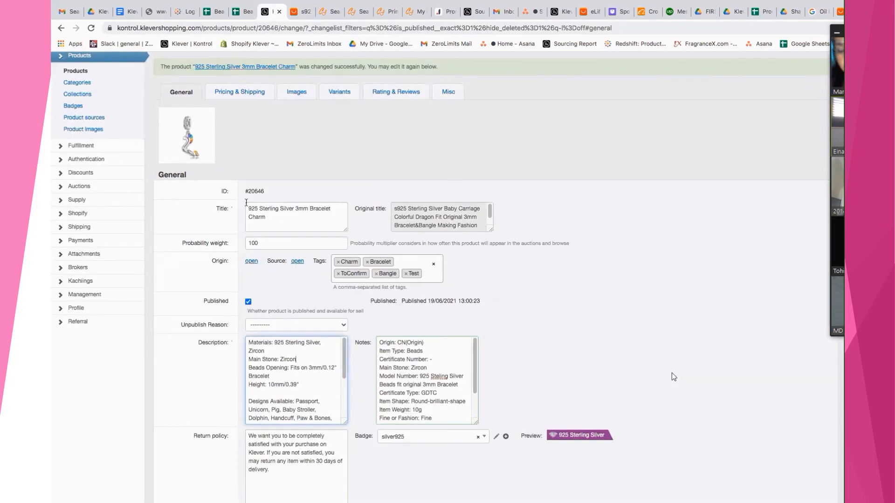
{"action": "left_click_drag", "start_coordinate": [247, 210], "coordinate": [285, 220]}
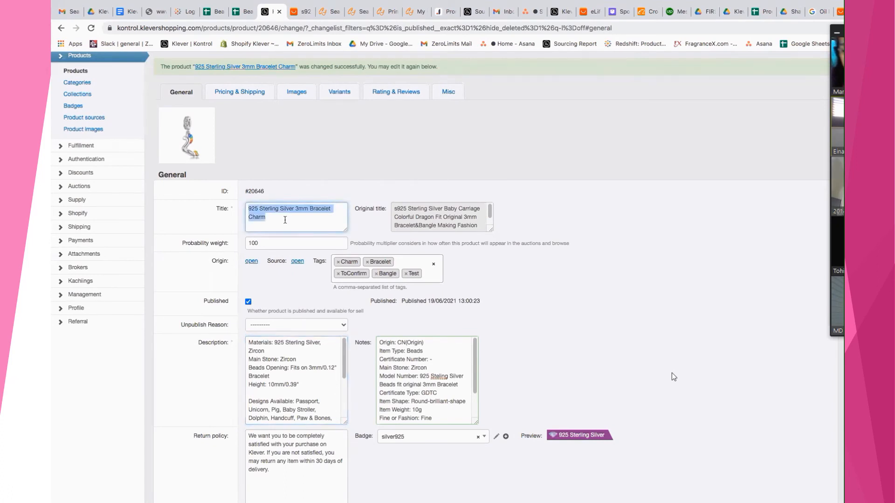
{"action": "scroll", "coordinate": [287, 332], "scroll_direction": "down", "scroll_amount": 1}
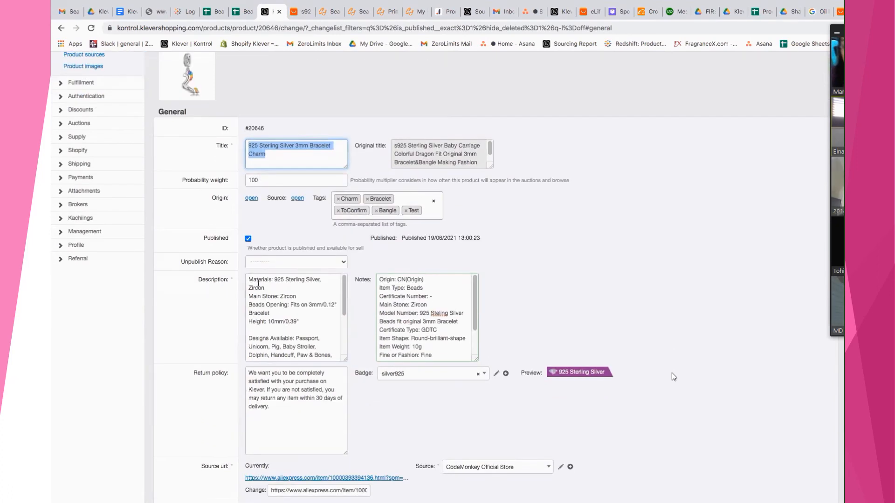
{"action": "scroll", "coordinate": [303, 331], "scroll_direction": "down", "scroll_amount": 1}
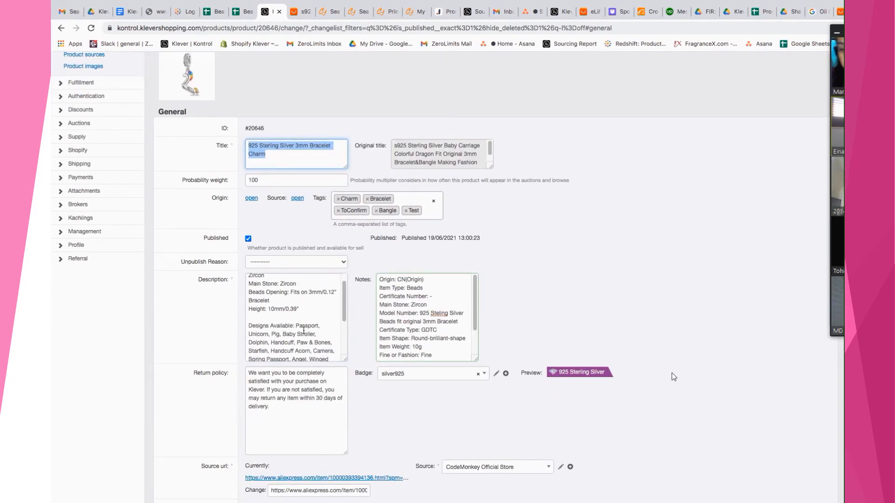
{"action": "scroll", "coordinate": [303, 331], "scroll_direction": "up", "scroll_amount": 1}
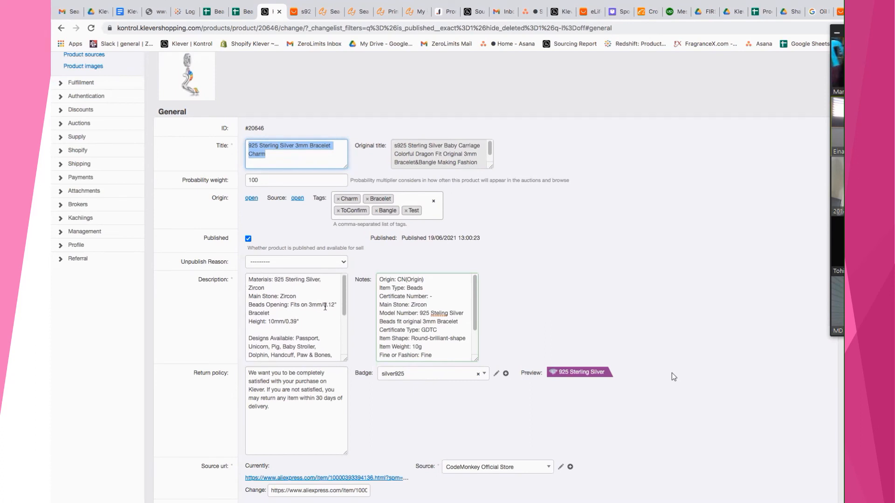
{"action": "left_click", "coordinate": [247, 314]}
{"action": "type", "text": "Original"}
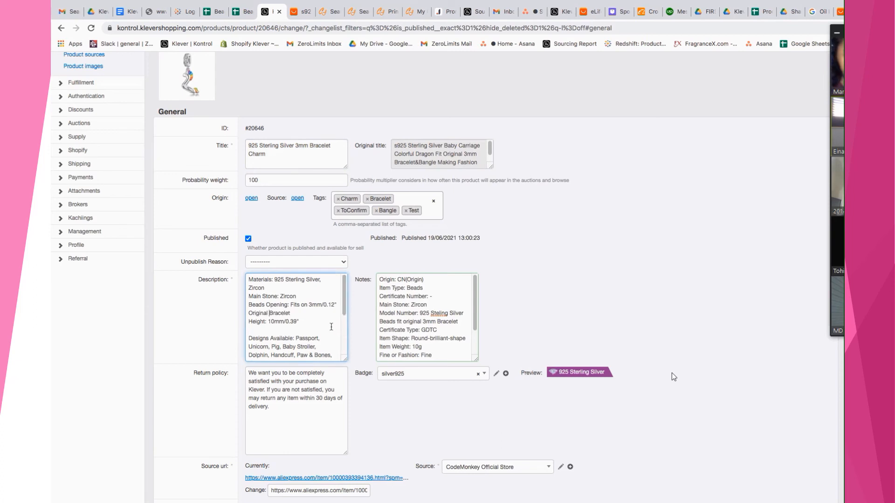
- Review the remaining description, collections and categories in the general details, and the market reference price in the pricing details
{"action": "scroll", "coordinate": [332, 326], "scroll_direction": "down", "scroll_amount": 5}
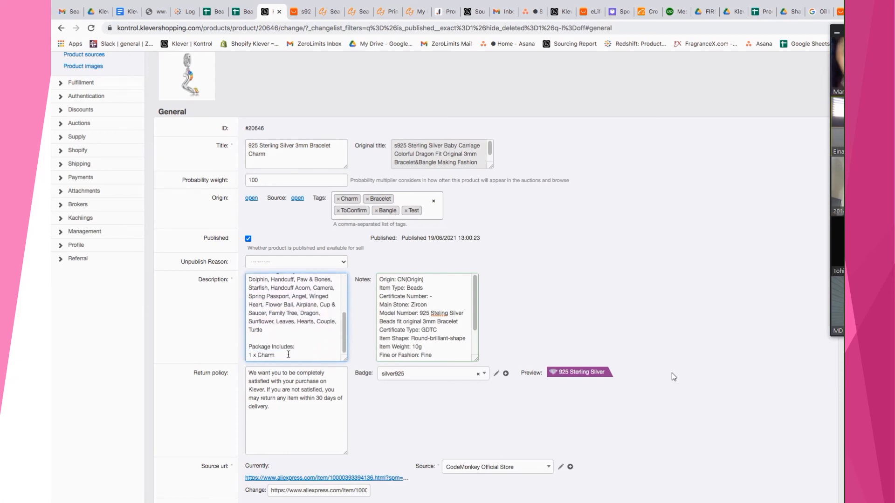
{"action": "scroll", "coordinate": [590, 266], "scroll_direction": "up", "scroll_amount": 3}
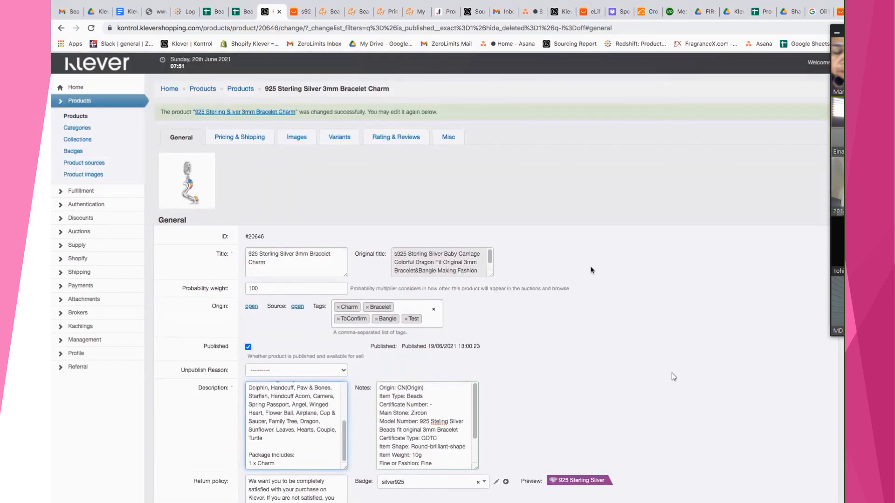
{"action": "scroll", "coordinate": [591, 264], "scroll_direction": "down", "scroll_amount": 8}
{"action": "scroll", "coordinate": [592, 266], "scroll_direction": "down", "scroll_amount": 2}
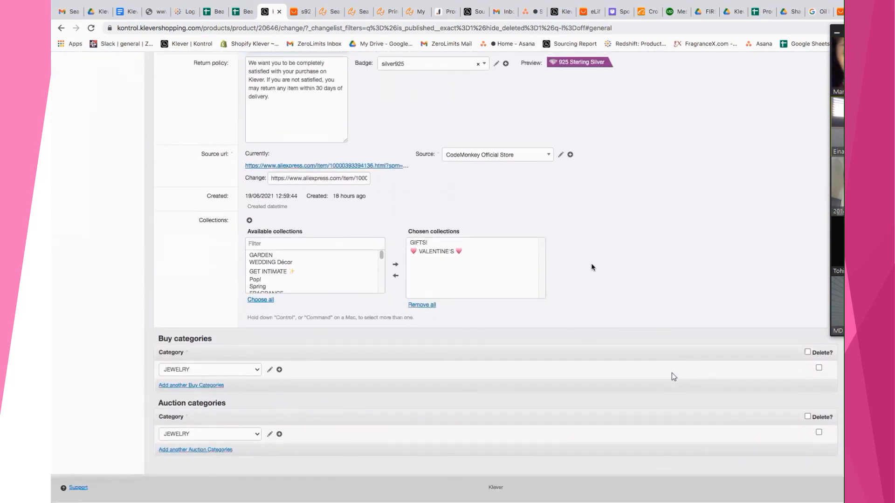
{"action": "scroll", "coordinate": [591, 265], "scroll_direction": "up", "scroll_amount": 9}
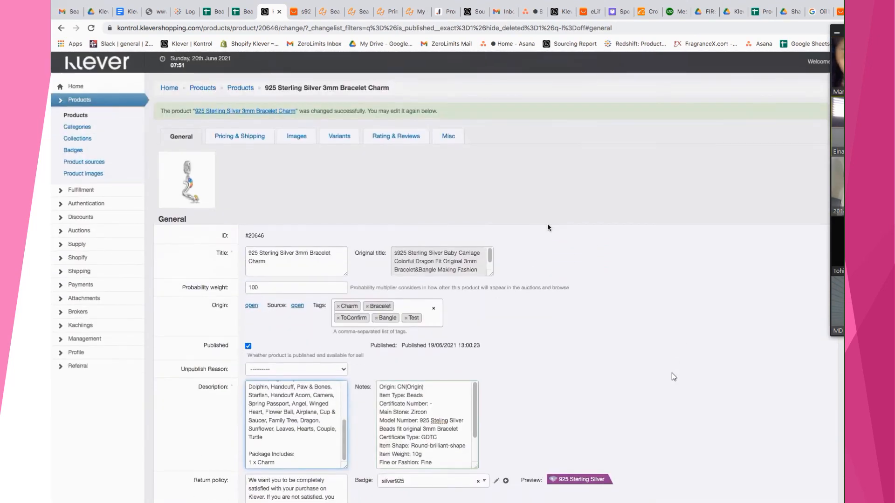
{"action": "left_click", "coordinate": [451, 140]}
{"action": "left_click", "coordinate": [247, 137]}
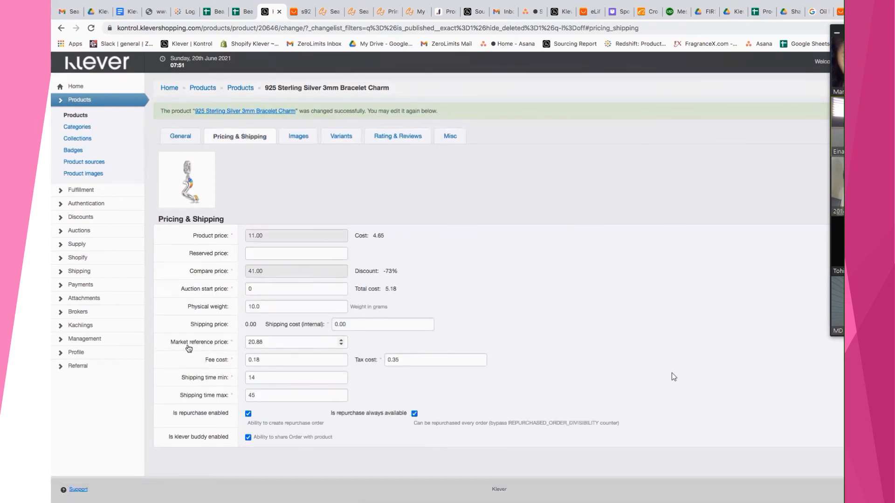
{"action": "left_click_drag", "start_coordinate": [207, 345], "coordinate": [219, 347]}
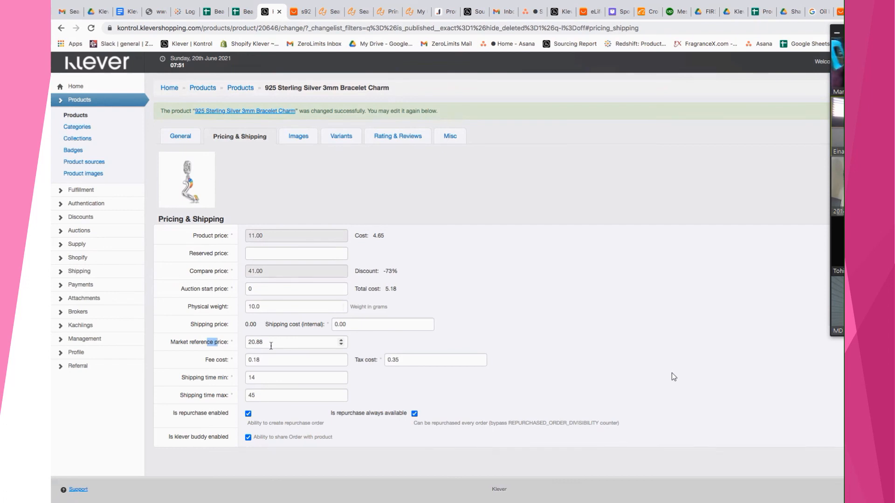
{"action": "left_click", "coordinate": [180, 136]}
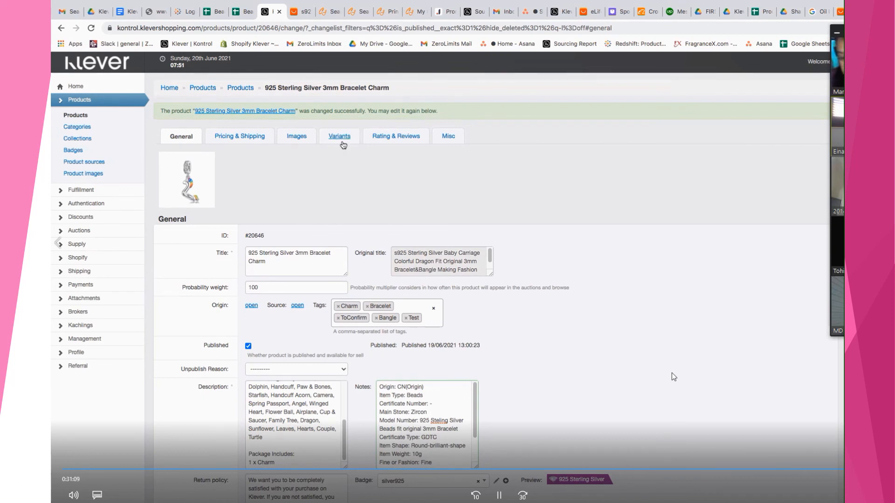
- Compare the product's variant options in the Klever admin with the AliExpress color variants, previewing charms from the baby carriage to the dolphin
{"action": "left_click", "coordinate": [345, 138]}
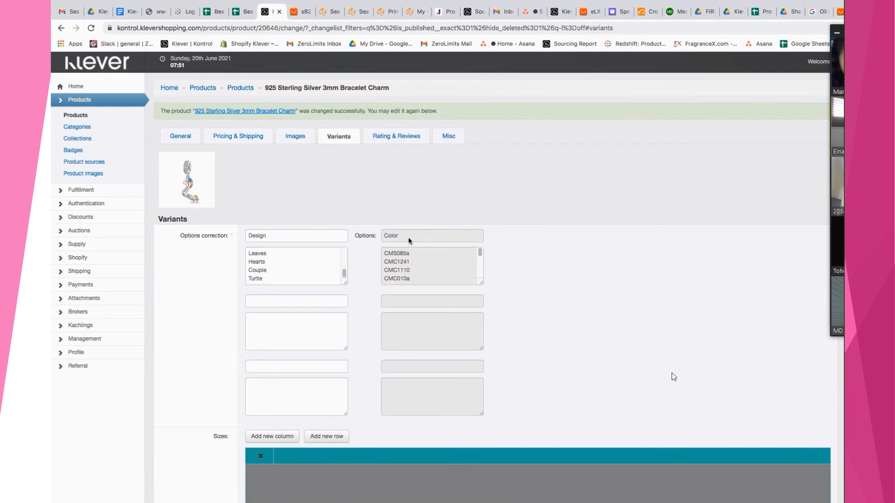
{"action": "left_click", "coordinate": [298, 11]}
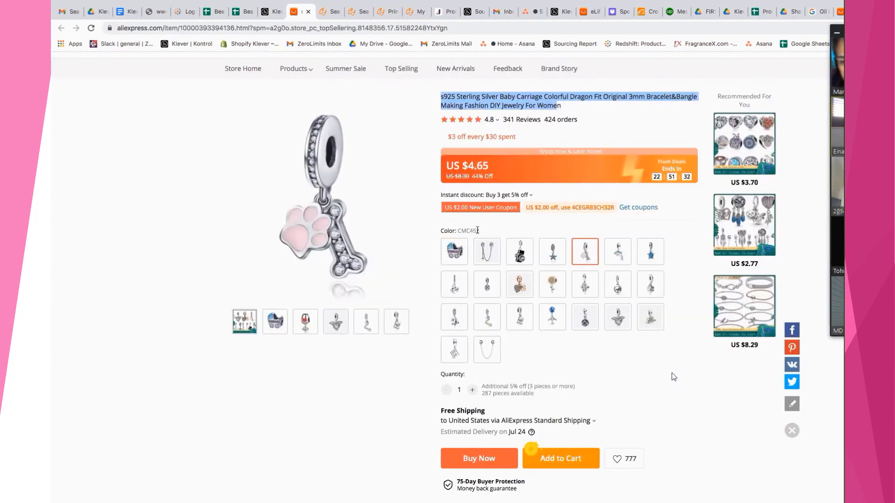
{"action": "left_click", "coordinate": [458, 252]}
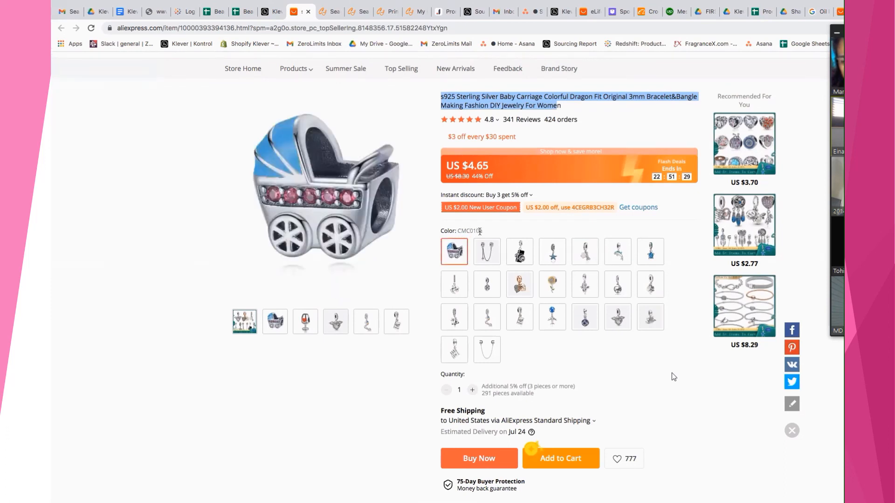
{"action": "left_click", "coordinate": [488, 252]}
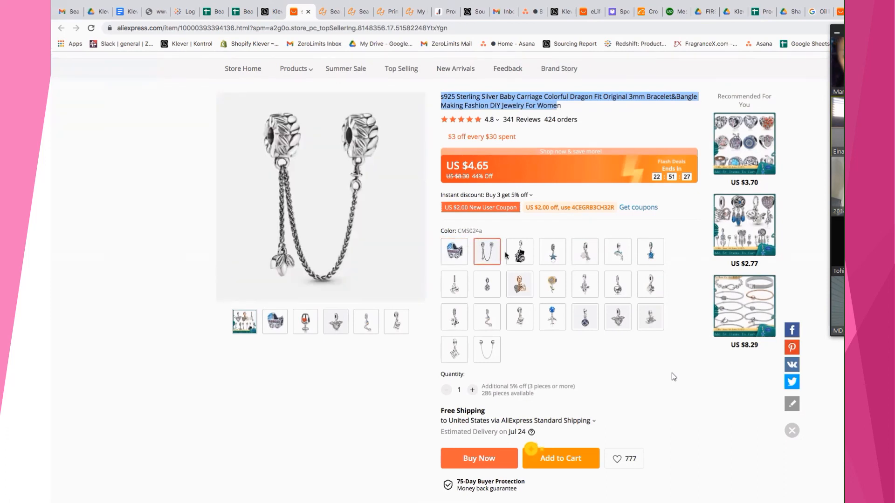
{"action": "left_click", "coordinate": [519, 256]}
{"action": "left_click", "coordinate": [555, 256]}
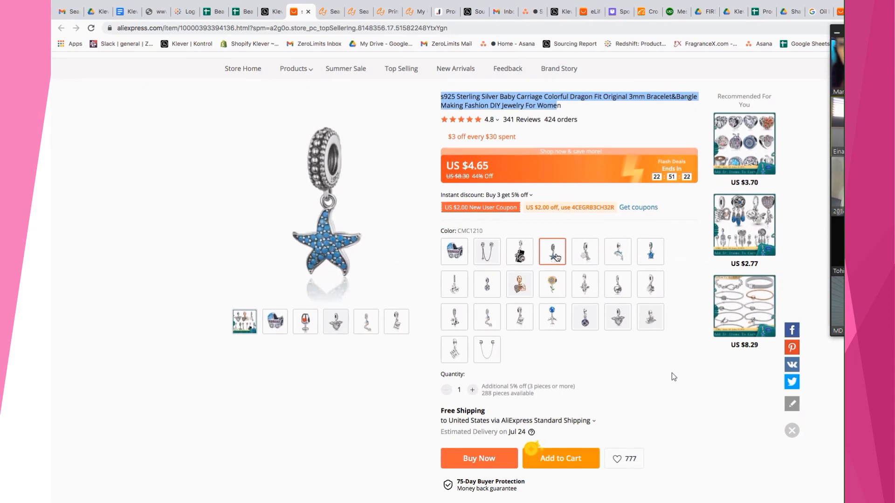
{"action": "left_click", "coordinate": [580, 257]}
{"action": "left_click", "coordinate": [552, 258]}
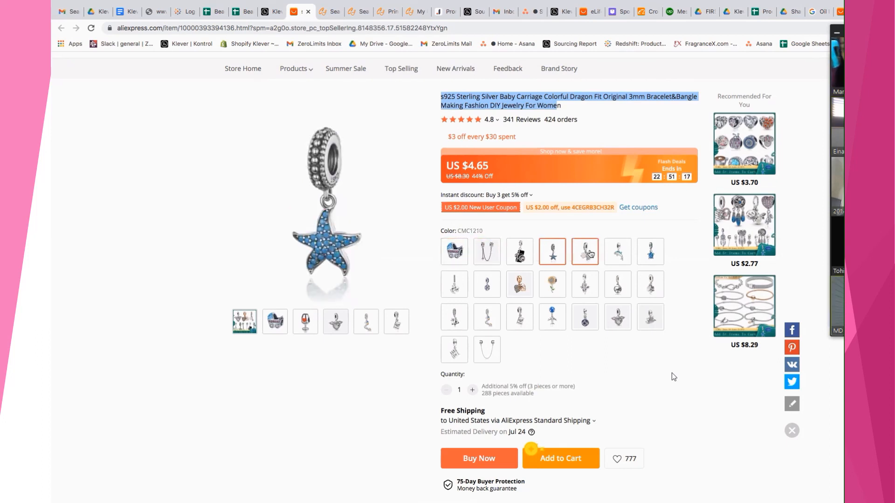
{"action": "left_click", "coordinate": [618, 252]}
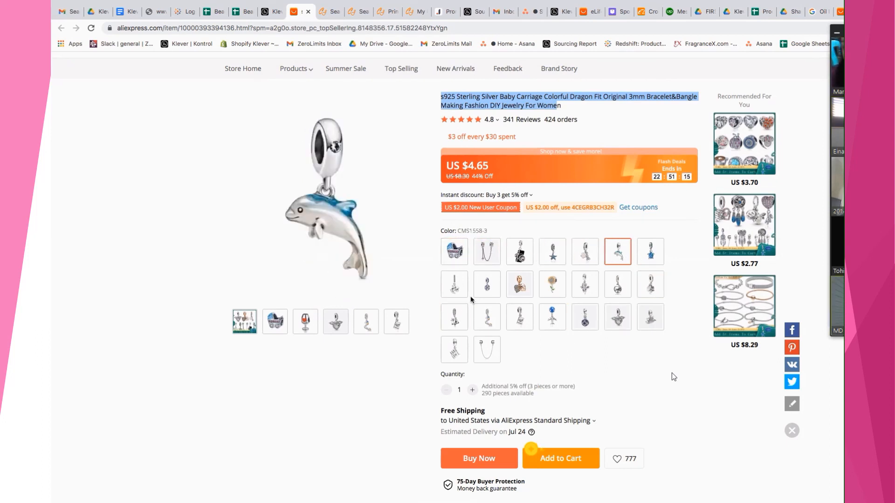
{"action": "left_click", "coordinate": [277, 17]}
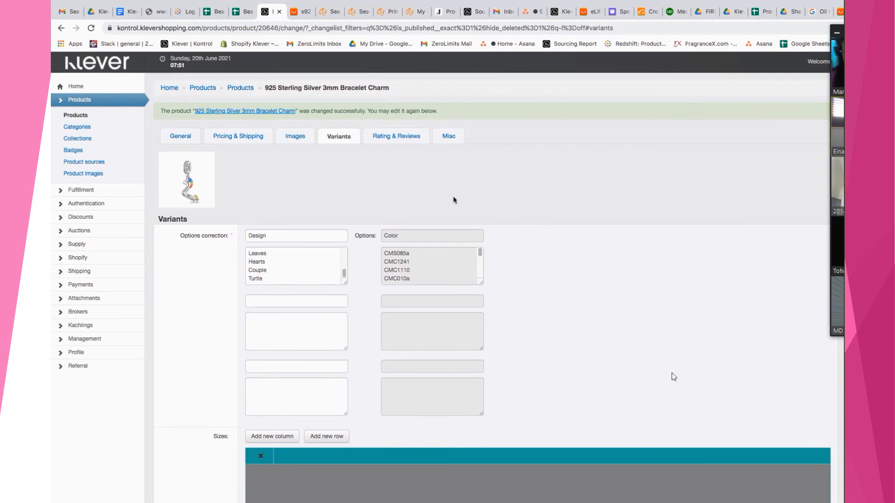
- Check the attached product images against the Design option names in the variants, from Passport and Unicorn through Turtle
{"action": "left_click", "coordinate": [295, 136]}
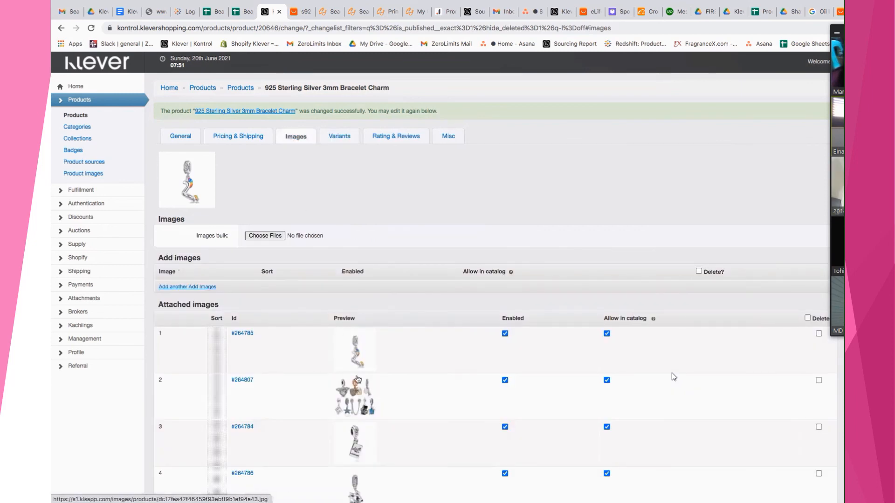
{"action": "left_click", "coordinate": [340, 136]}
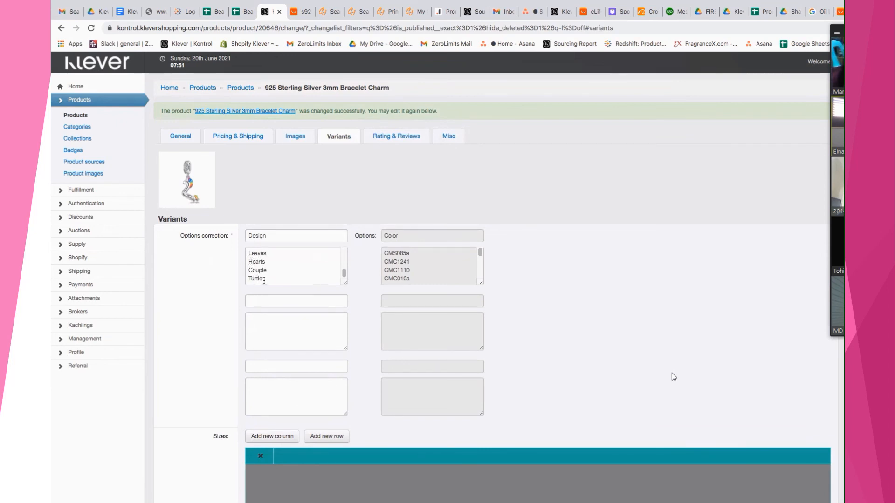
{"action": "scroll", "coordinate": [287, 274], "scroll_direction": "down", "scroll_amount": 1}
{"action": "scroll", "coordinate": [300, 250], "scroll_direction": "up", "scroll_amount": 5}
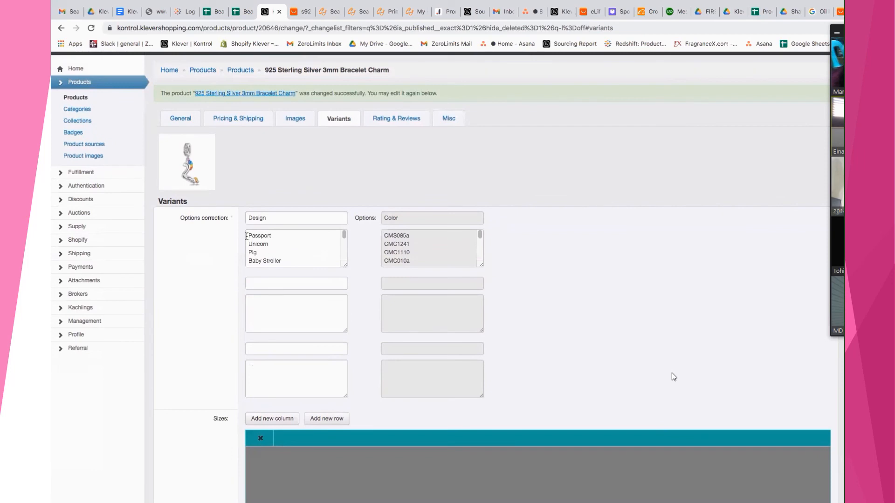
{"action": "left_click", "coordinate": [345, 235]}
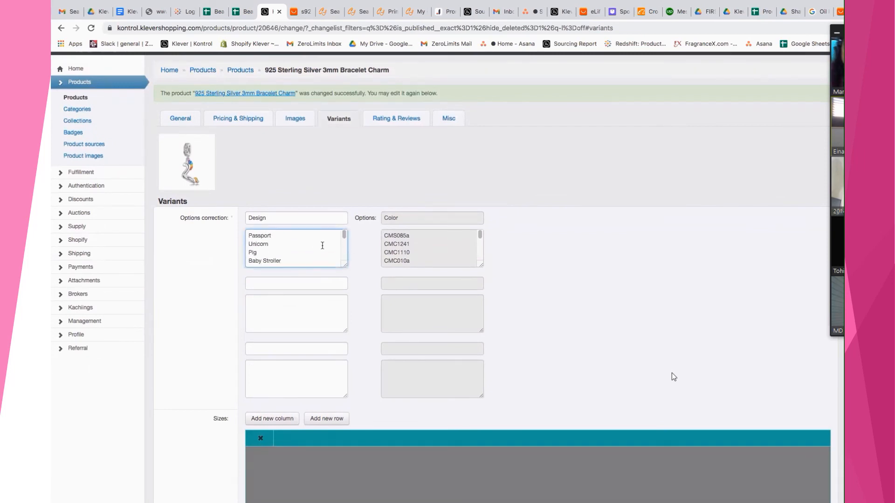
{"action": "scroll", "coordinate": [323, 247], "scroll_direction": "up", "scroll_amount": 1}
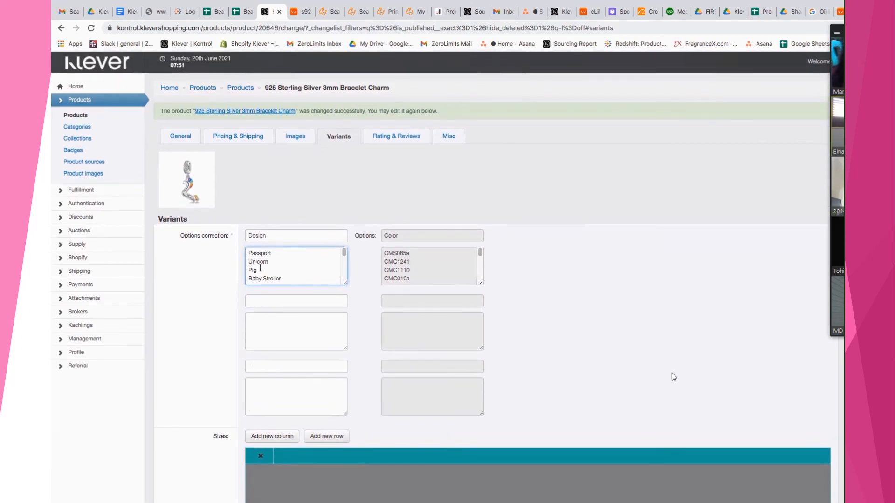
- Preview the passport and unicorn charm images and move the passport image to the first position among the attached images
{"action": "left_click", "coordinate": [297, 137]}
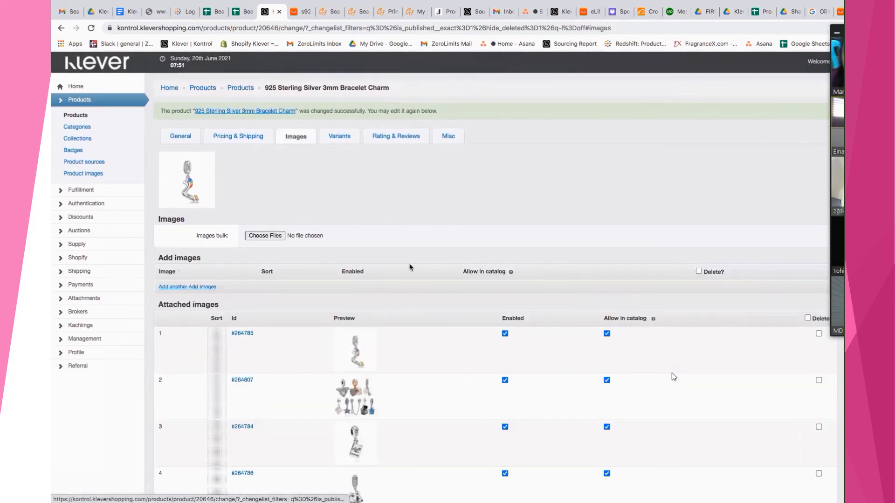
{"action": "scroll", "coordinate": [409, 267], "scroll_direction": "down", "scroll_amount": 5}
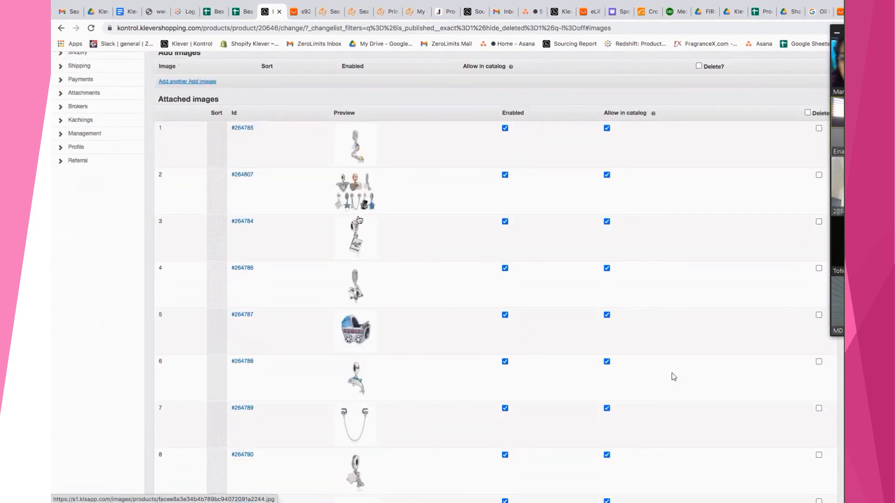
{"action": "left_click", "coordinate": [357, 236]}
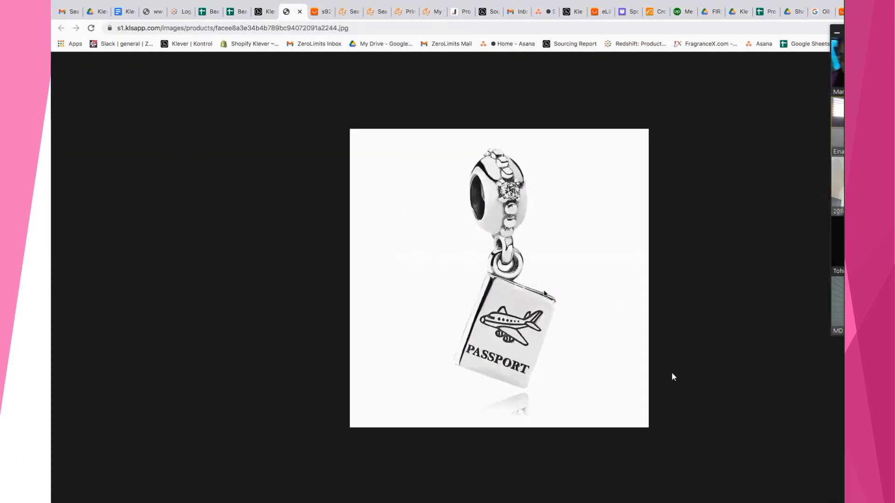
{"action": "left_click", "coordinate": [300, 11]}
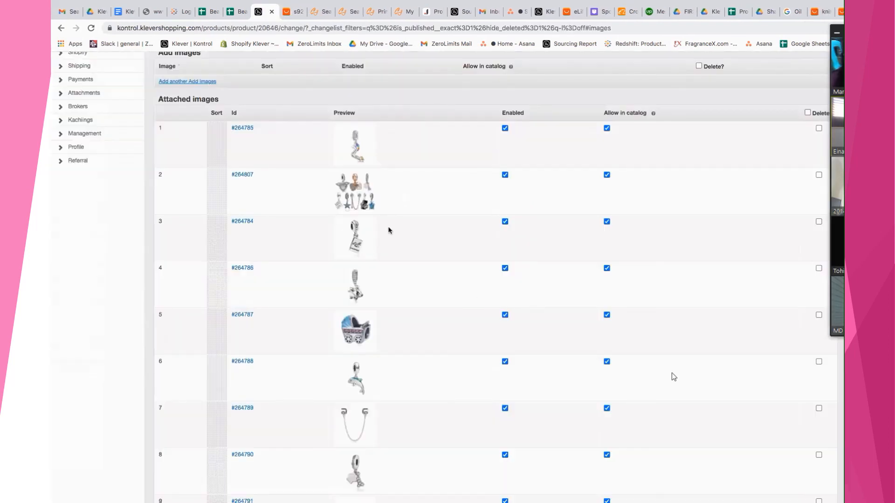
{"action": "left_click", "coordinate": [356, 147]}
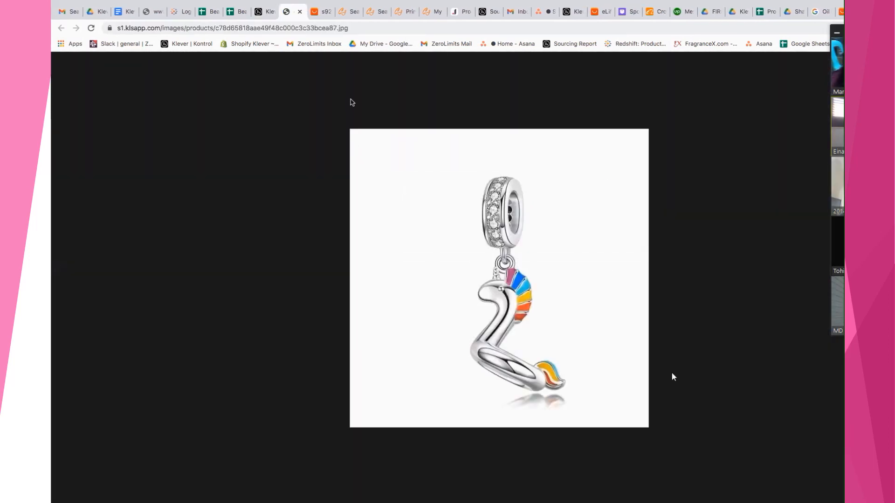
{"action": "left_click", "coordinate": [300, 12]}
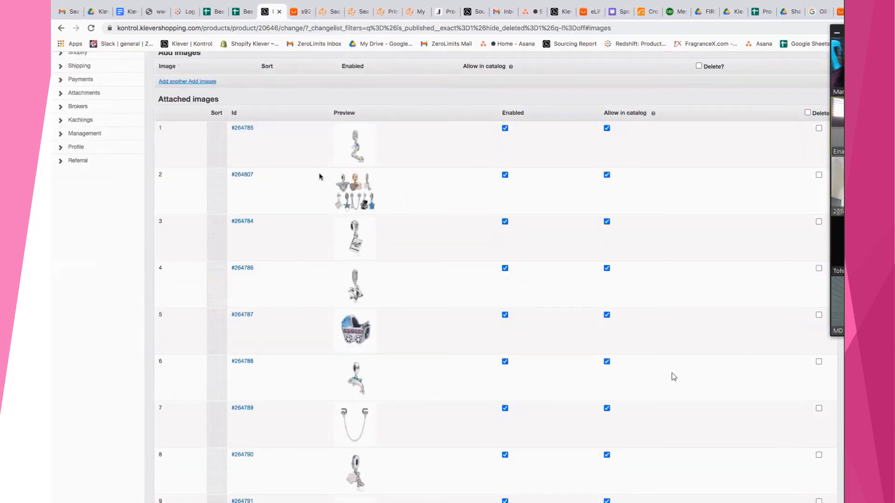
{"action": "left_click_drag", "start_coordinate": [218, 234], "coordinate": [314, 168]}
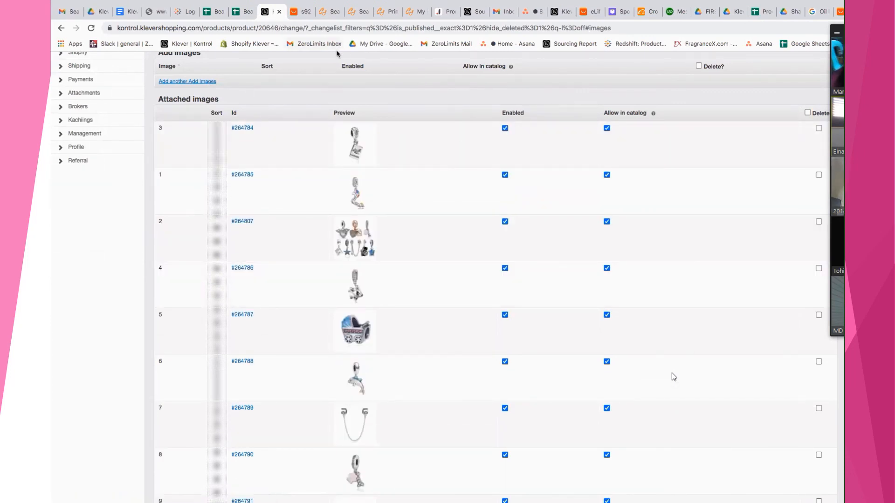
- Preview the pig charm image and move it directly after the unicorn image, ahead of the group image
{"action": "left_click", "coordinate": [359, 293]}
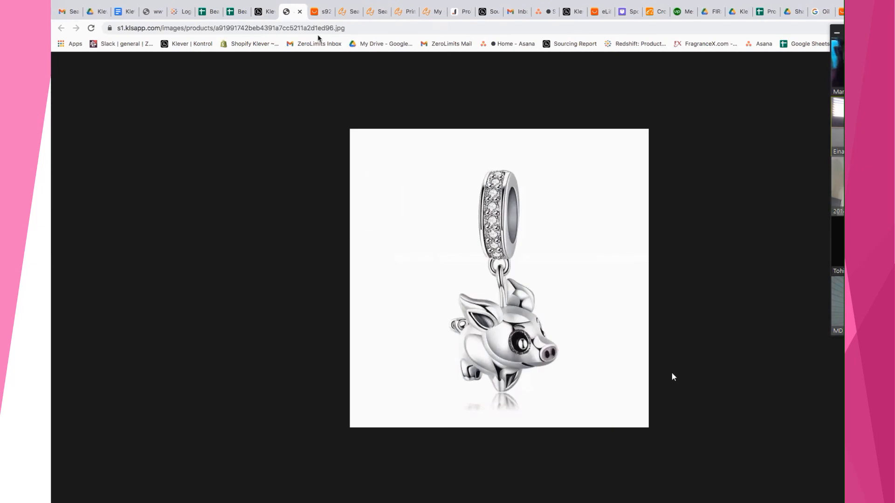
{"action": "left_click", "coordinate": [300, 16]}
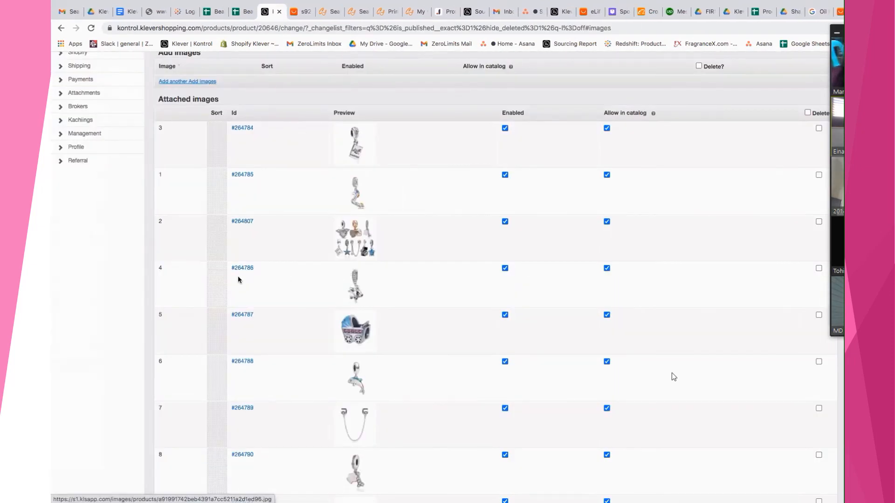
{"action": "left_click_drag", "start_coordinate": [219, 275], "coordinate": [243, 217]}
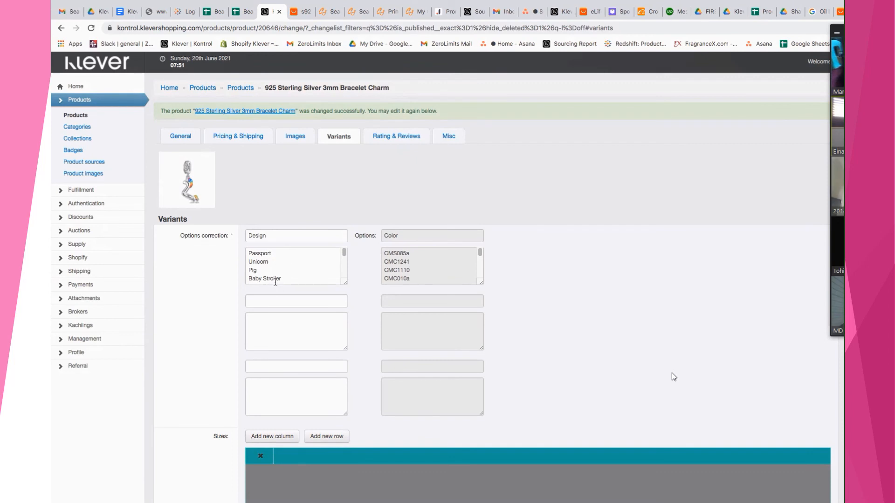
- Return to the product's images and move the group image of all charms to the first position, ahead of the passport image
{"action": "left_click", "coordinate": [295, 136]}
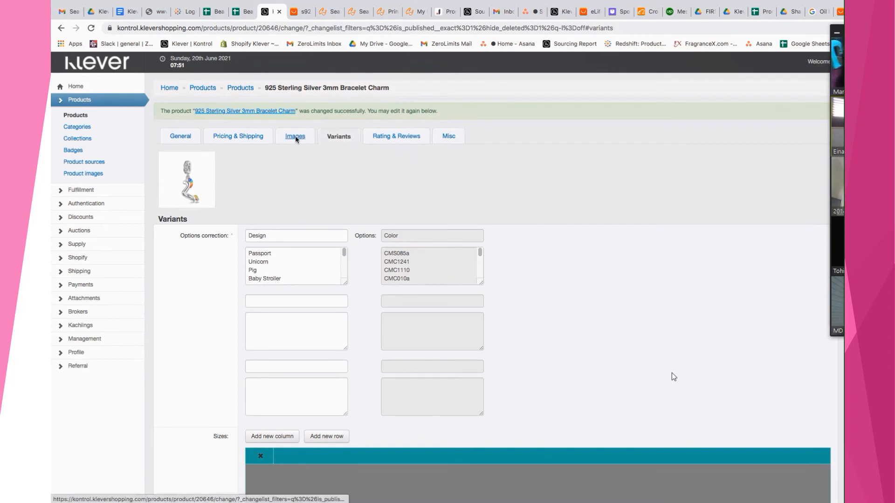
{"action": "scroll", "coordinate": [406, 364], "scroll_direction": "down", "scroll_amount": 5}
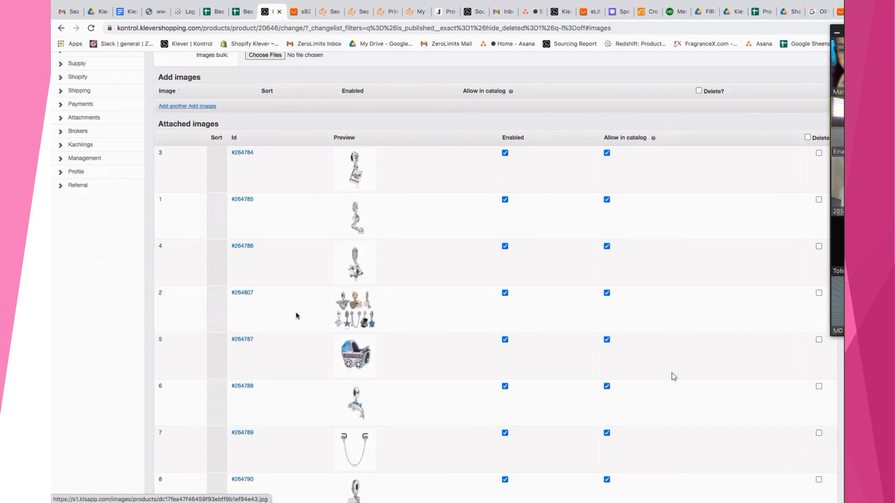
{"action": "left_click_drag", "start_coordinate": [217, 312], "coordinate": [270, 170]}
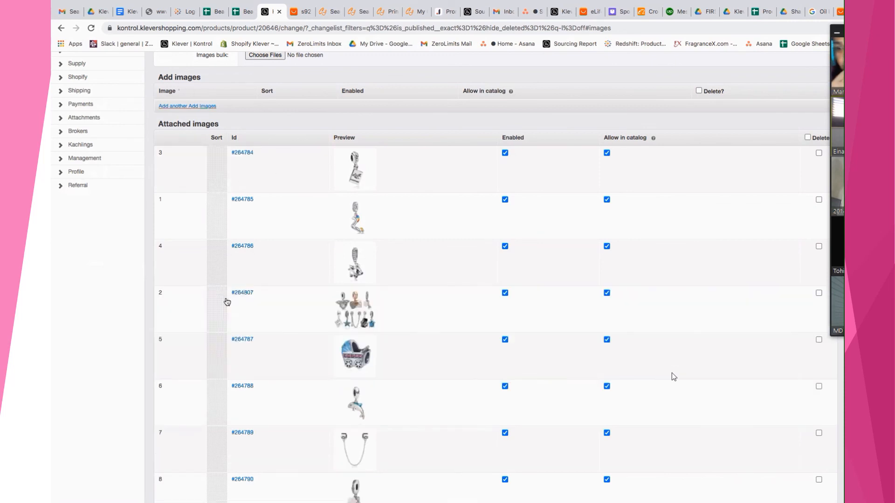
{"action": "left_click_drag", "start_coordinate": [220, 307], "coordinate": [255, 121]}
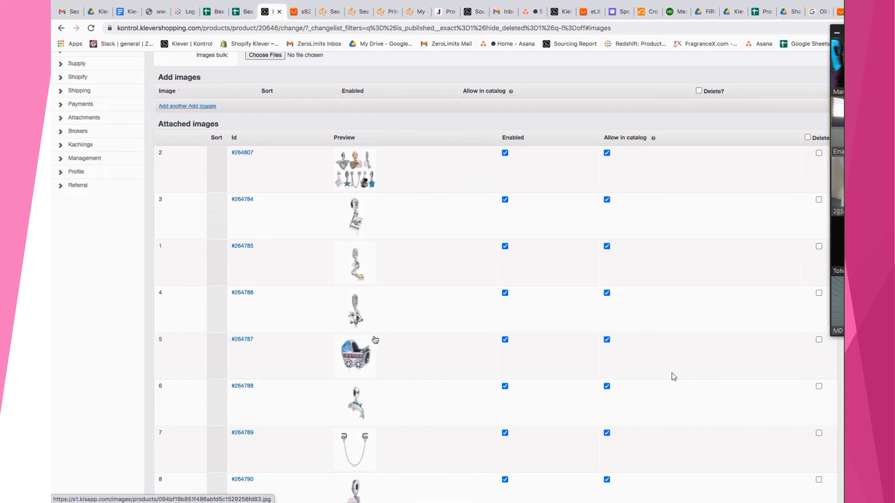
- Look through the remaining attached images down to the turtle charm and open the rose-gold double-heart charm image
{"action": "scroll", "coordinate": [396, 347], "scroll_direction": "down", "scroll_amount": 8}
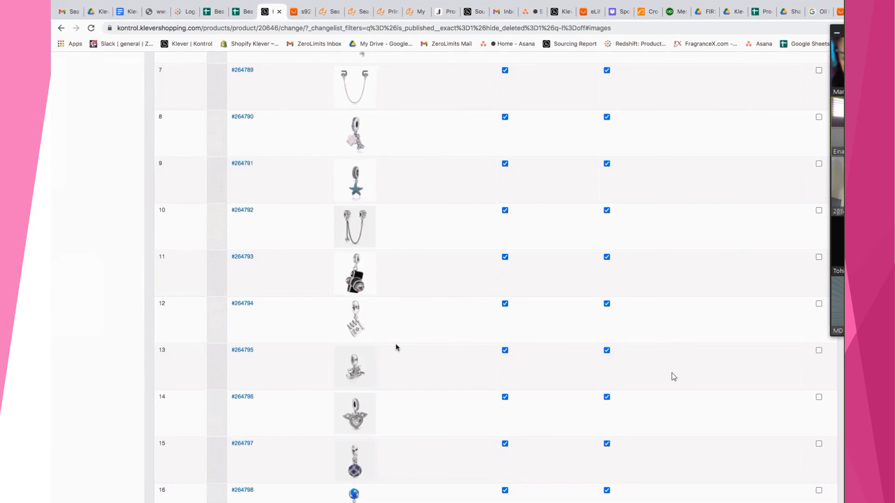
{"action": "scroll", "coordinate": [396, 348], "scroll_direction": "down", "scroll_amount": 10}
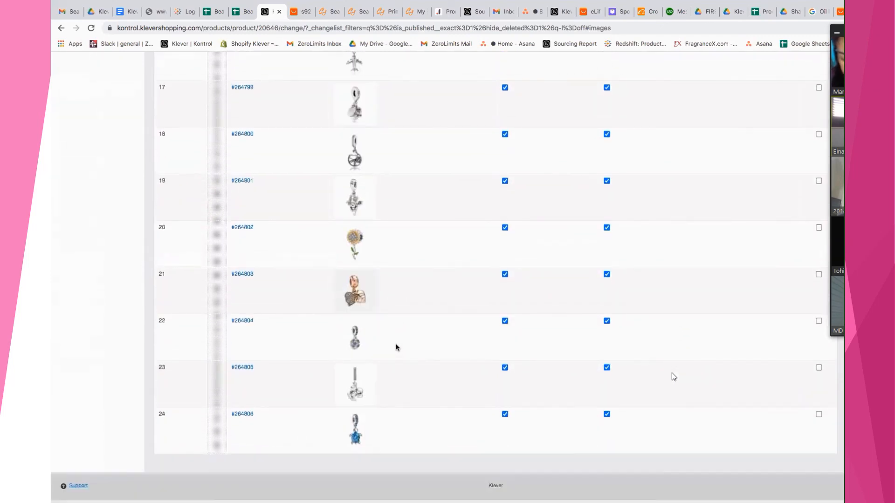
{"action": "left_click", "coordinate": [351, 300]}
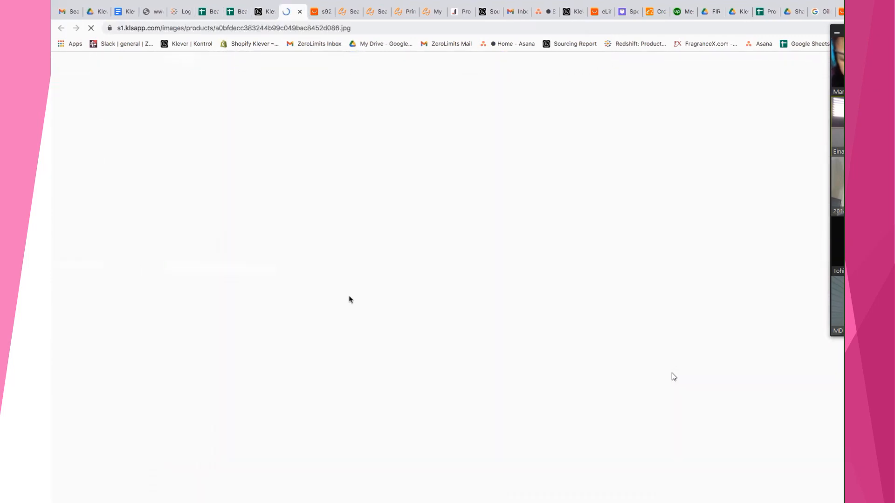